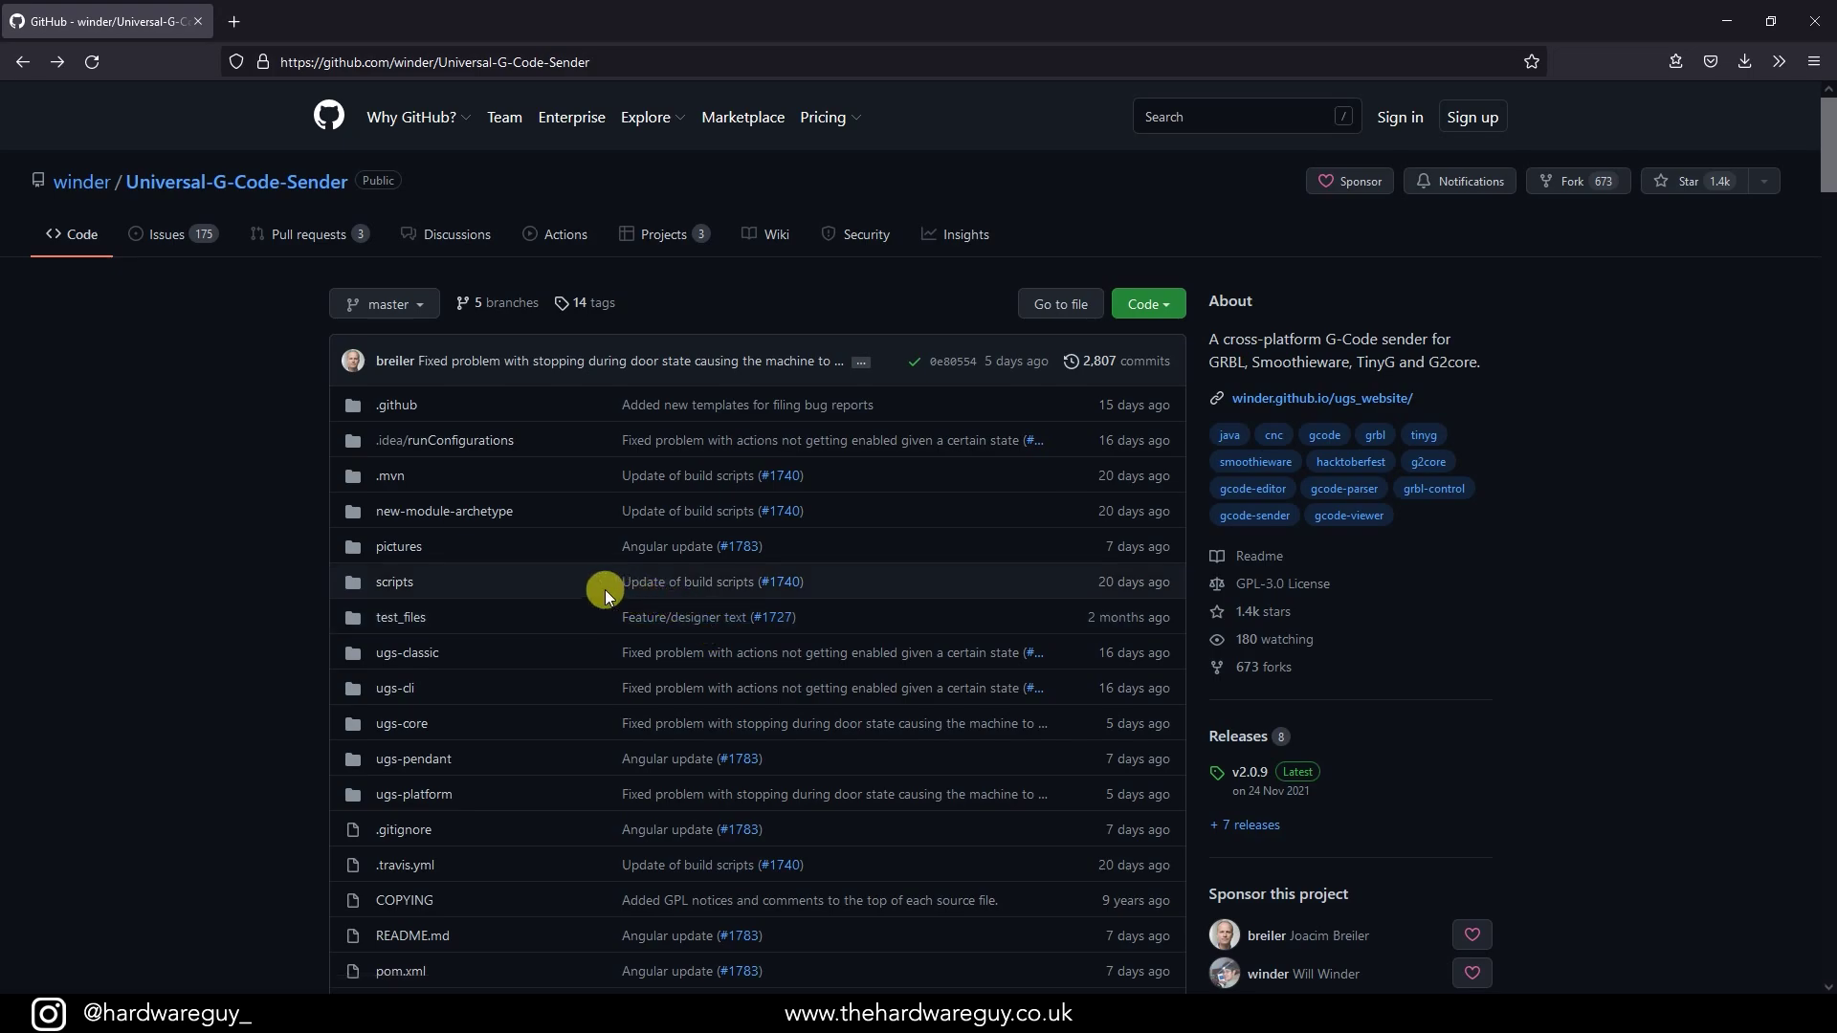
# Scroll to the README Downloads table and go up to the Index of UGS/v2.0.9 listing
pyautogui.scroll(-5, 631, 546)
pyautogui.scroll(-8, 635, 541)
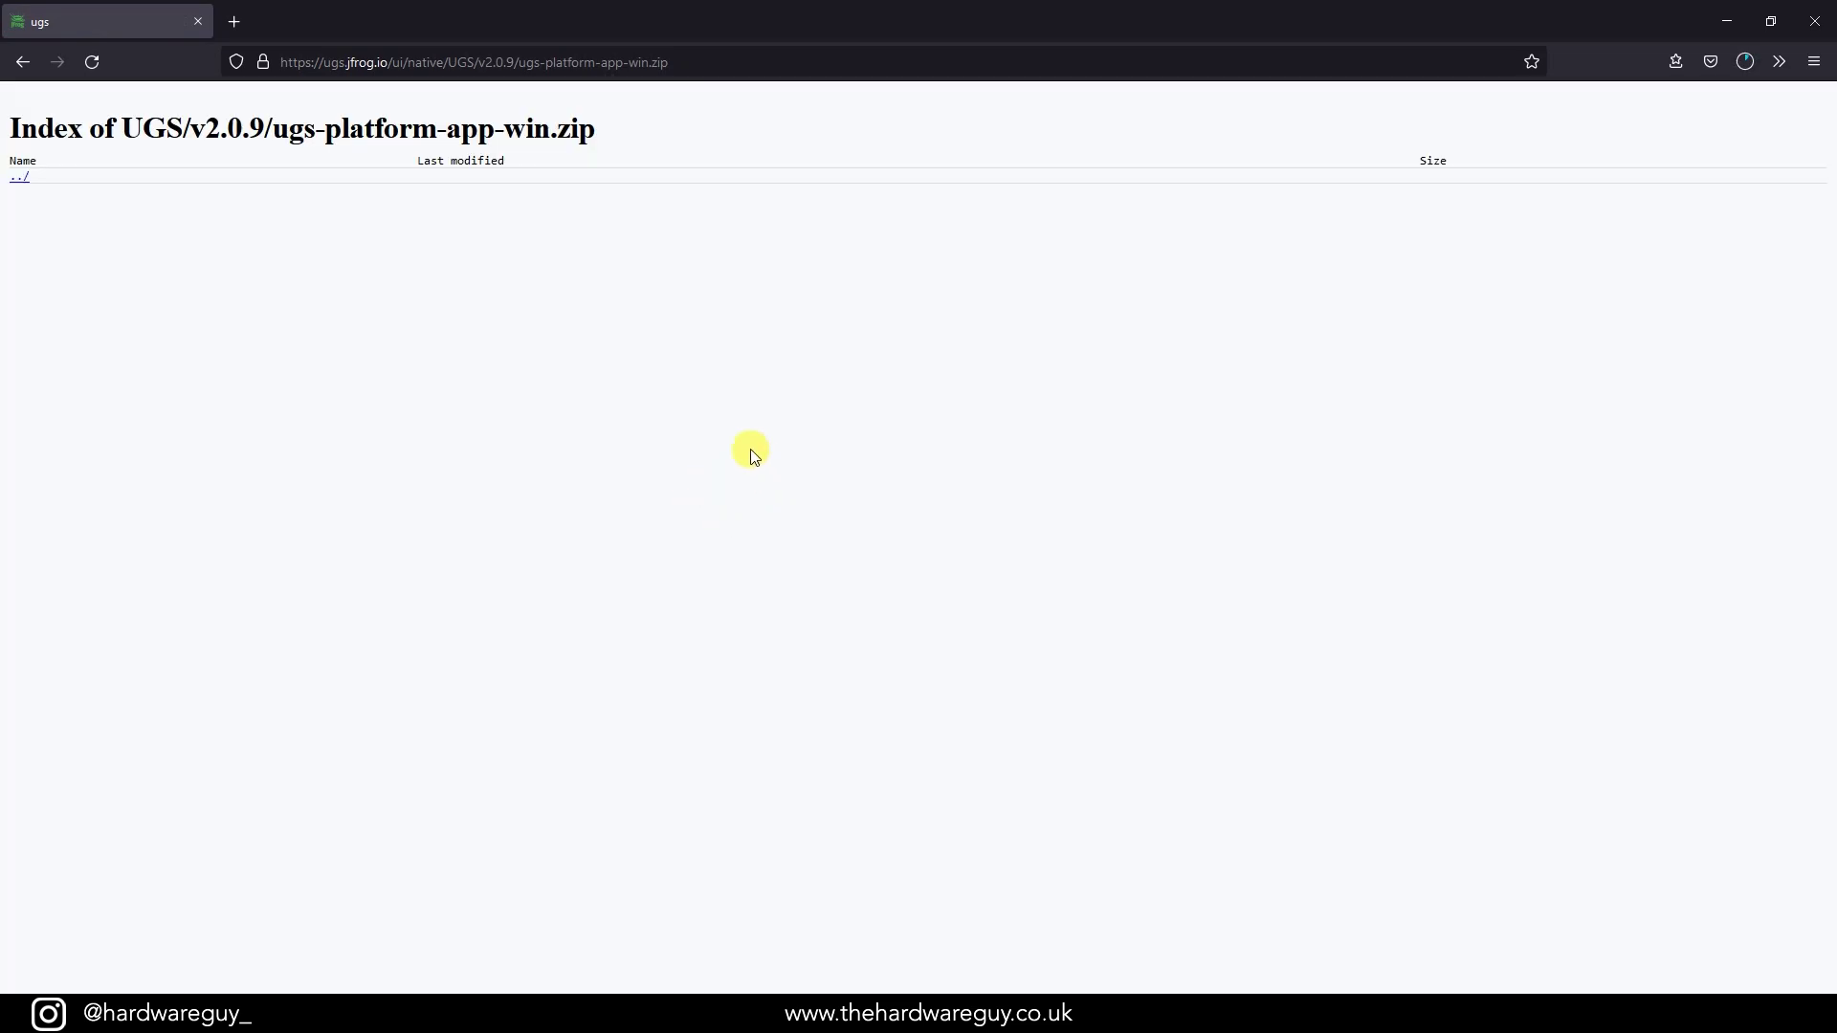
pyautogui.click(21, 179)
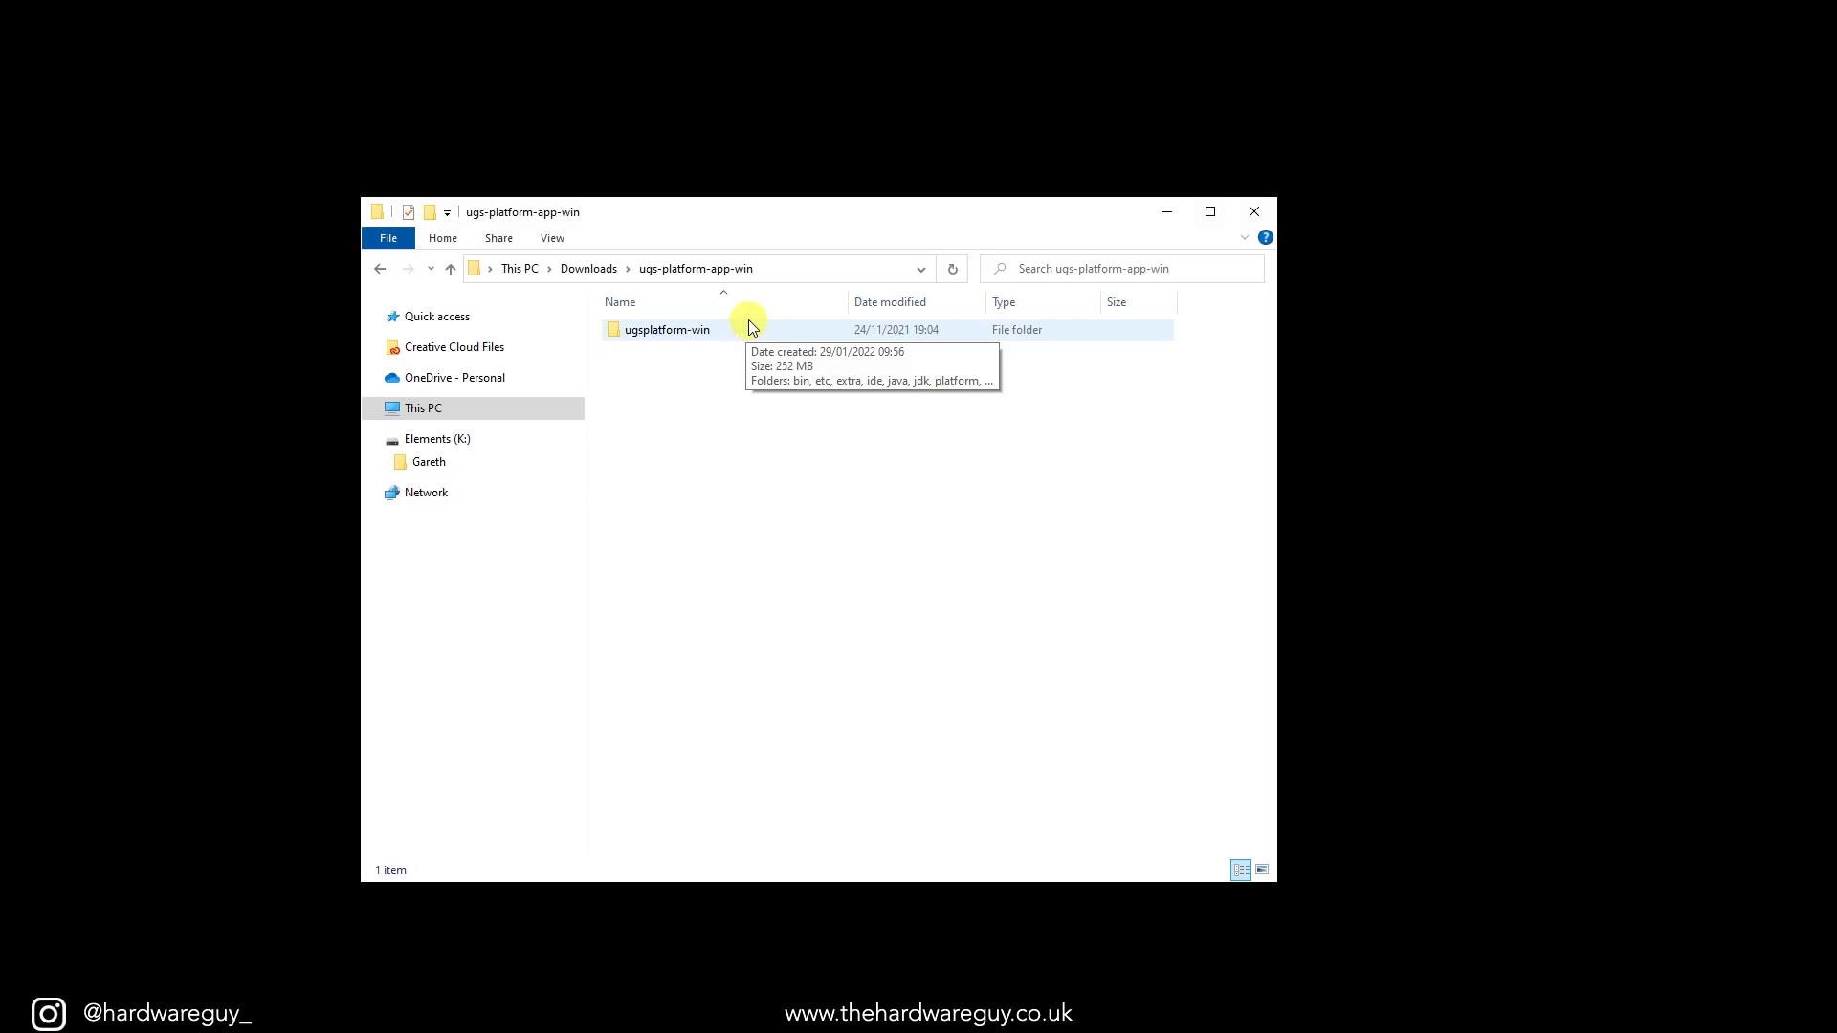
# Open ugsplatform-win, then its bin folder, and select the ugsplatform64 application
pyautogui.click(748, 329)
pyautogui.doubleClick(749, 329)
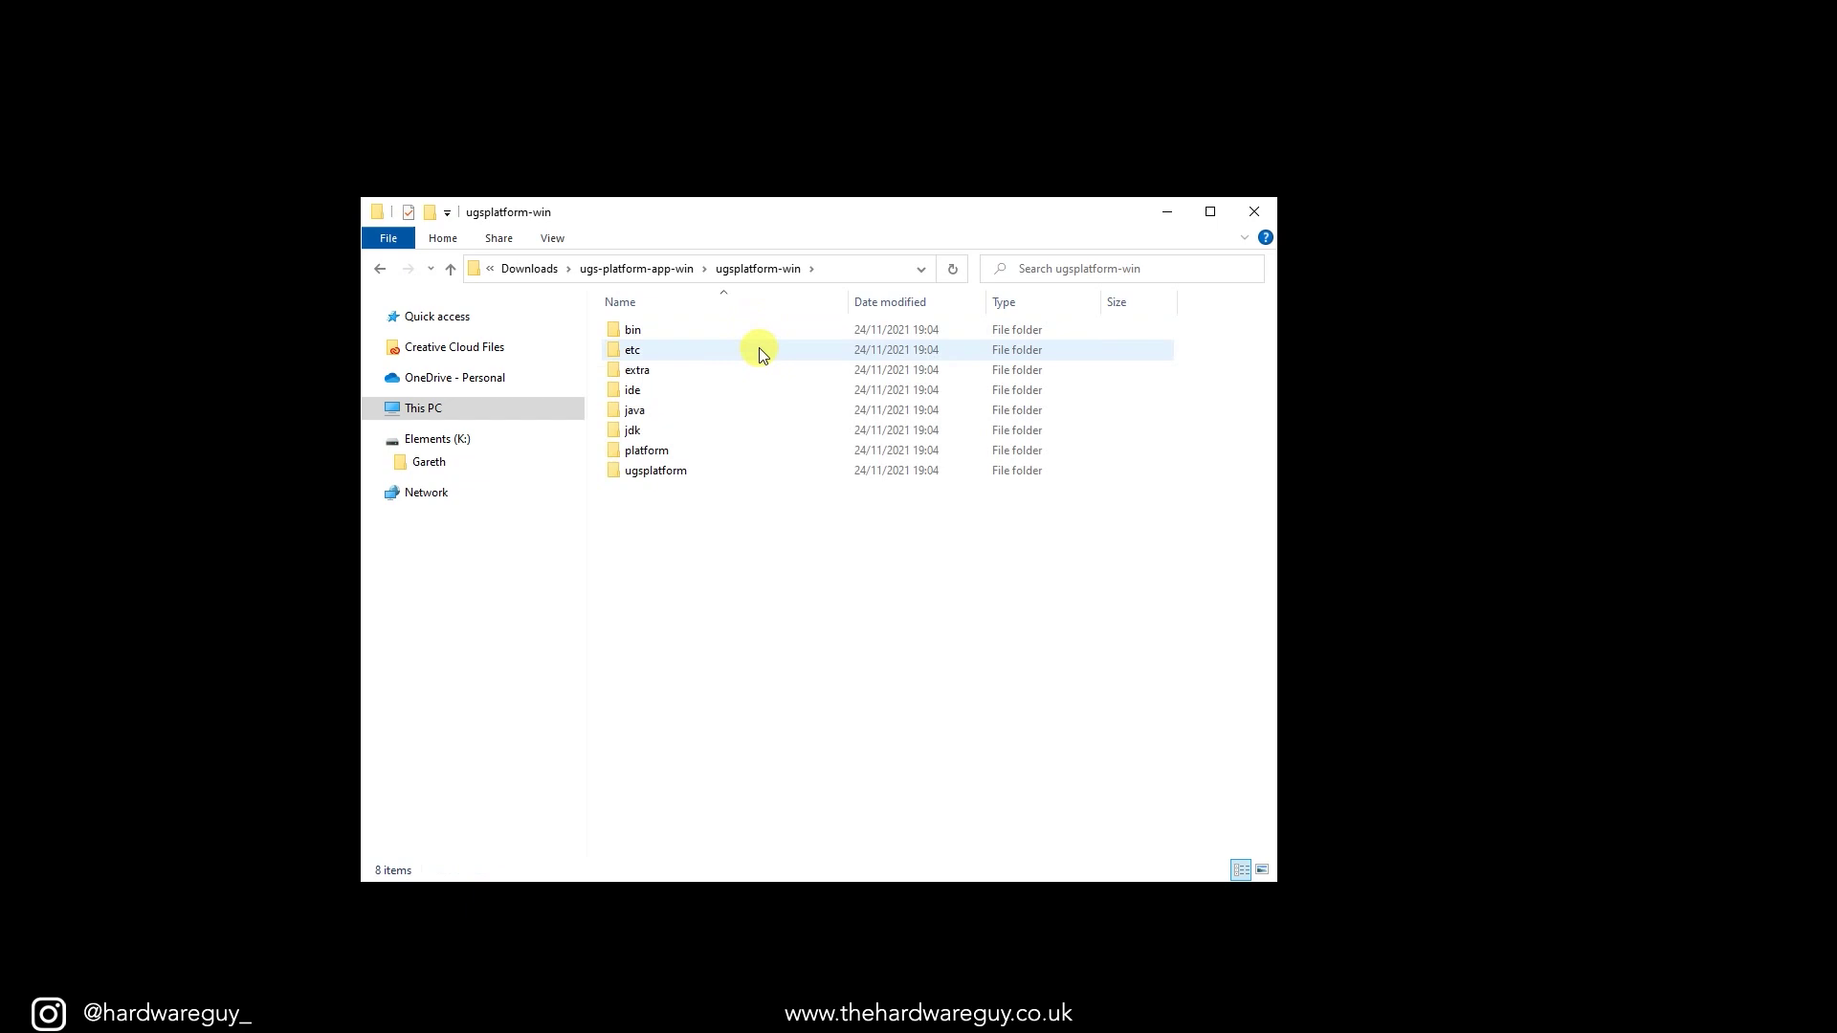
pyautogui.doubleClick(760, 329)
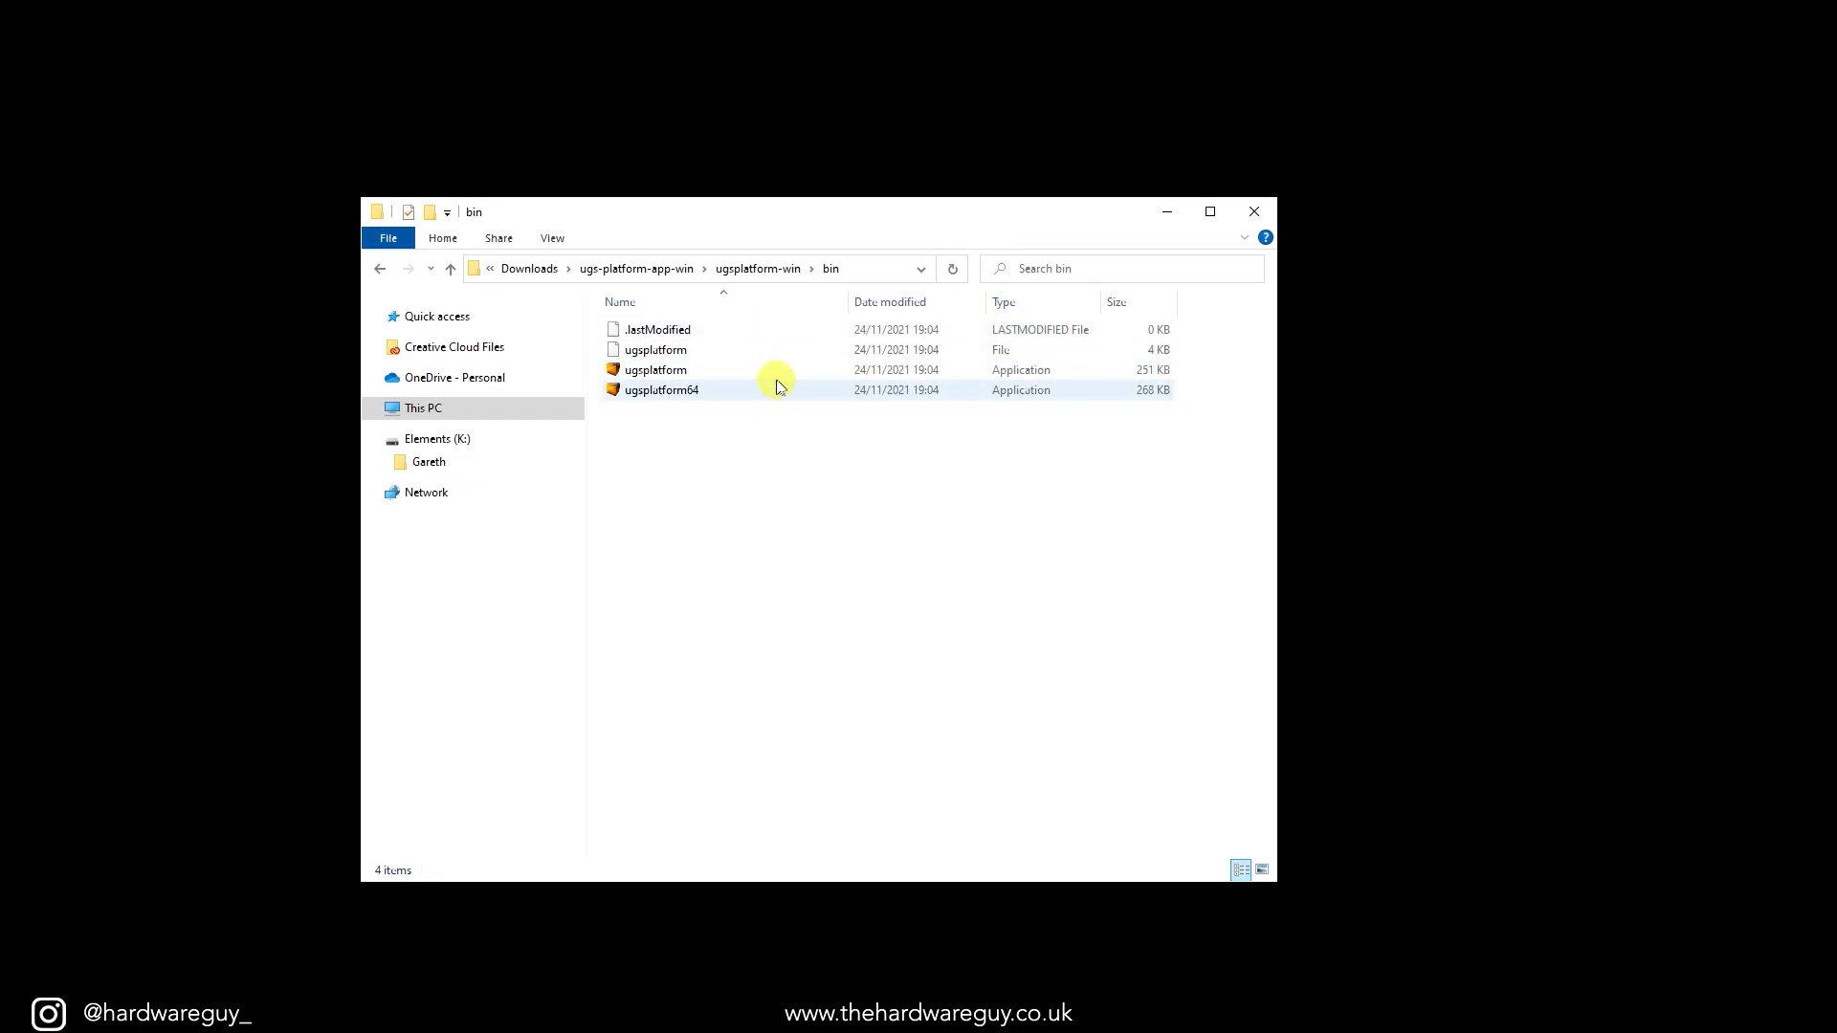
pyautogui.click(711, 398)
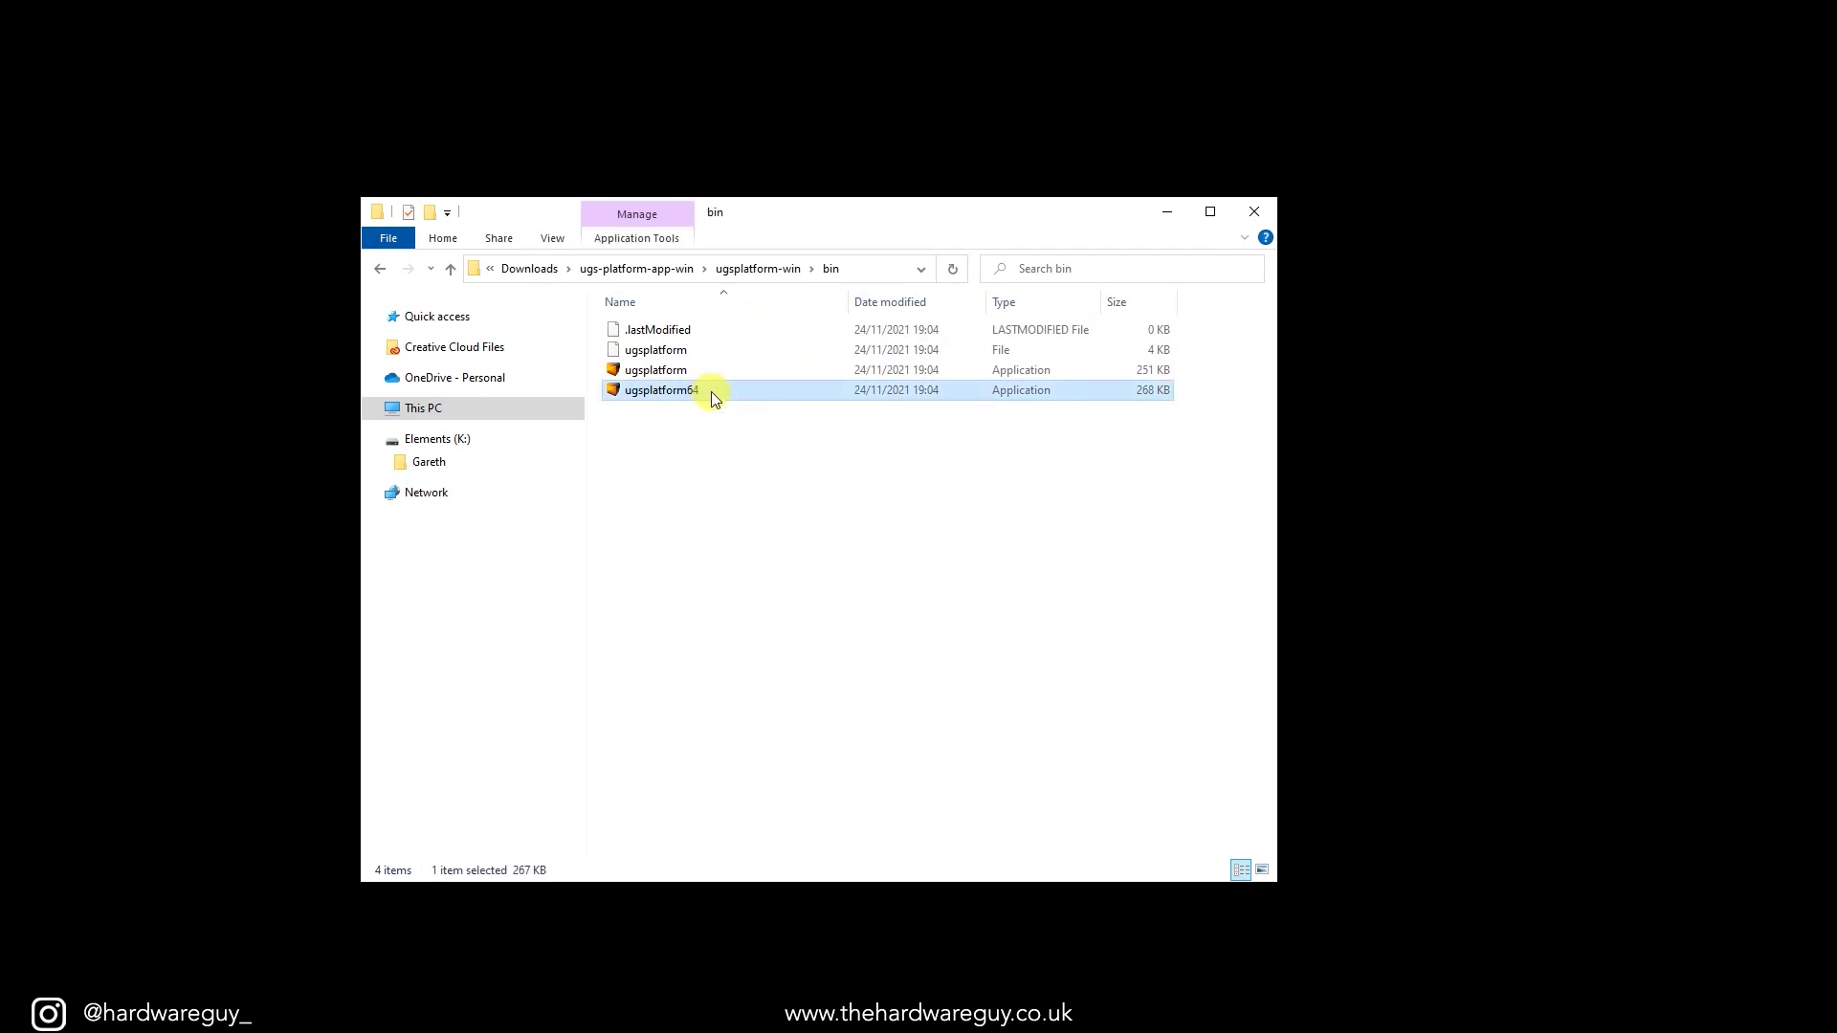
pyautogui.rightClick(720, 390)
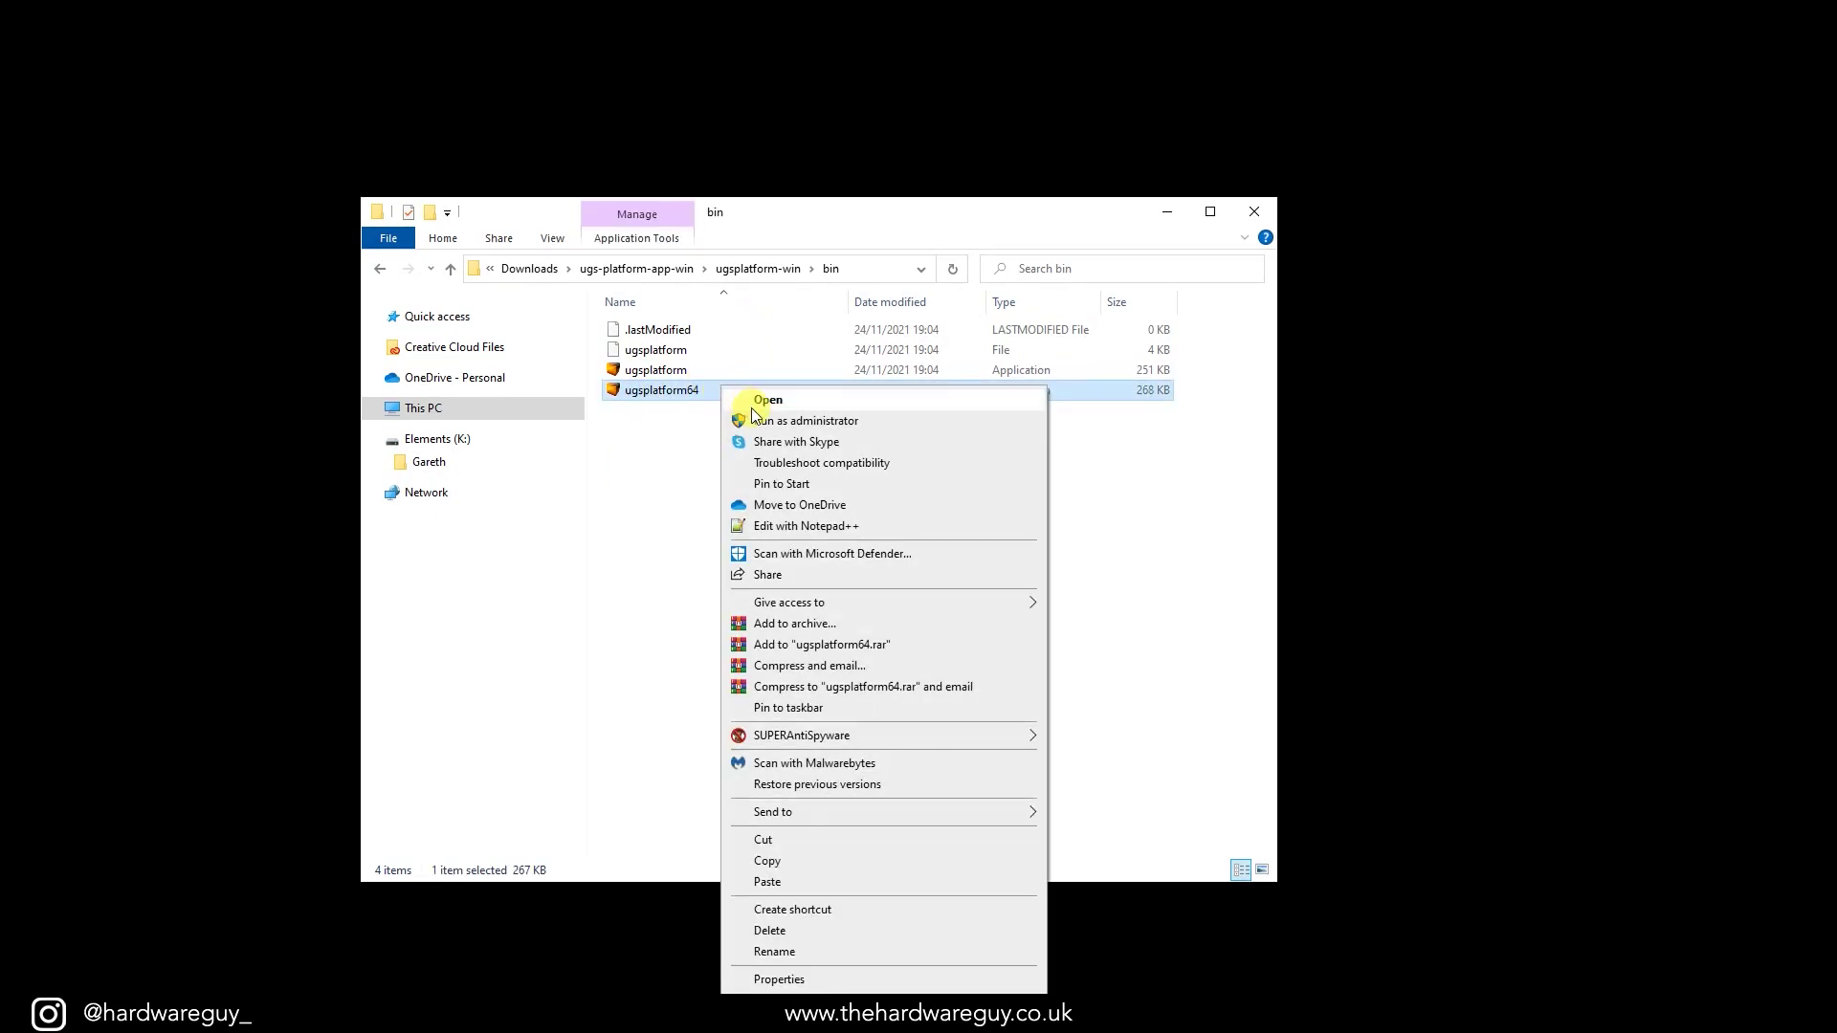
pyautogui.click(670, 451)
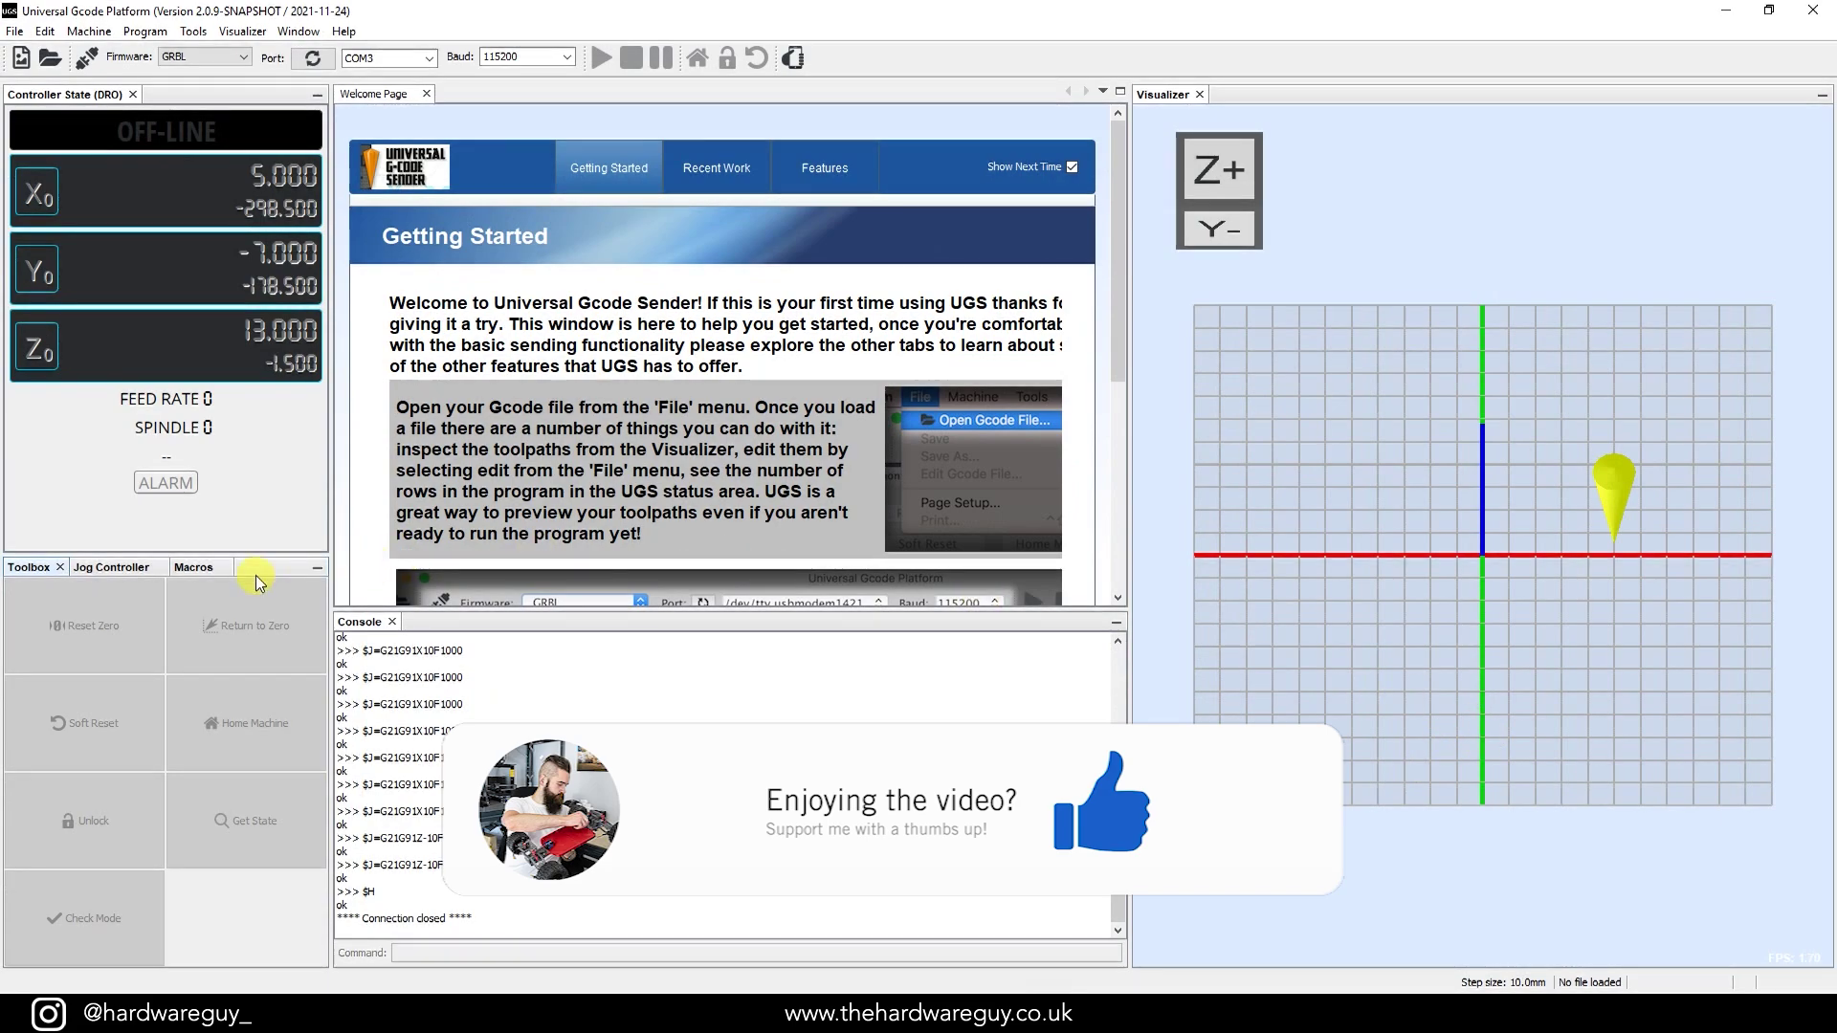
# Check the Macros tab, dock the Jog Controller as a centre panel, and show the Toolbox
pyautogui.click(120, 569)
pyautogui.click(117, 568)
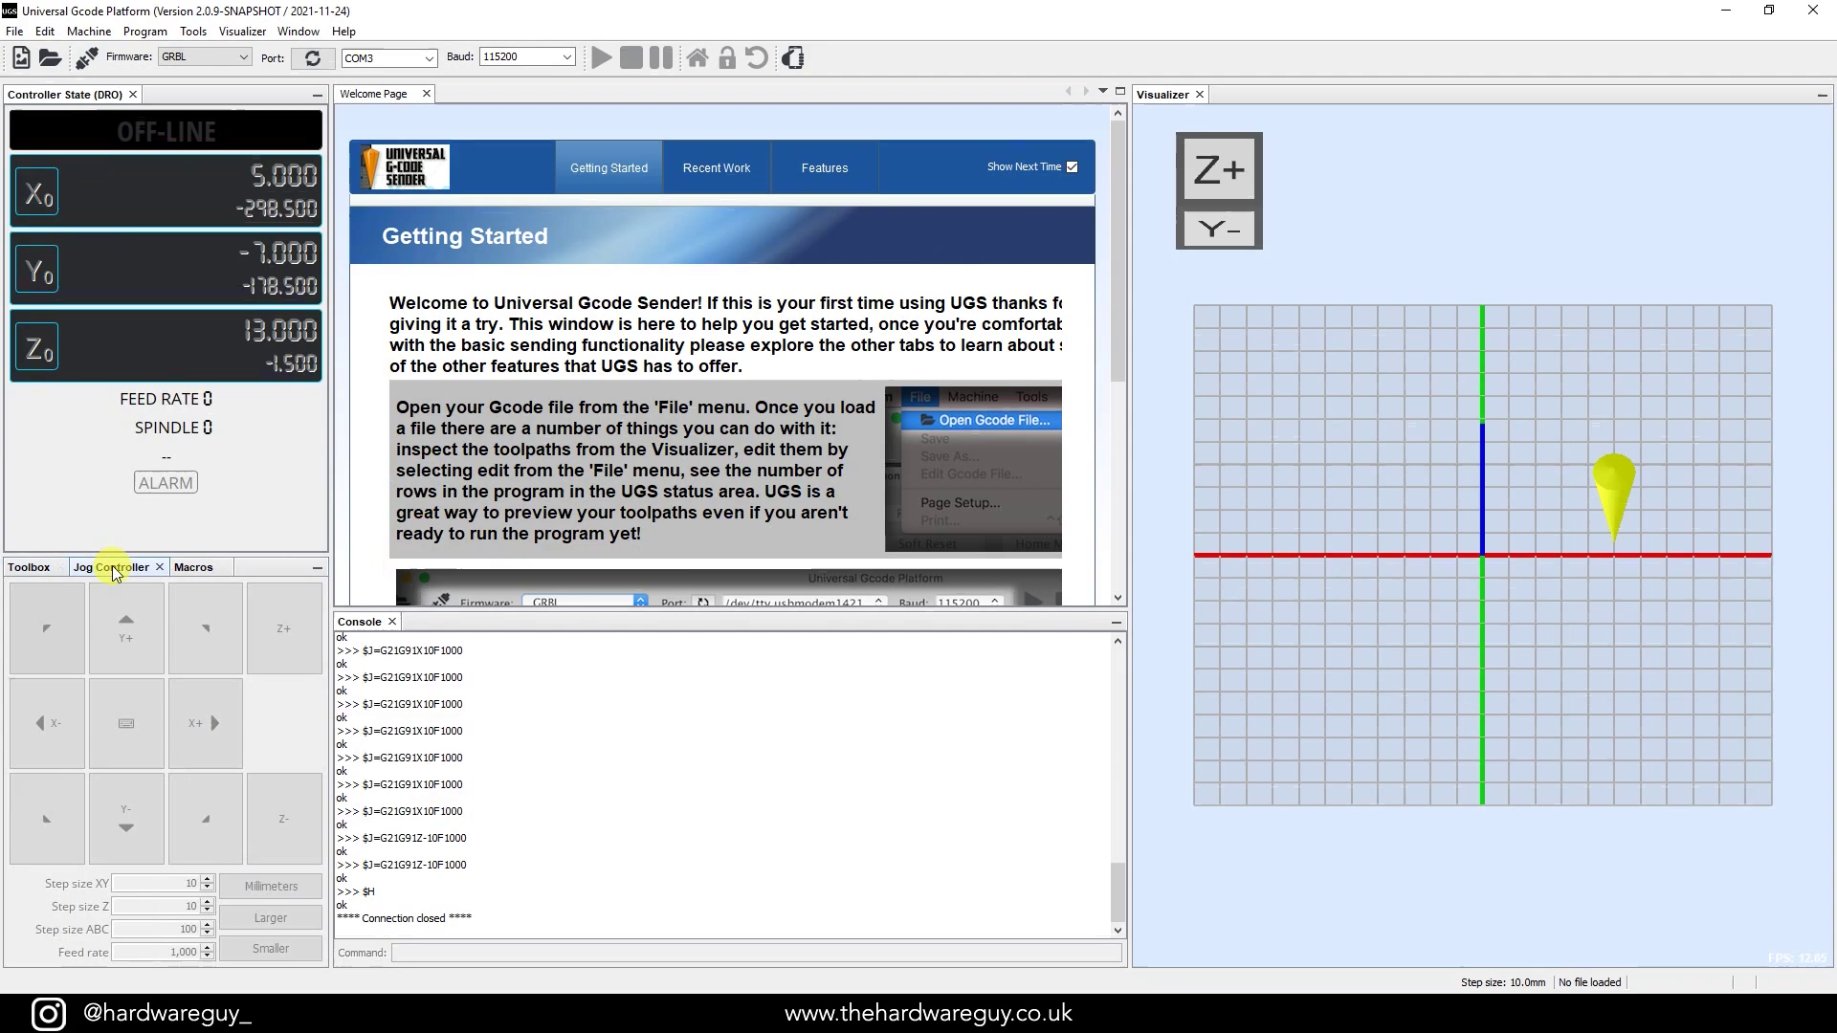
pyautogui.click(193, 568)
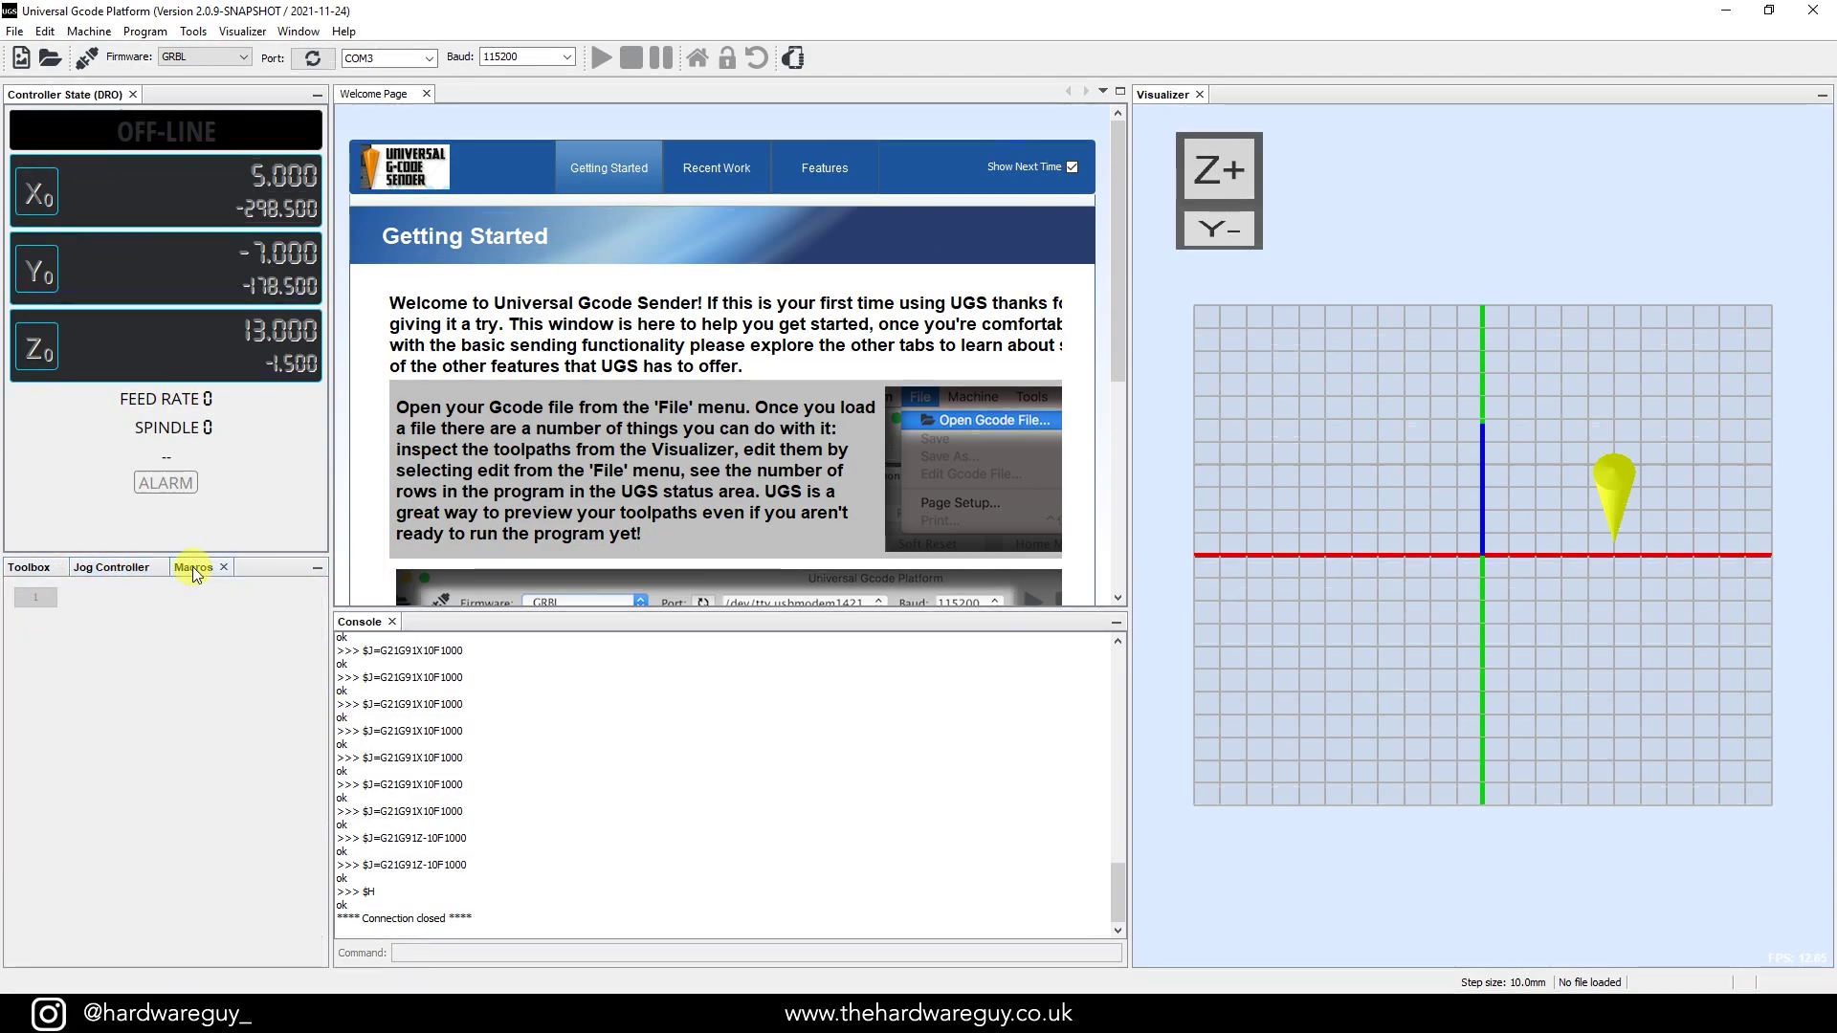
pyautogui.click(116, 569)
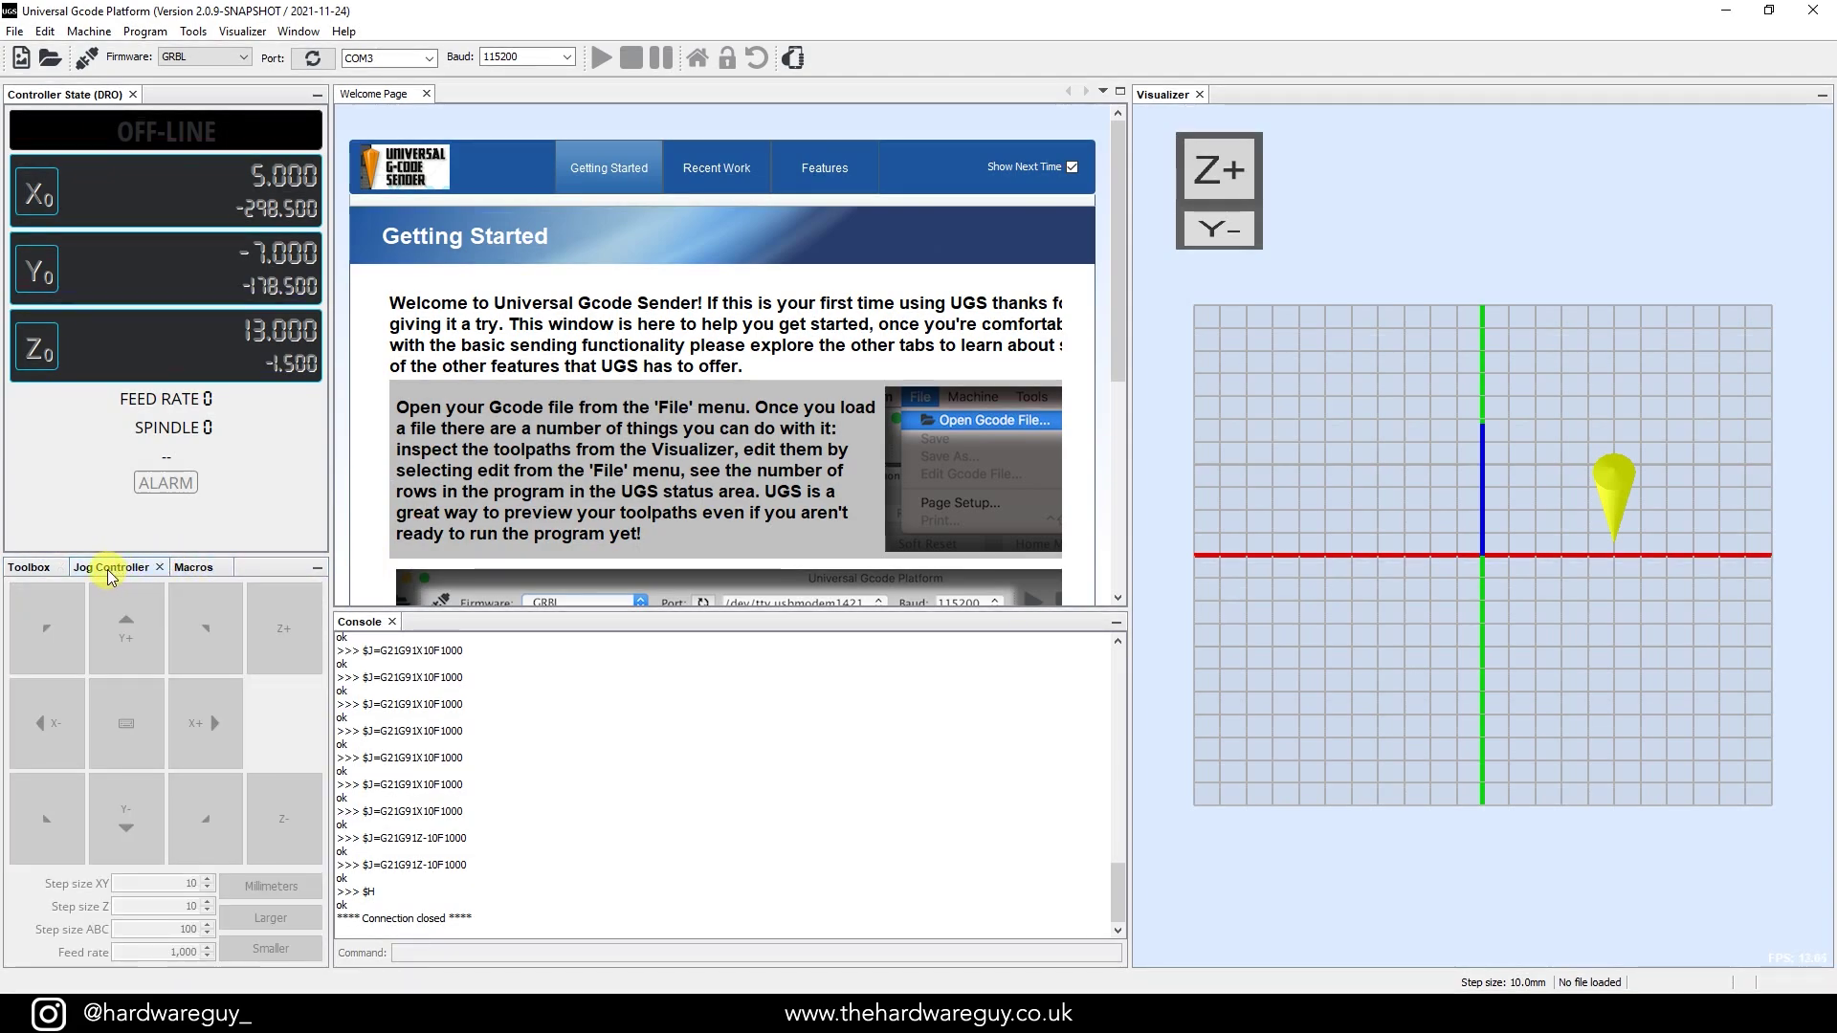
pyautogui.moveTo(110, 572); pyautogui.dragTo(1050, 328)
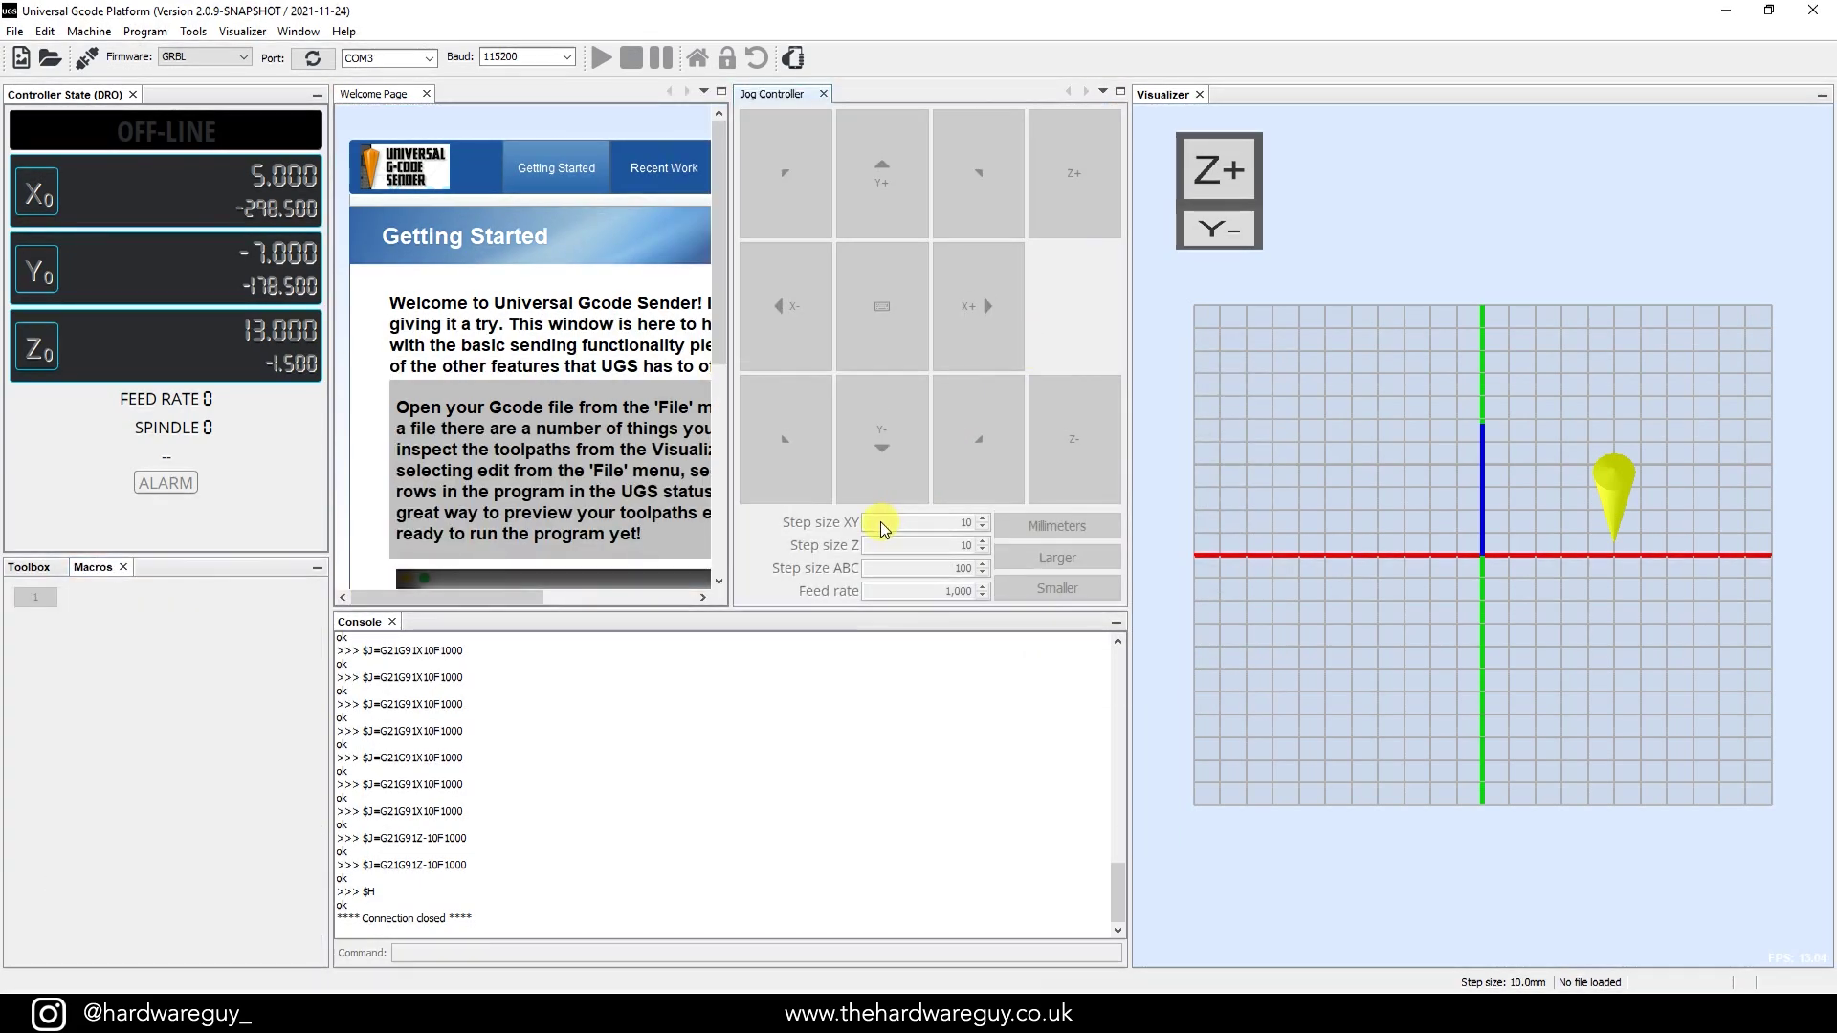
pyautogui.click(47, 570)
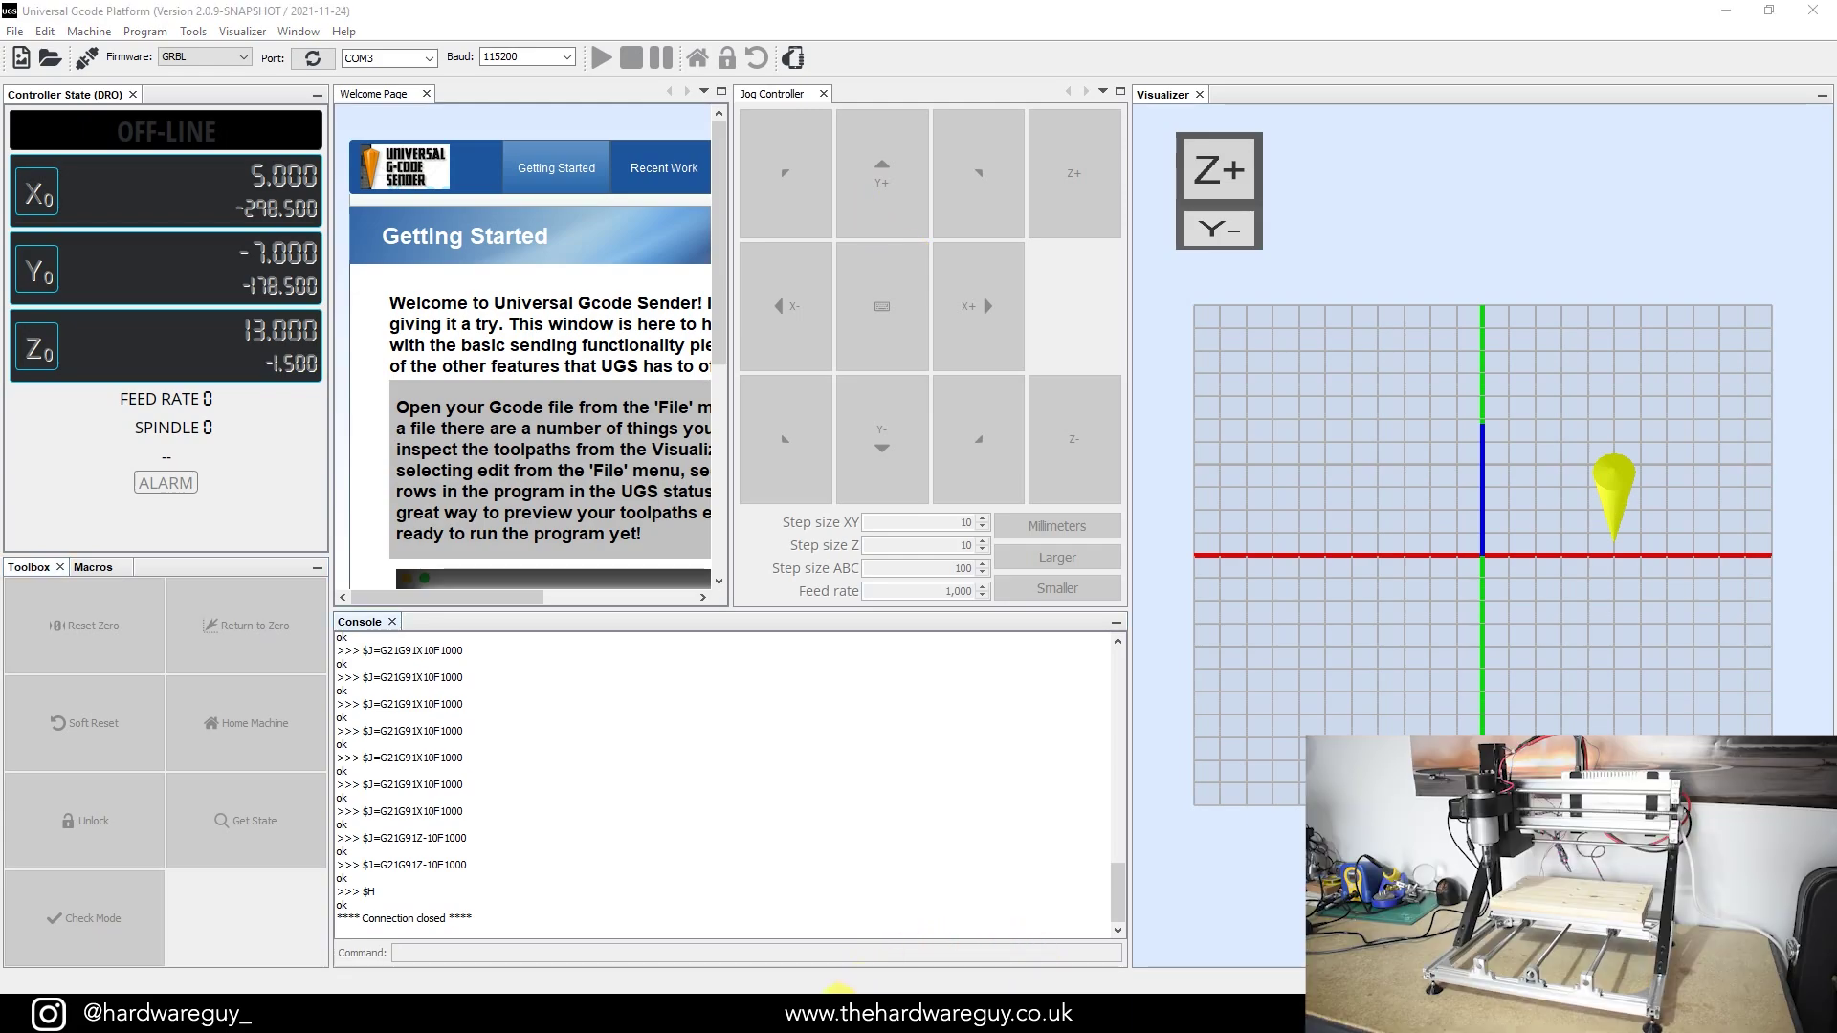
pyautogui.moveTo(821, 1016)
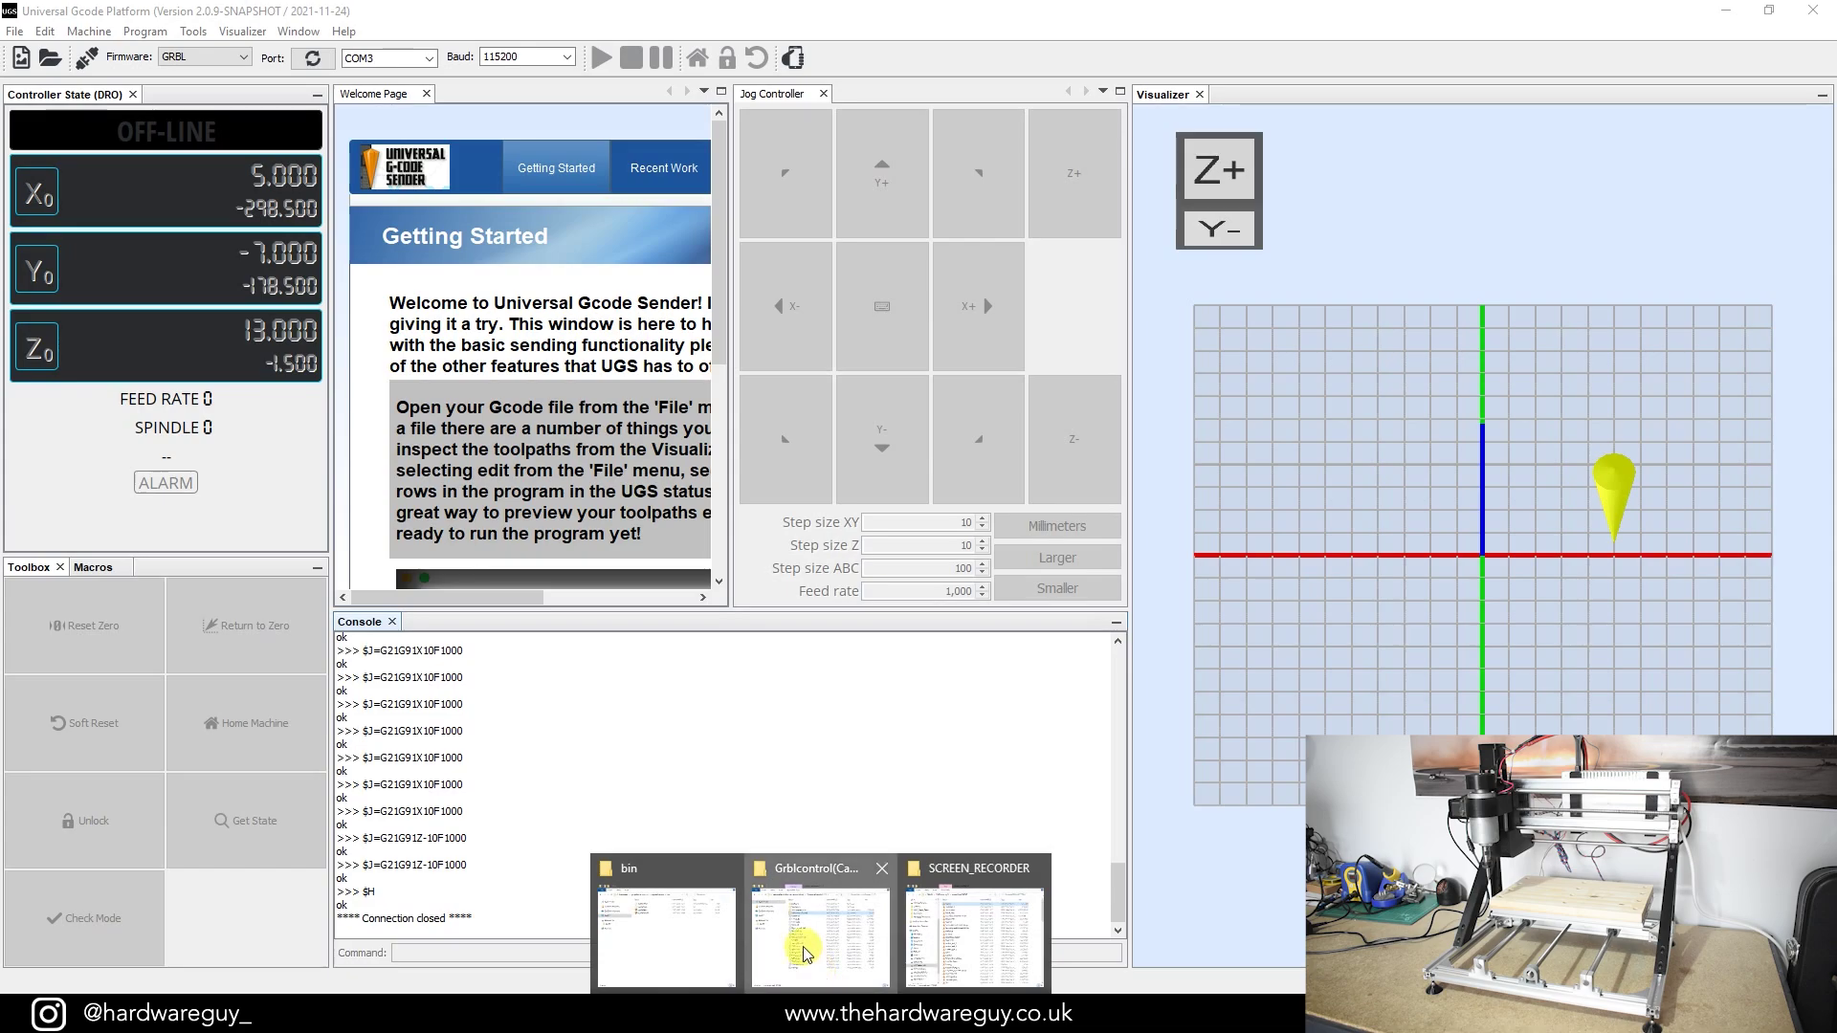
pyautogui.click(821, 918)
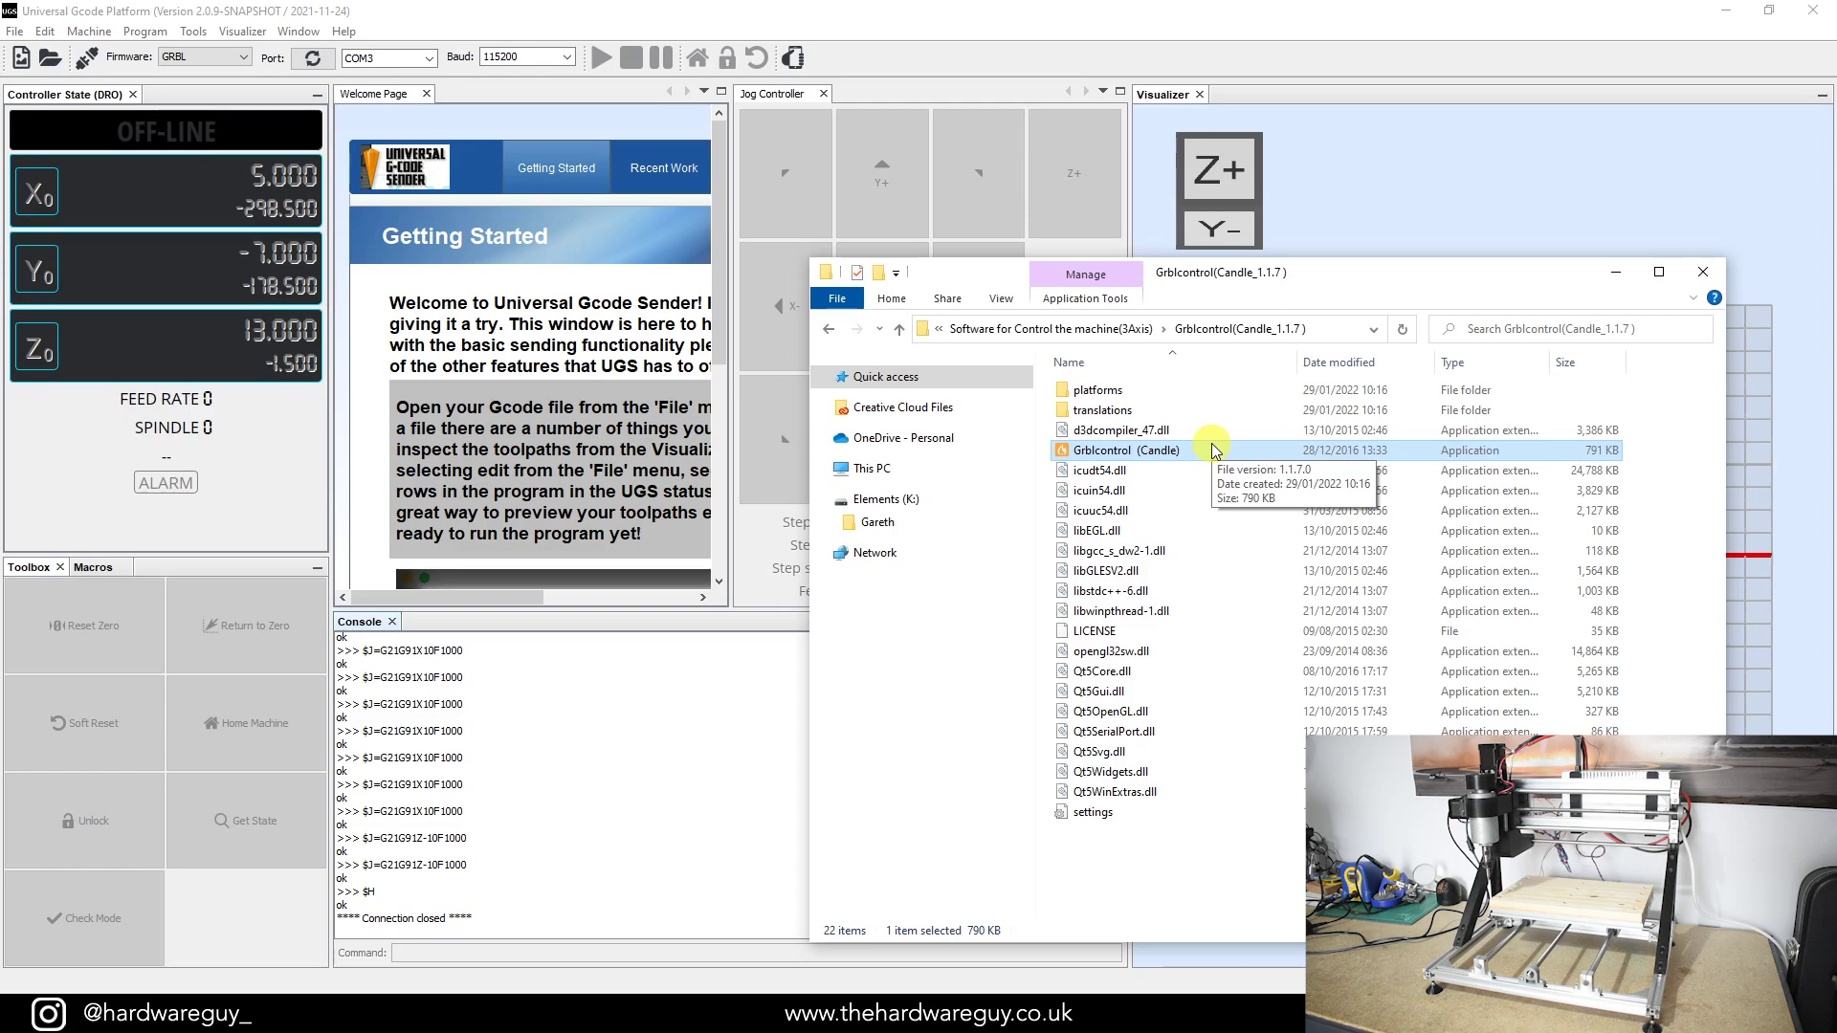
pyautogui.click(1616, 272)
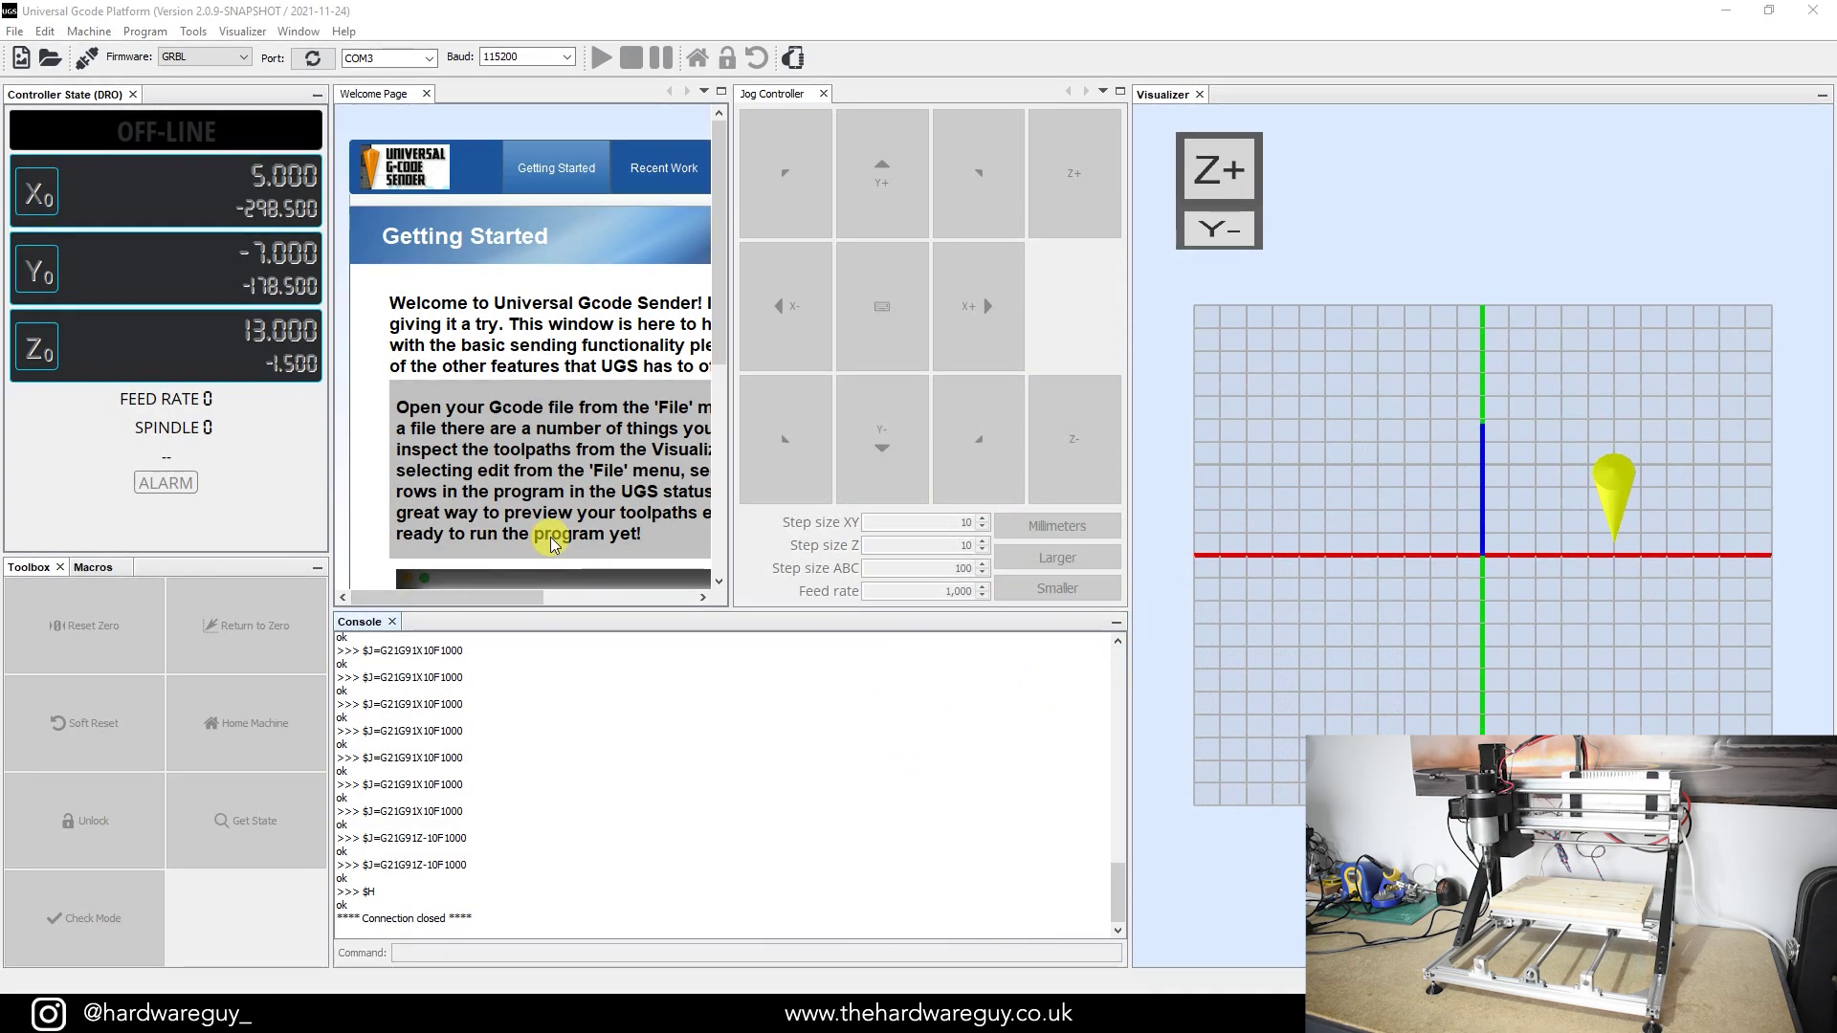
# Refresh the serial ports, keep COM3 selected, and connect to the machine
pyautogui.click(312, 59)
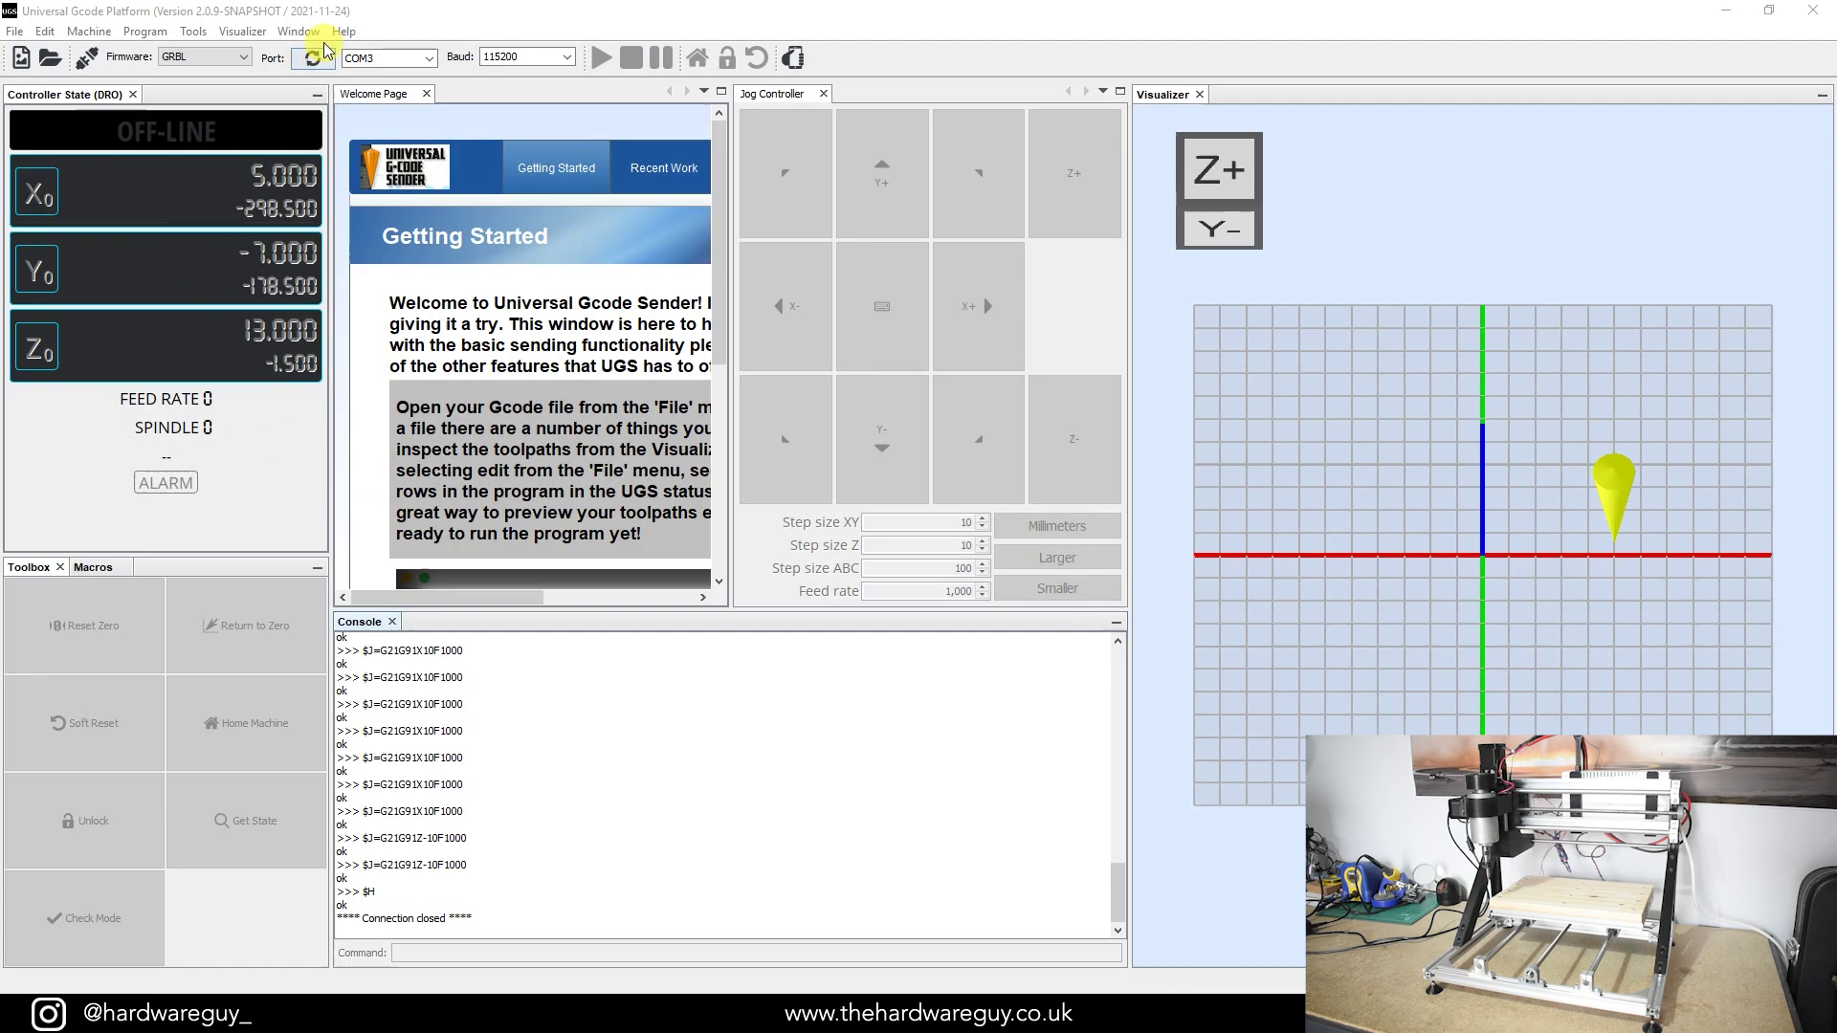
pyautogui.click(314, 63)
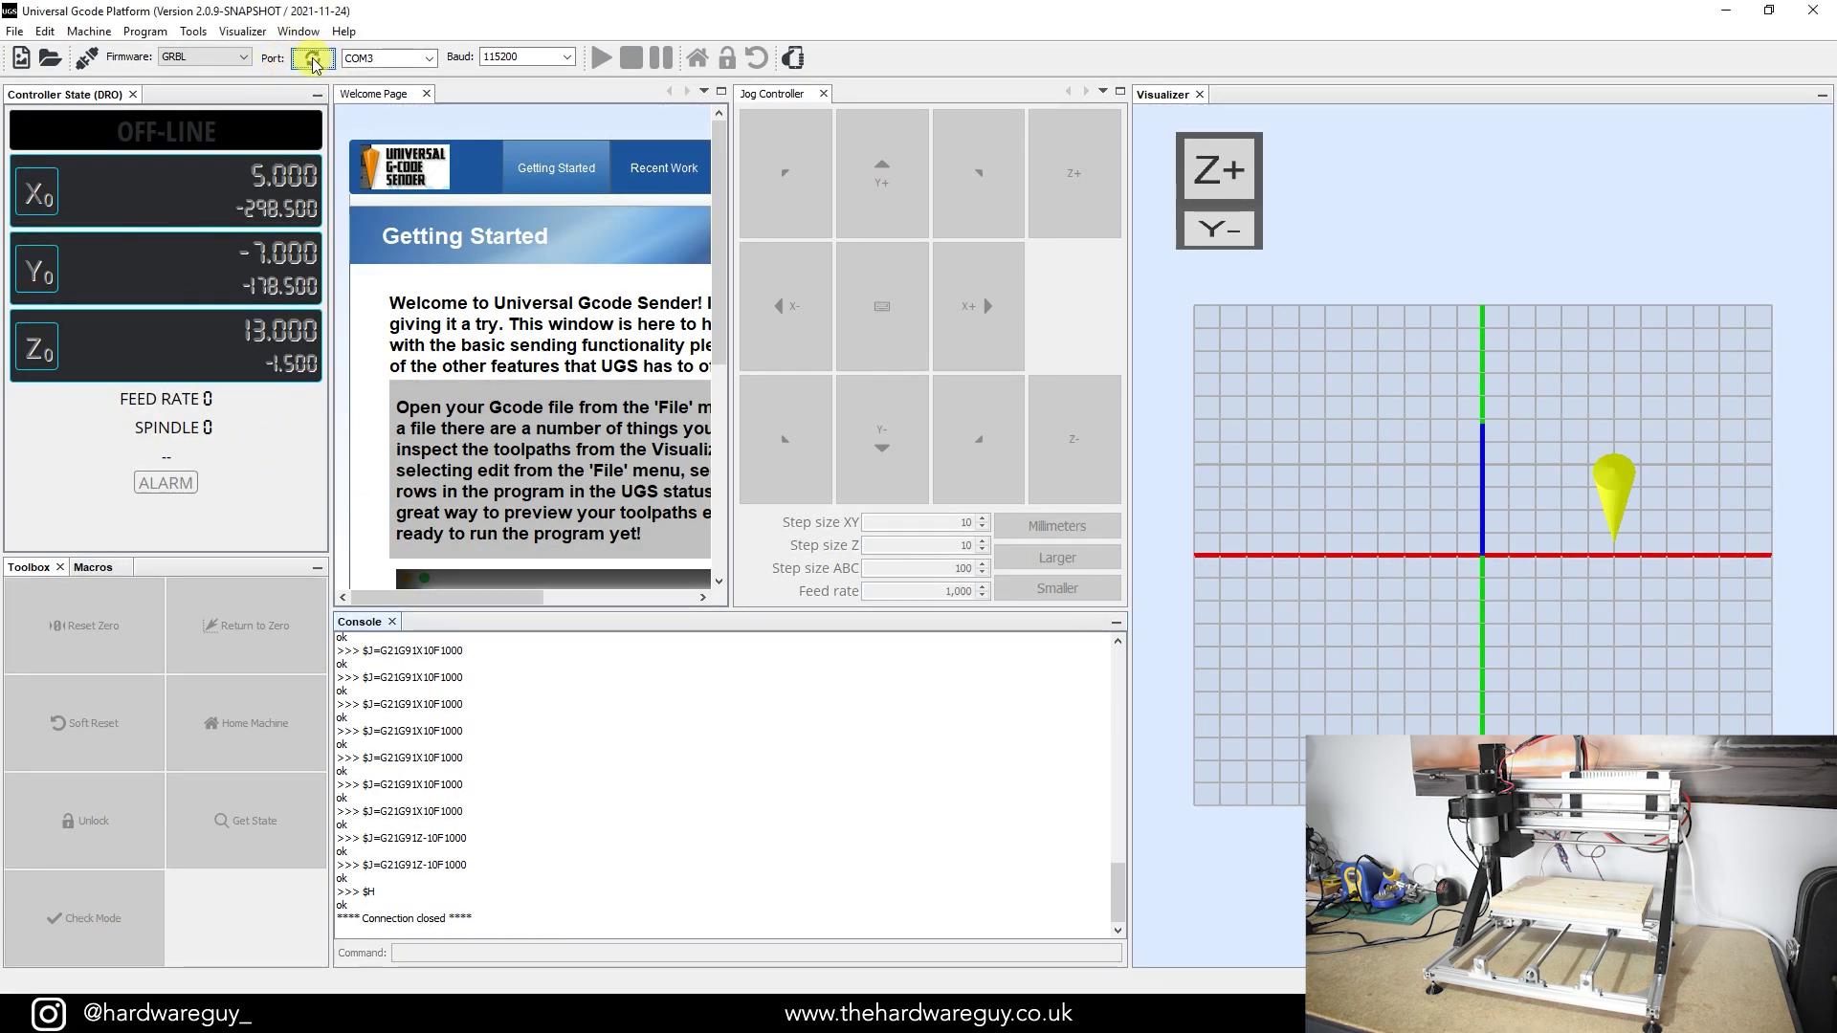
pyautogui.click(430, 60)
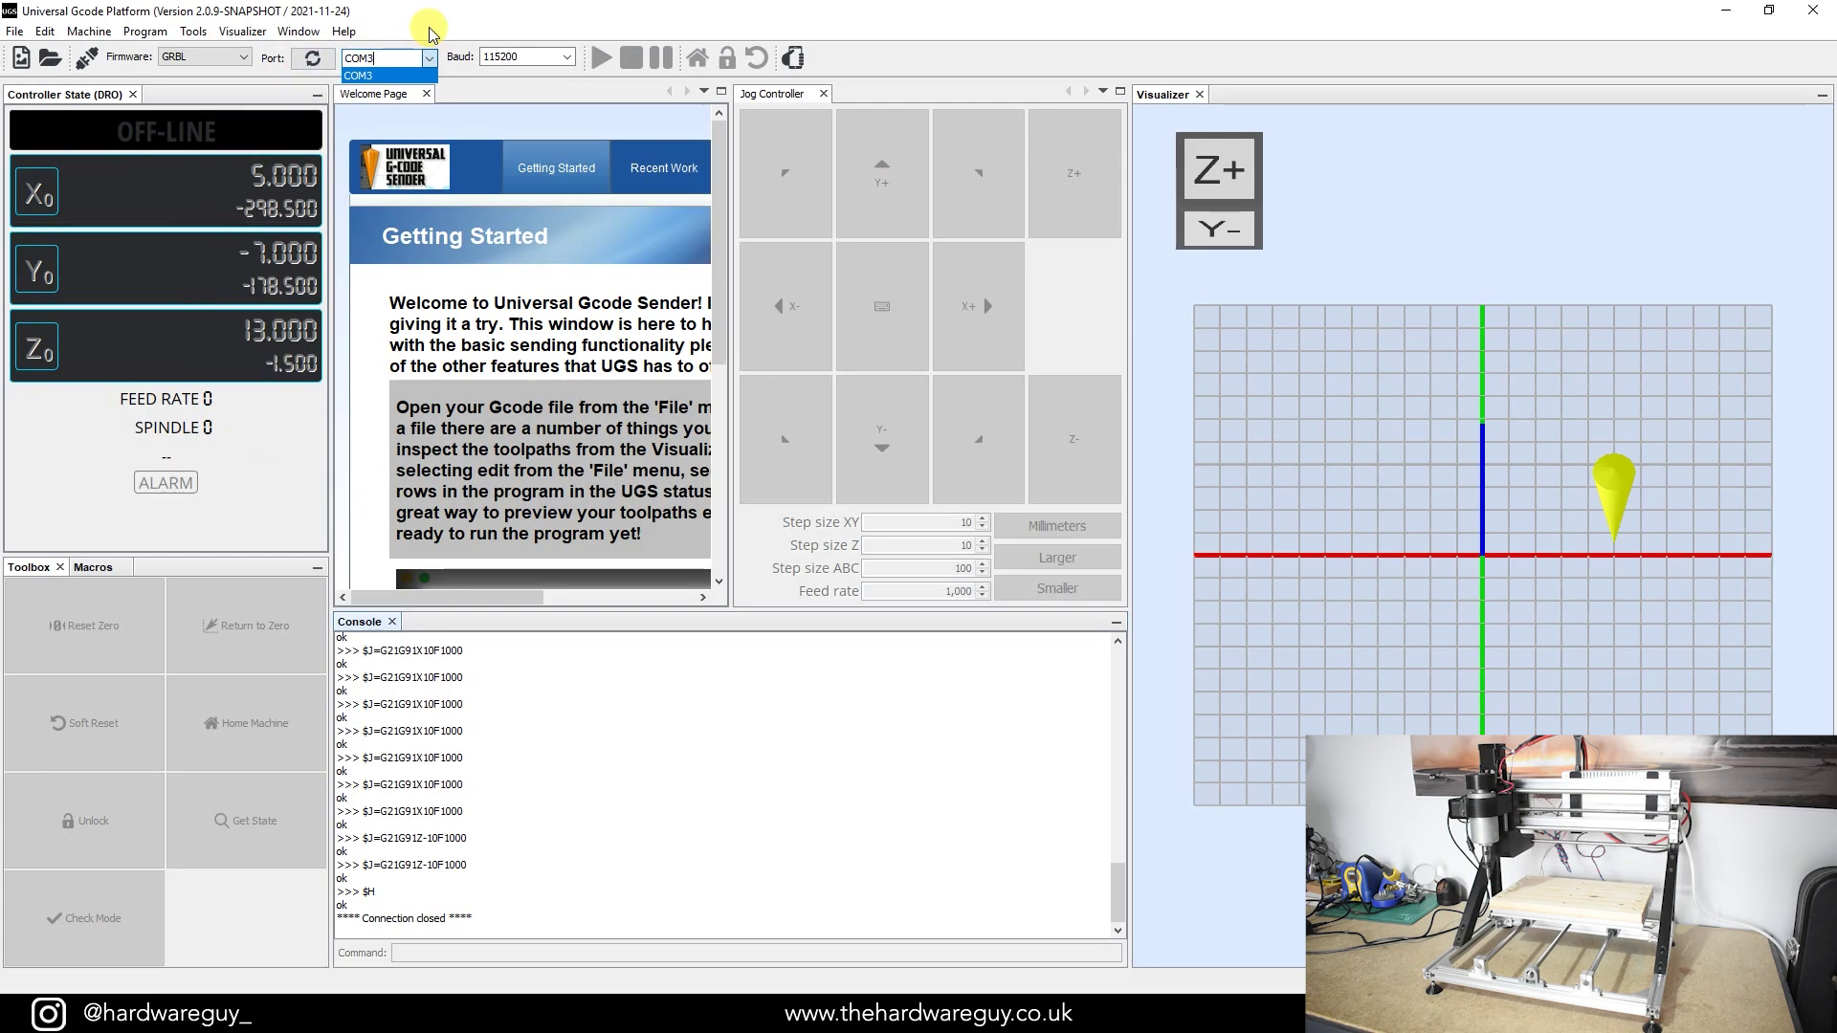
pyautogui.click(430, 35)
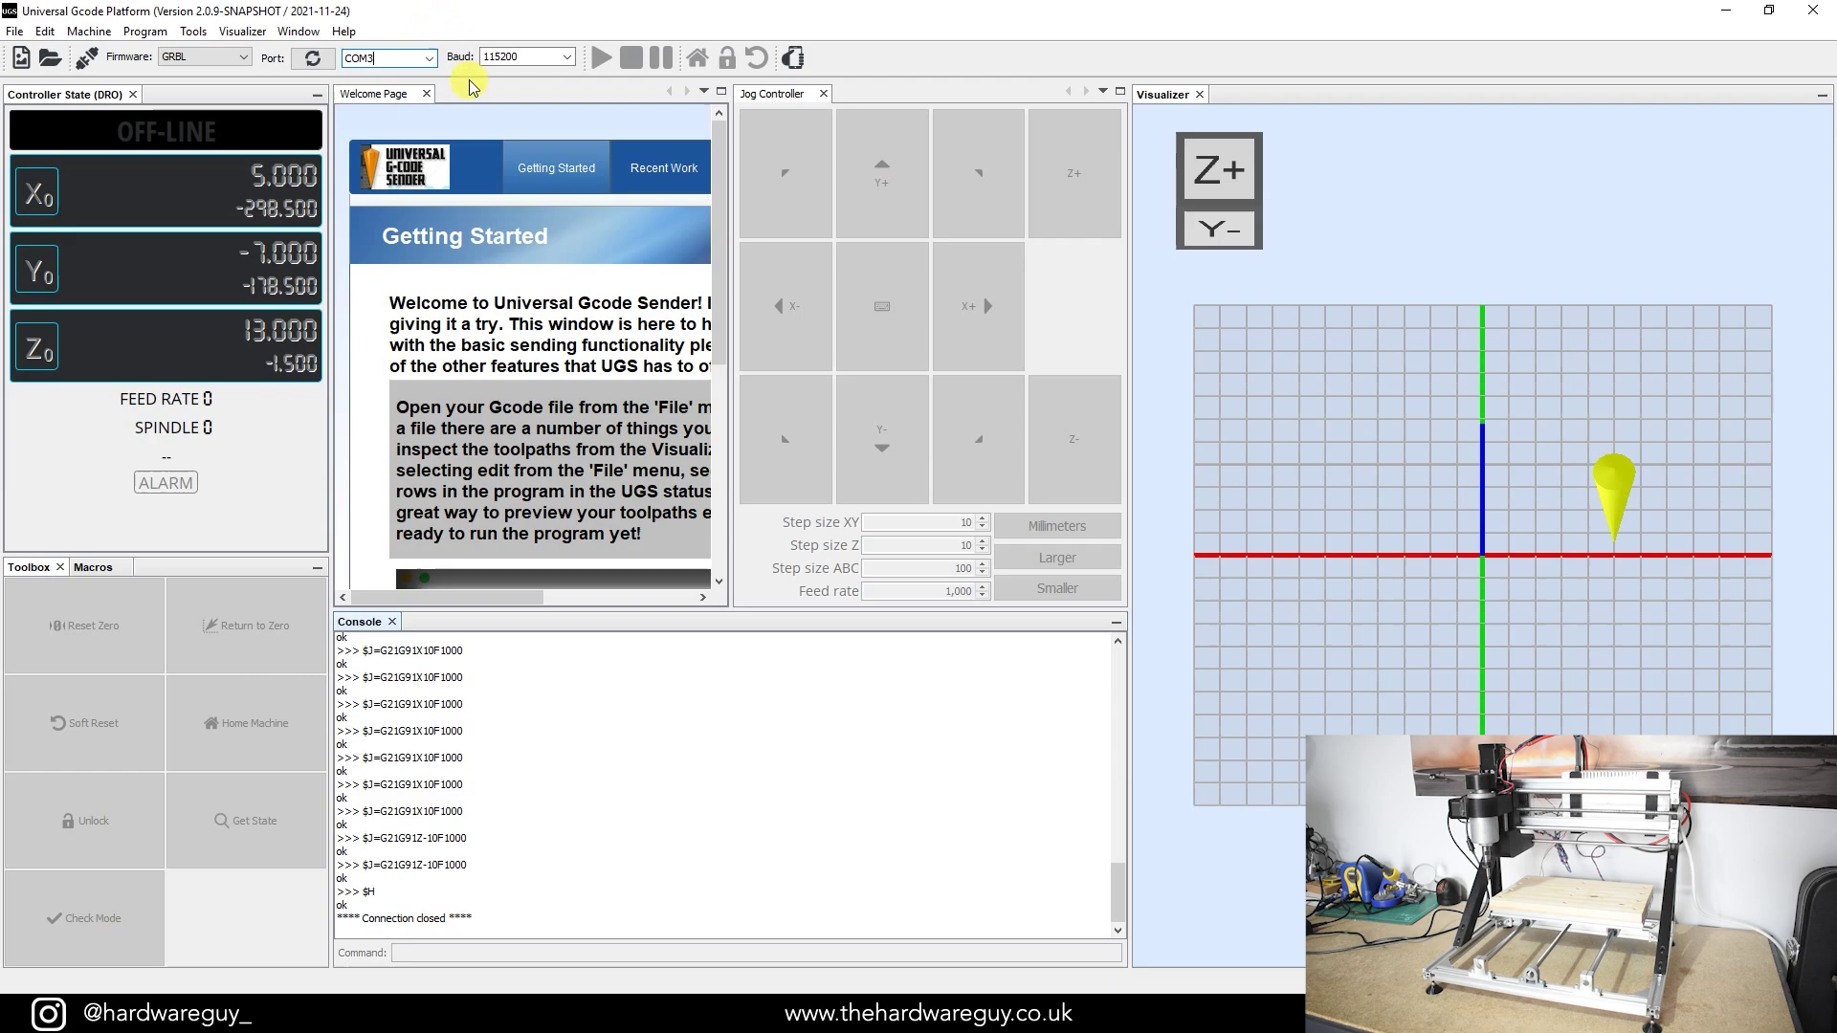
pyautogui.click(89, 58)
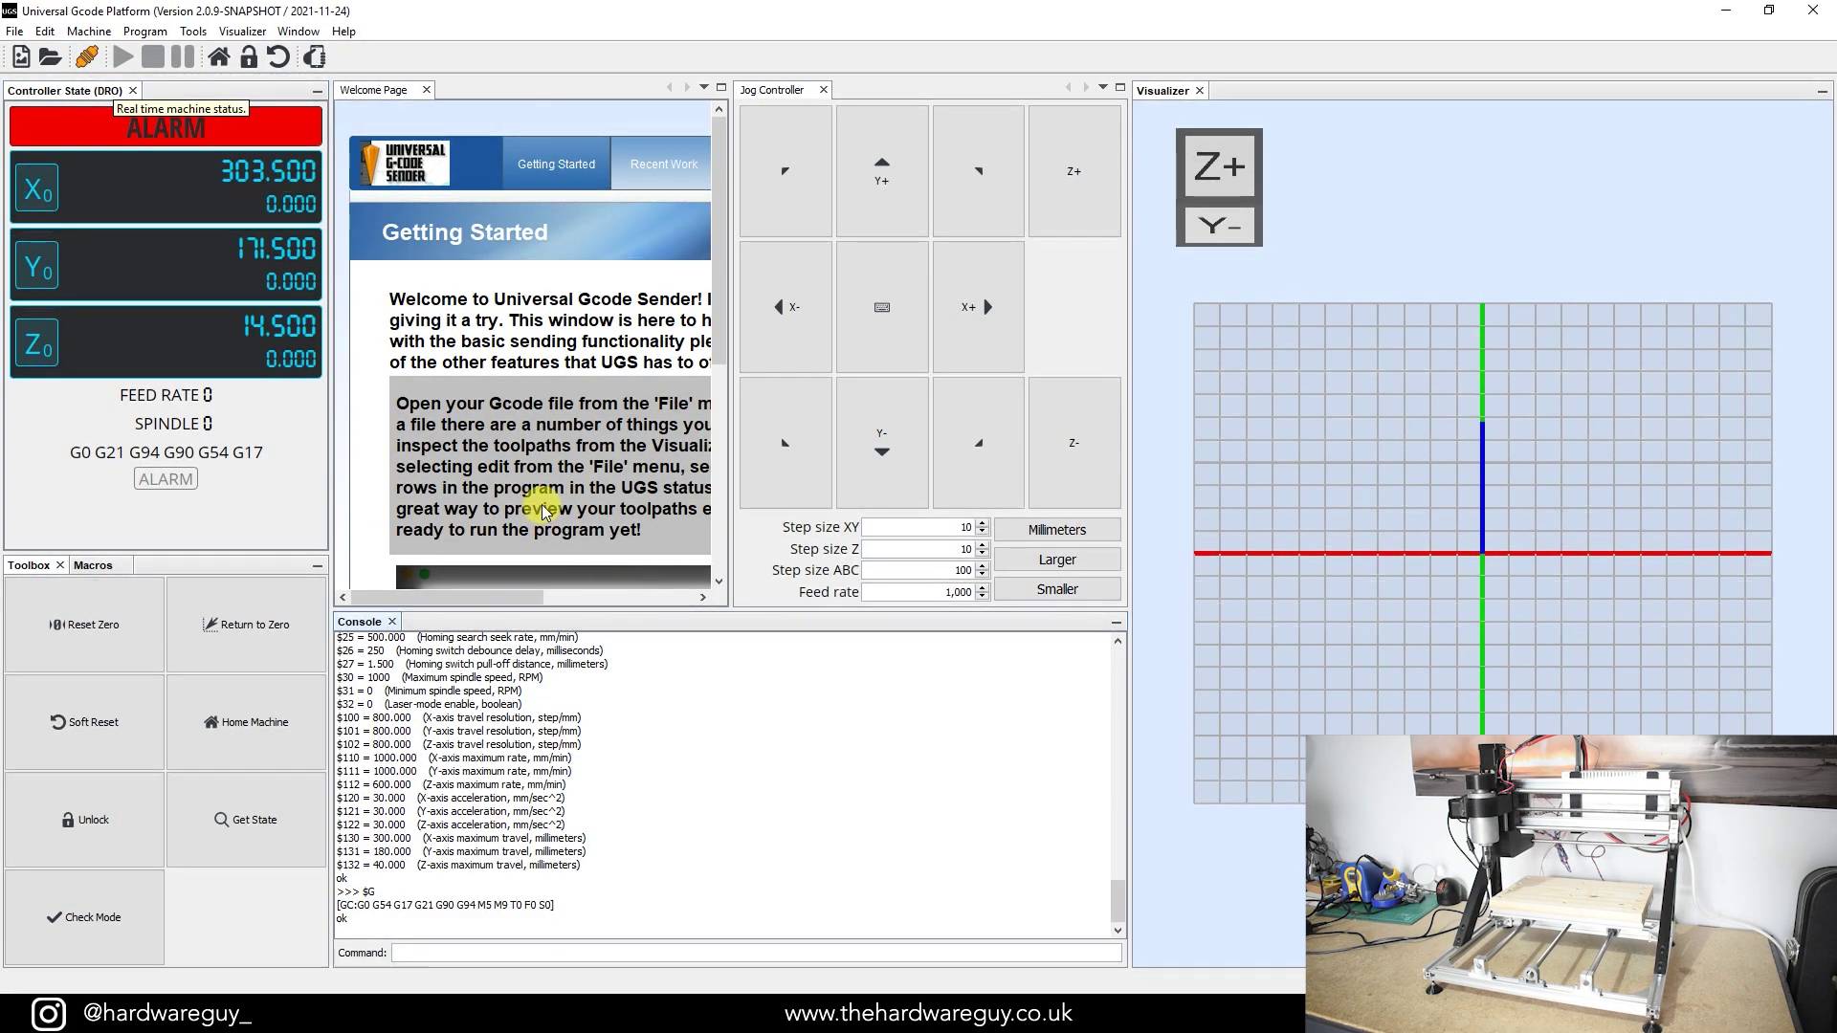
# Reset the controller to clear the alarm and jog X in 10 mm steps toward its limit
pyautogui.click(85, 722)
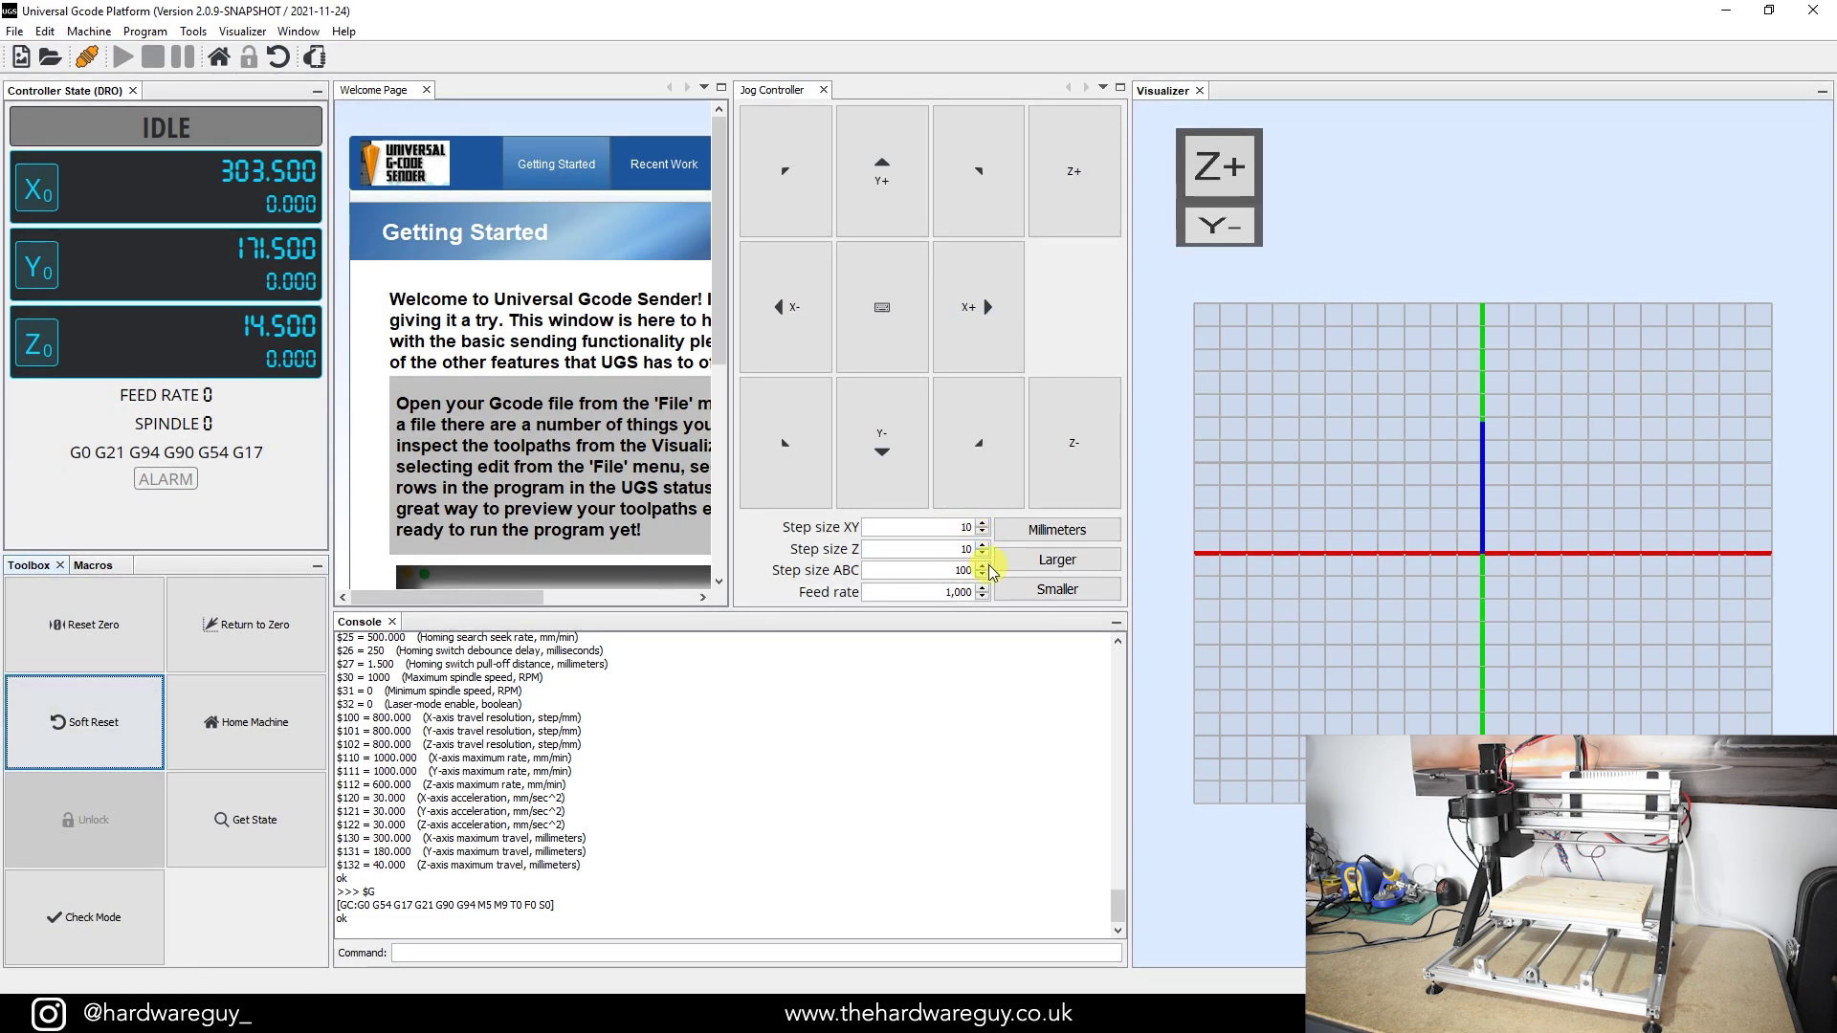
pyautogui.click(986, 315)
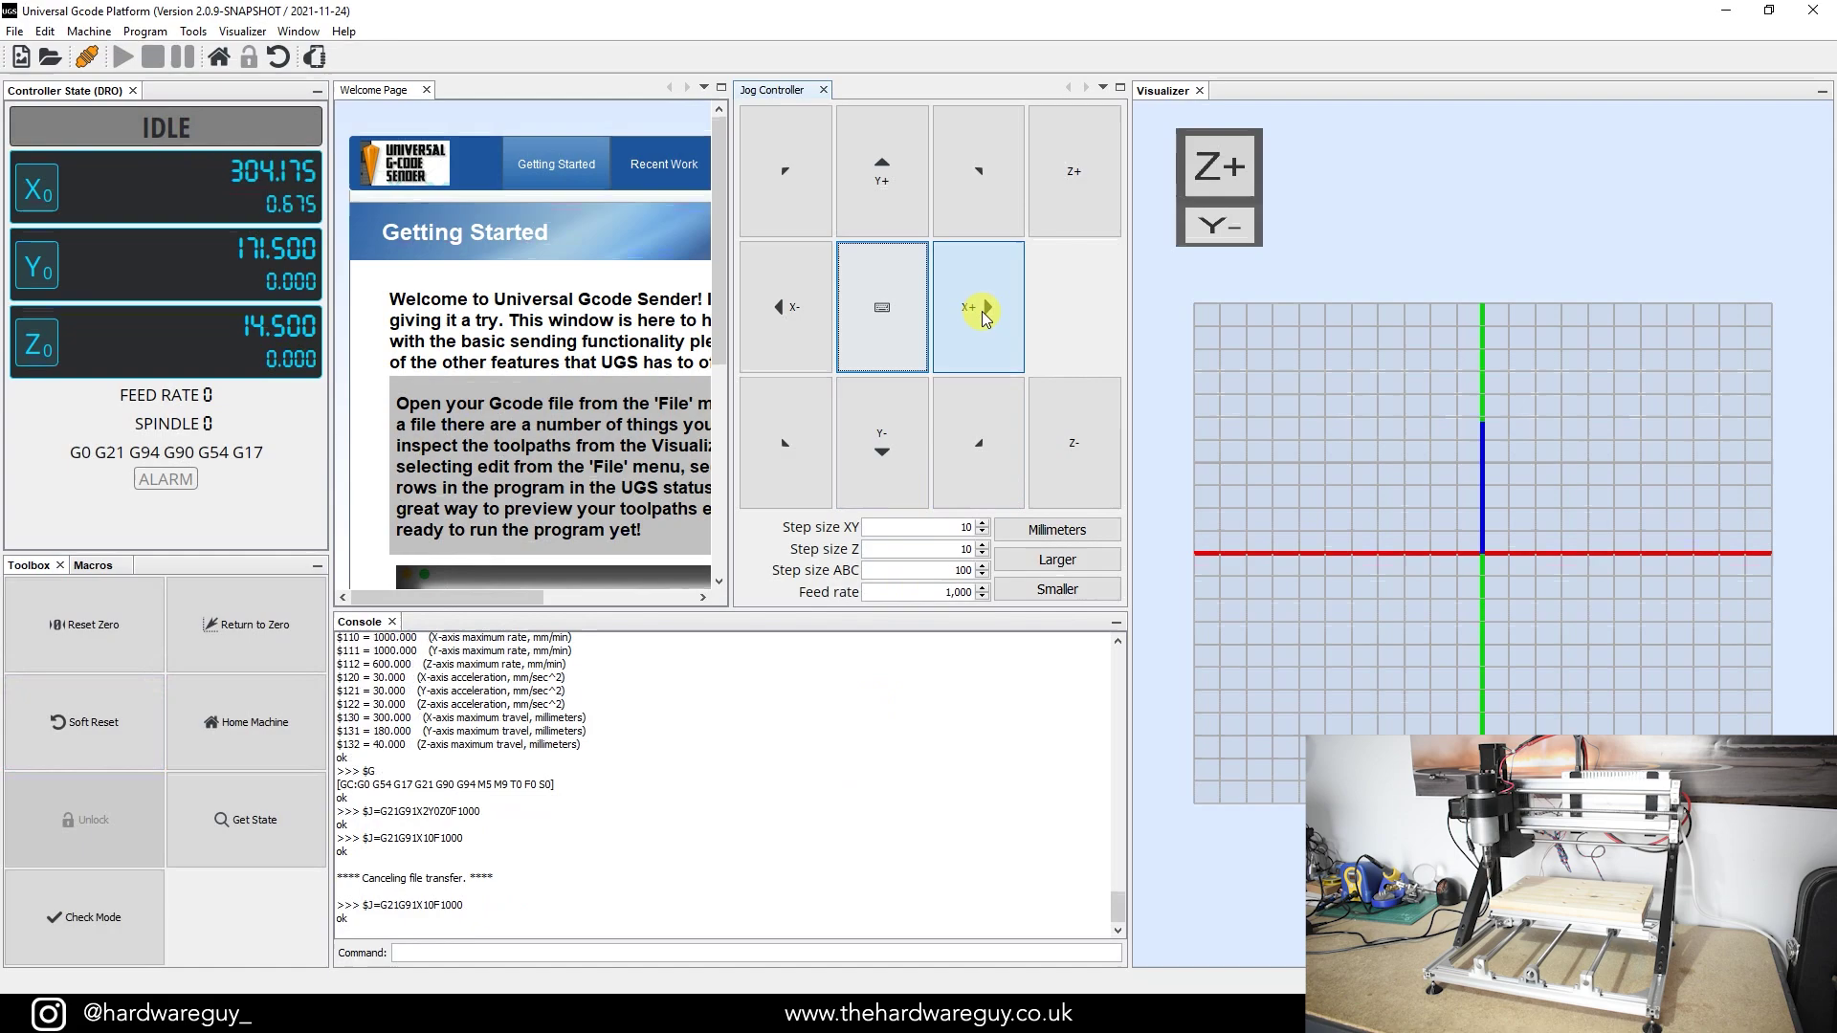
pyautogui.click(985, 316)
pyautogui.click(986, 316)
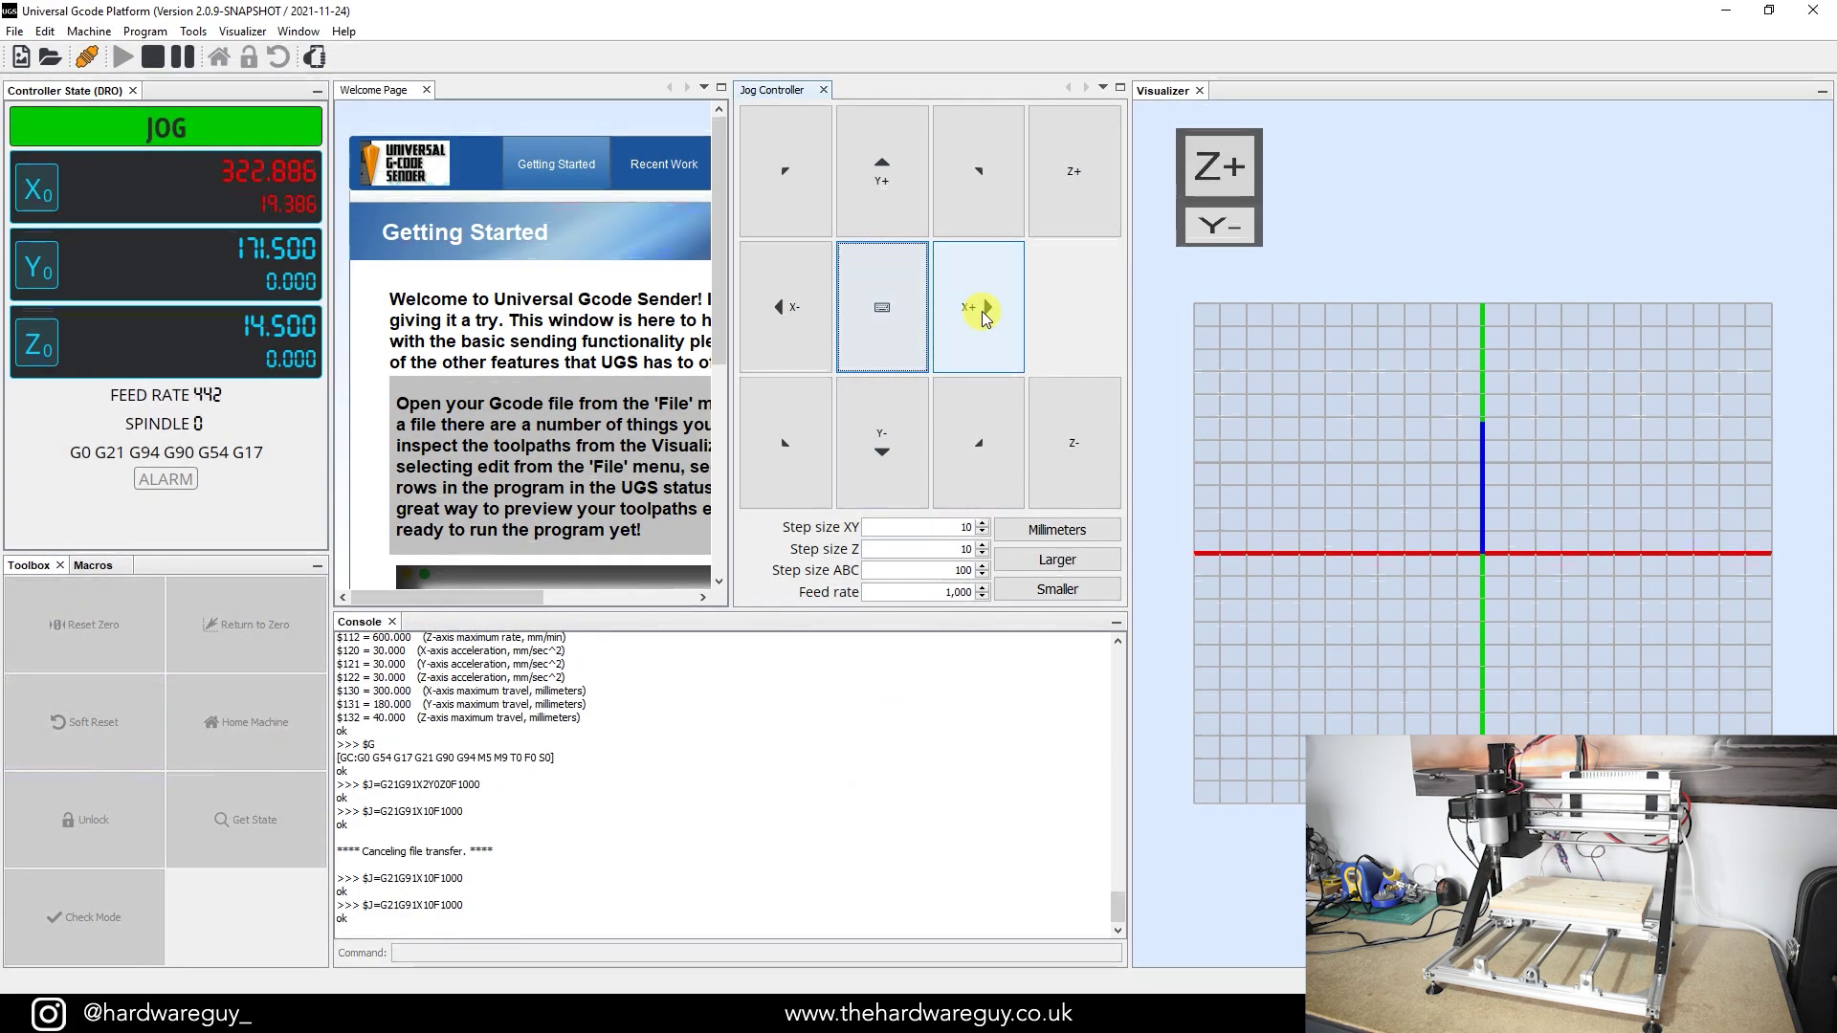
pyautogui.click(985, 315)
pyautogui.click(985, 316)
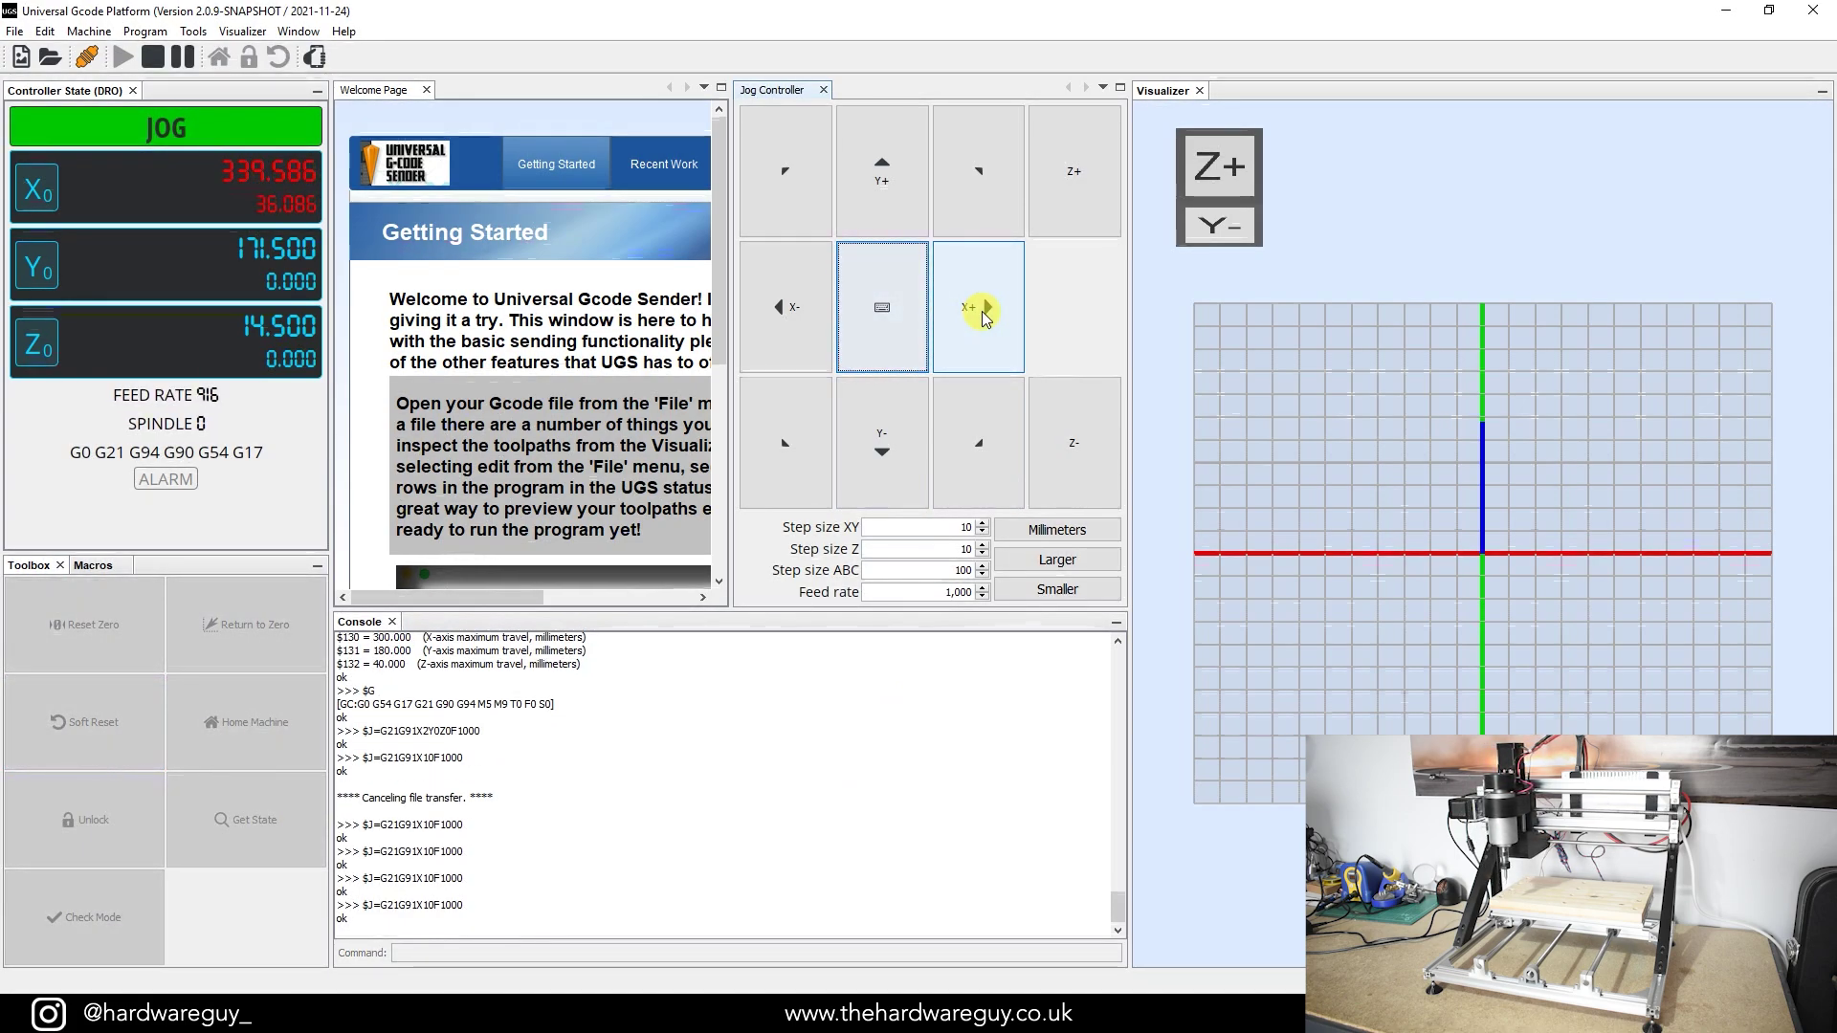
pyautogui.click(985, 315)
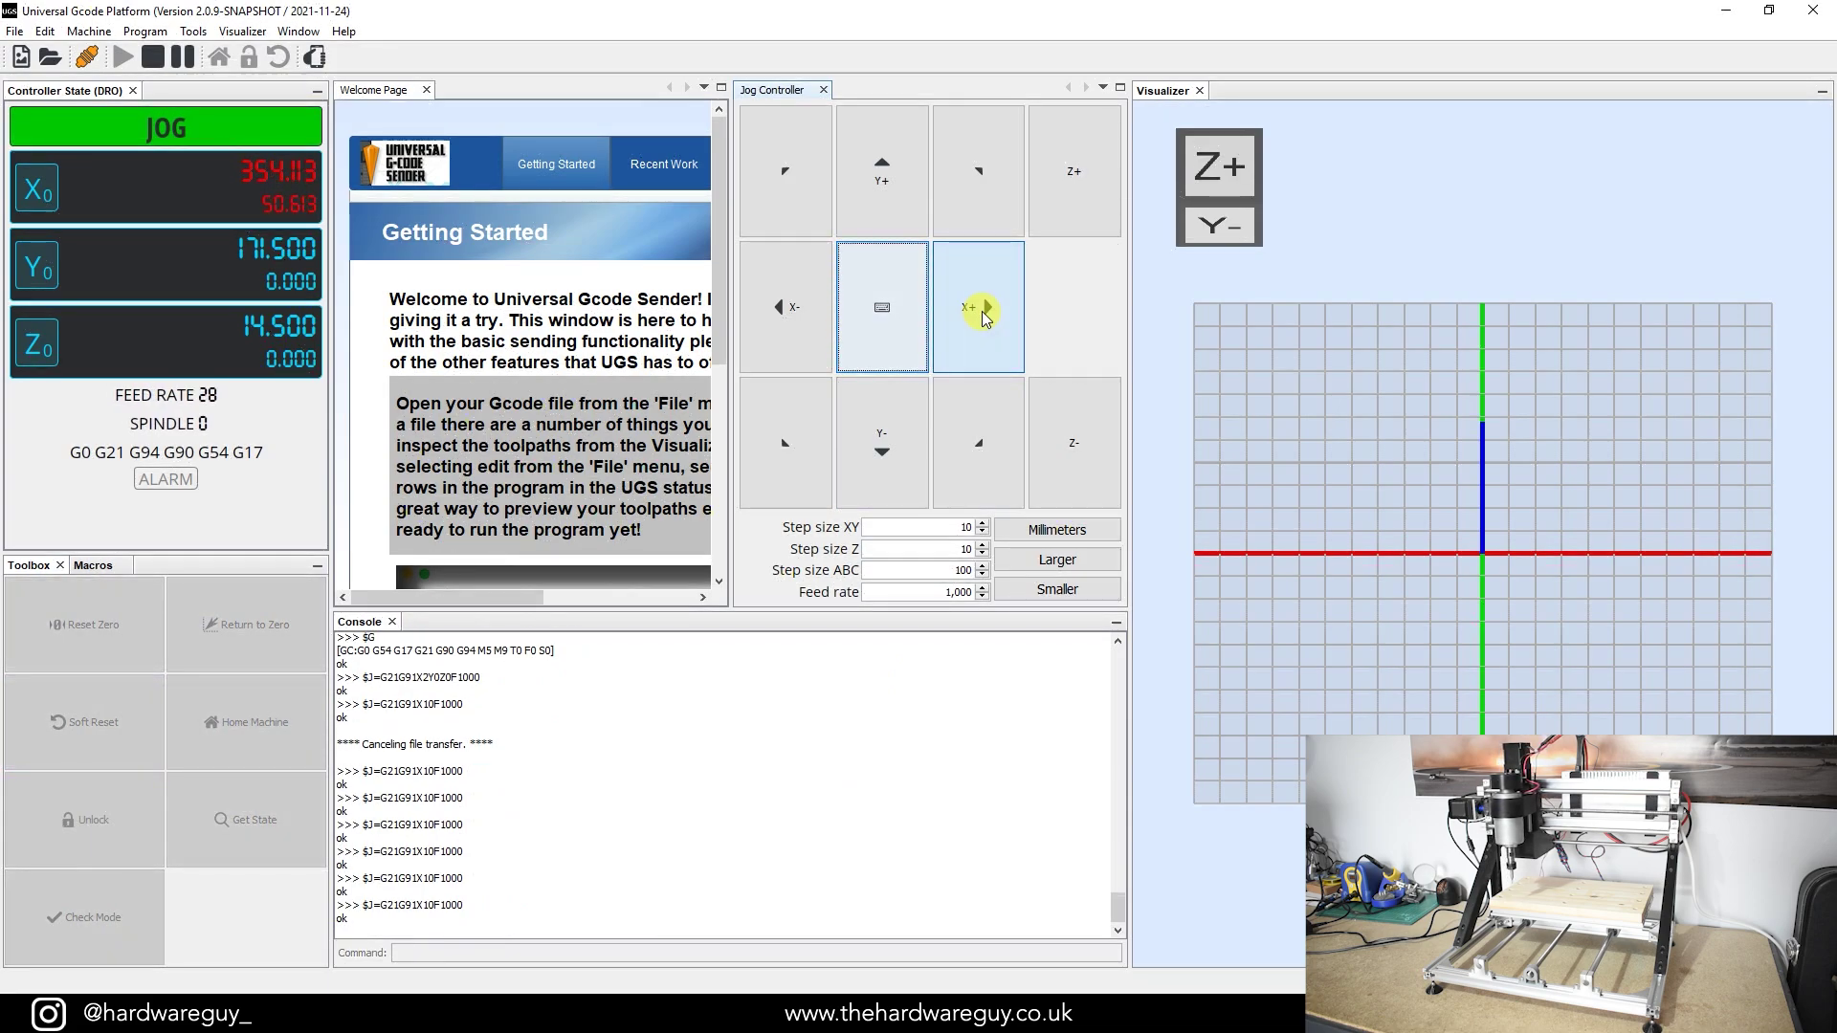
# Jog Y in 10 mm steps toward its travel limit, reaching 231.5
pyautogui.press('Down')
pyautogui.press('Up')
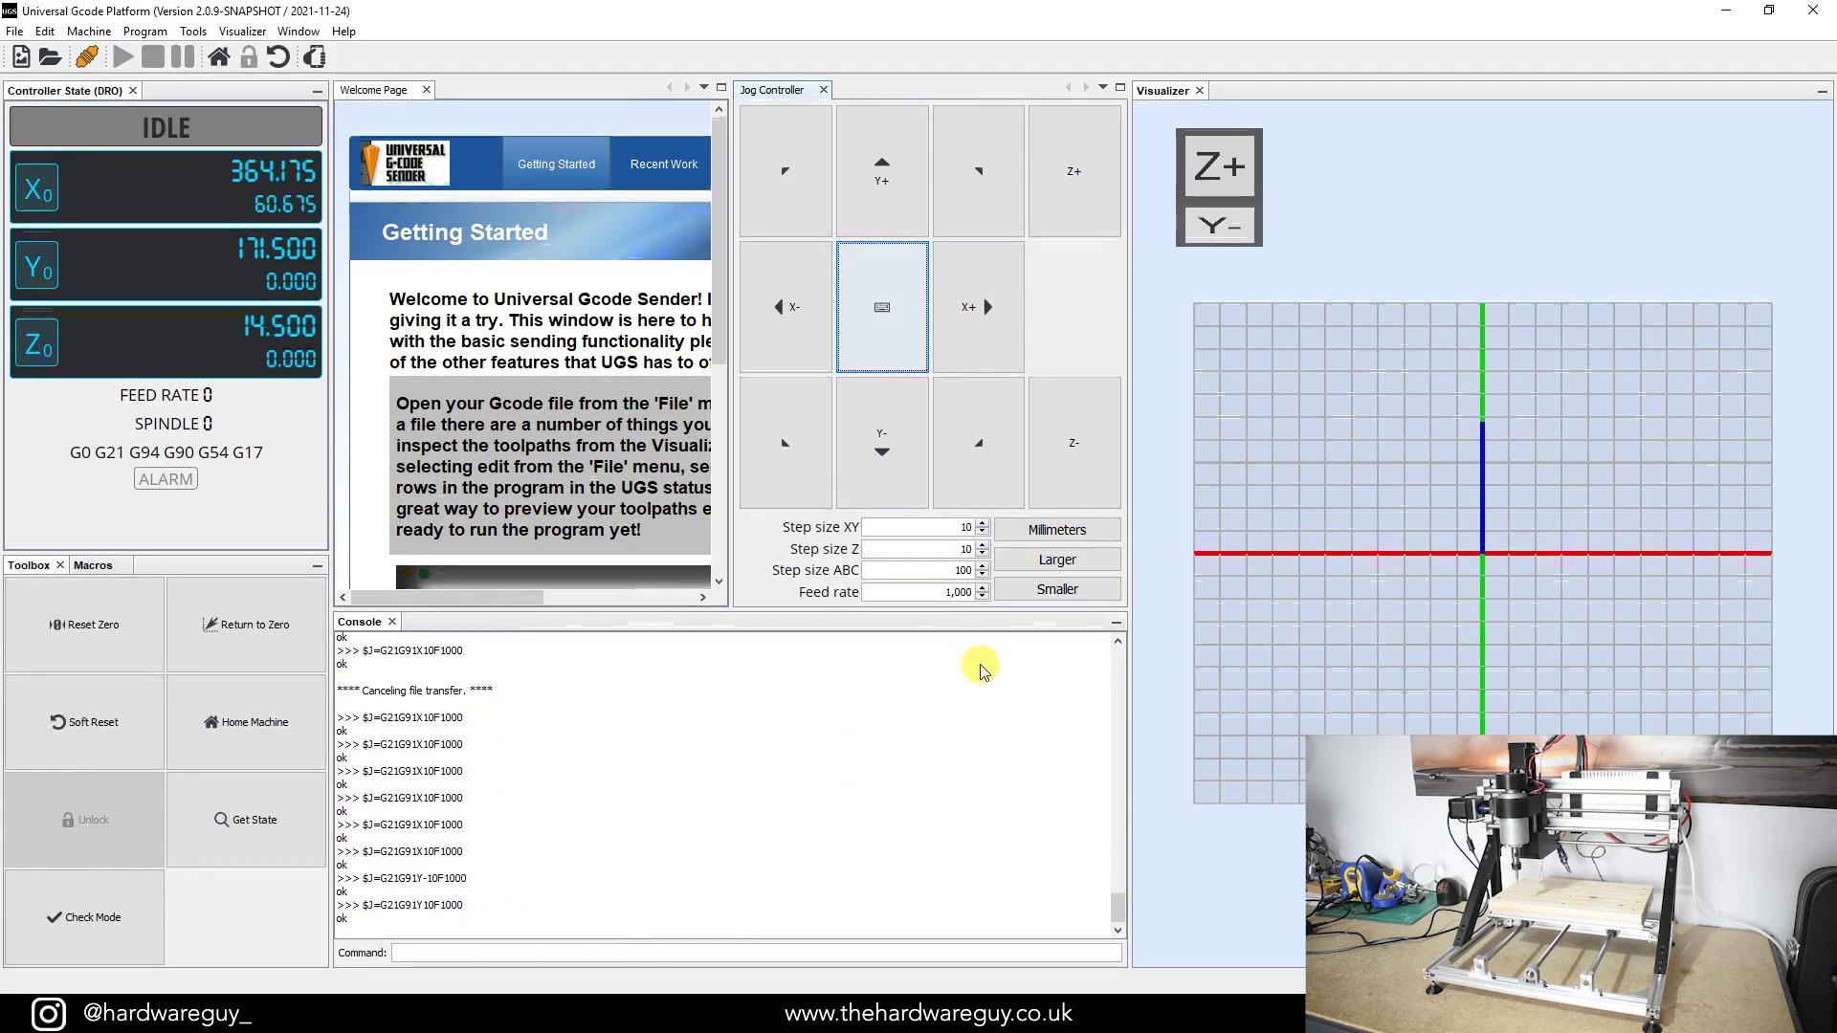
pyautogui.click(879, 192)
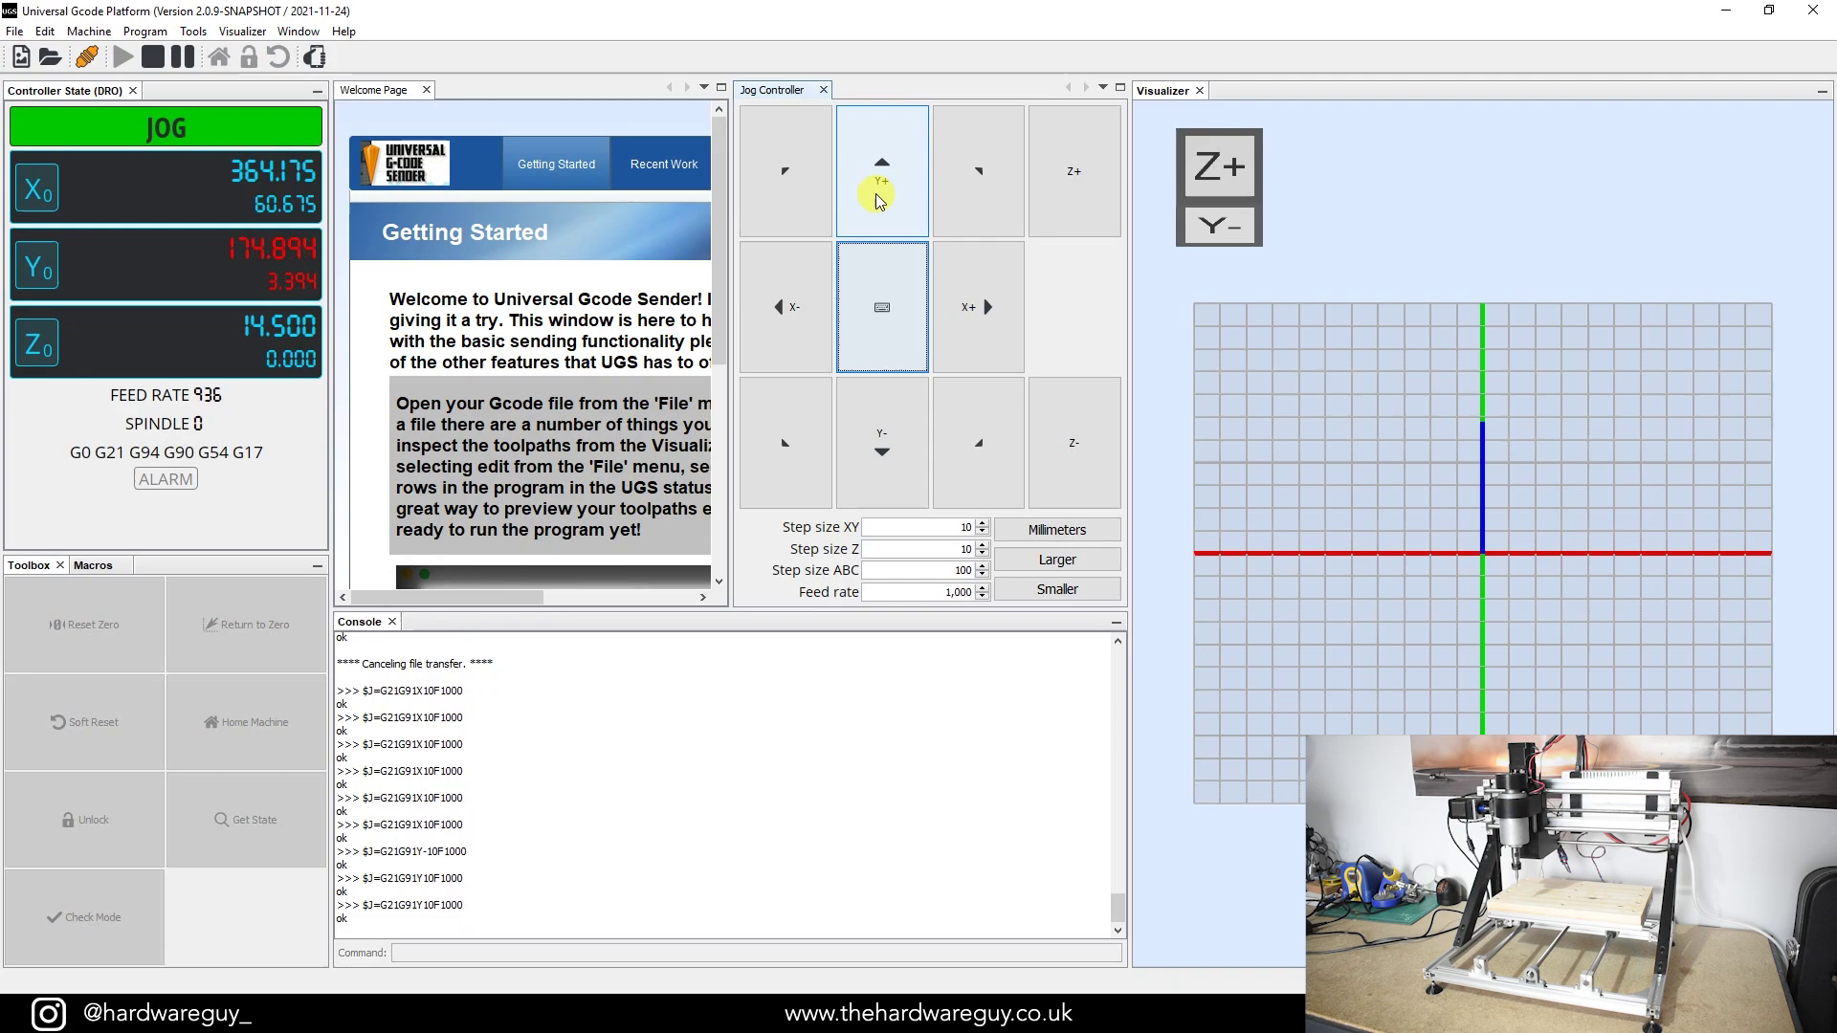
pyautogui.click(880, 196)
pyautogui.click(881, 198)
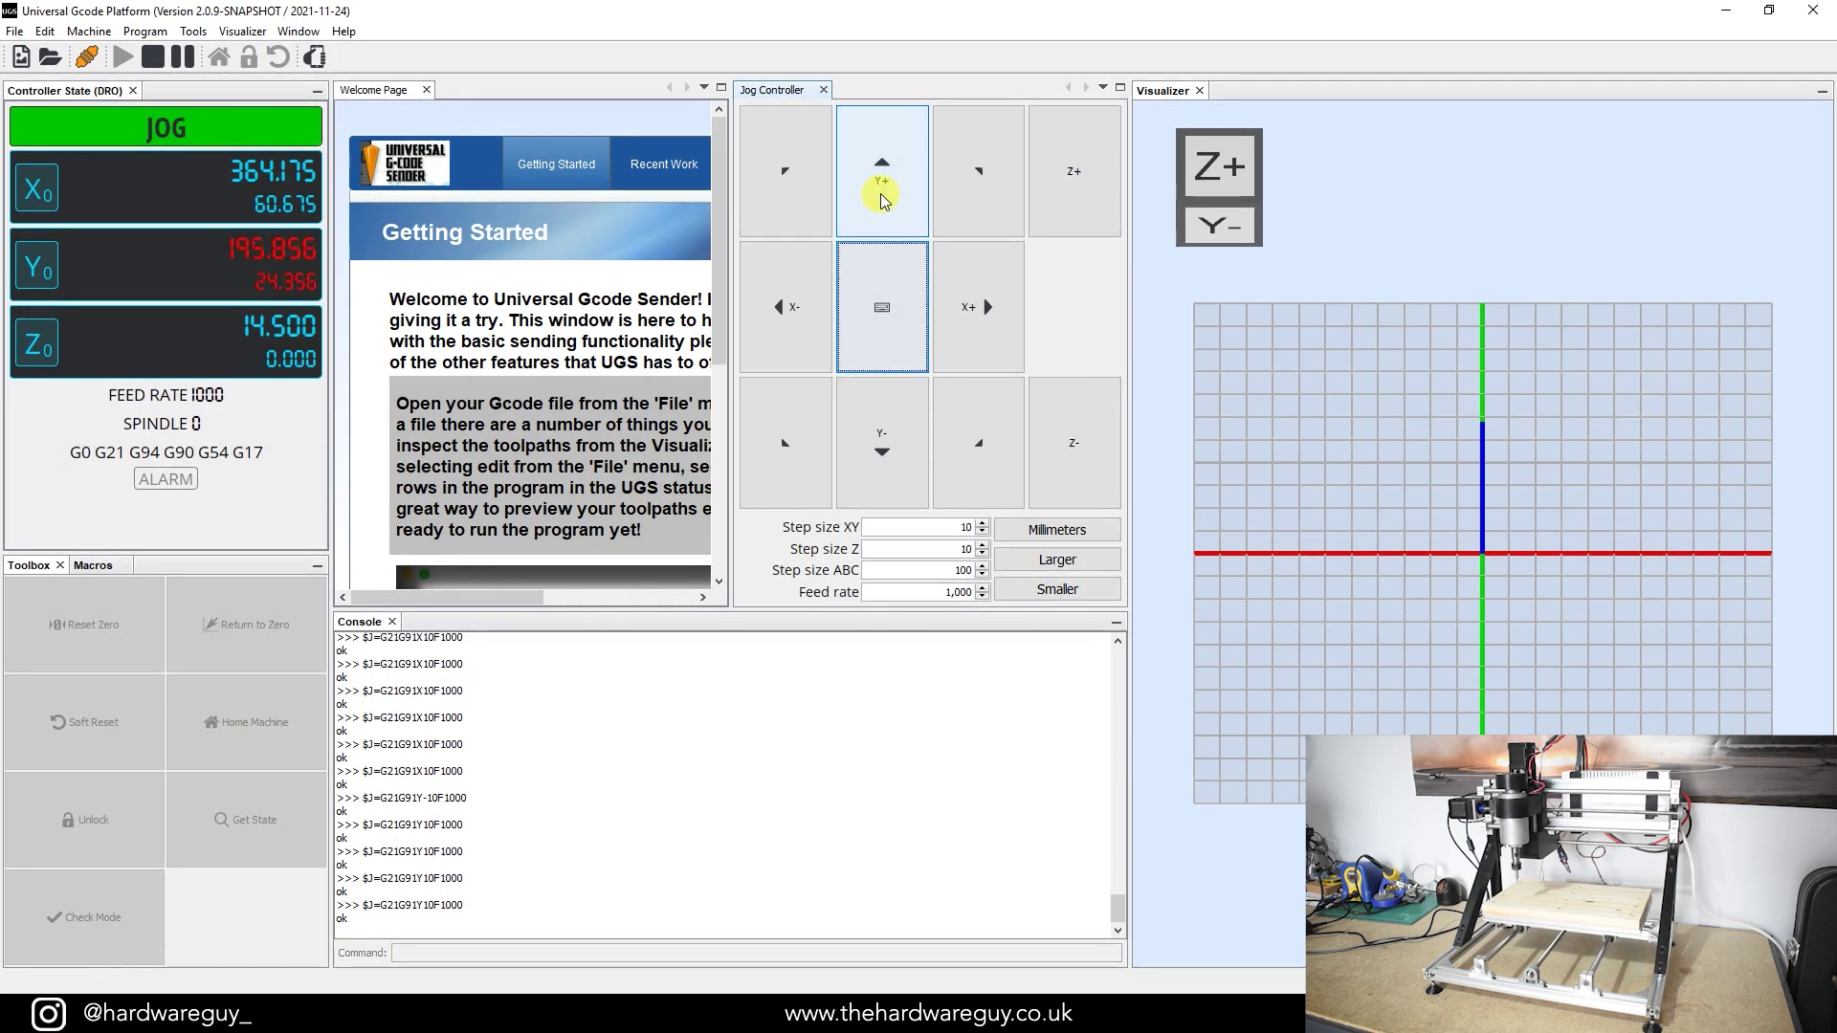
pyautogui.click(882, 199)
pyautogui.click(883, 200)
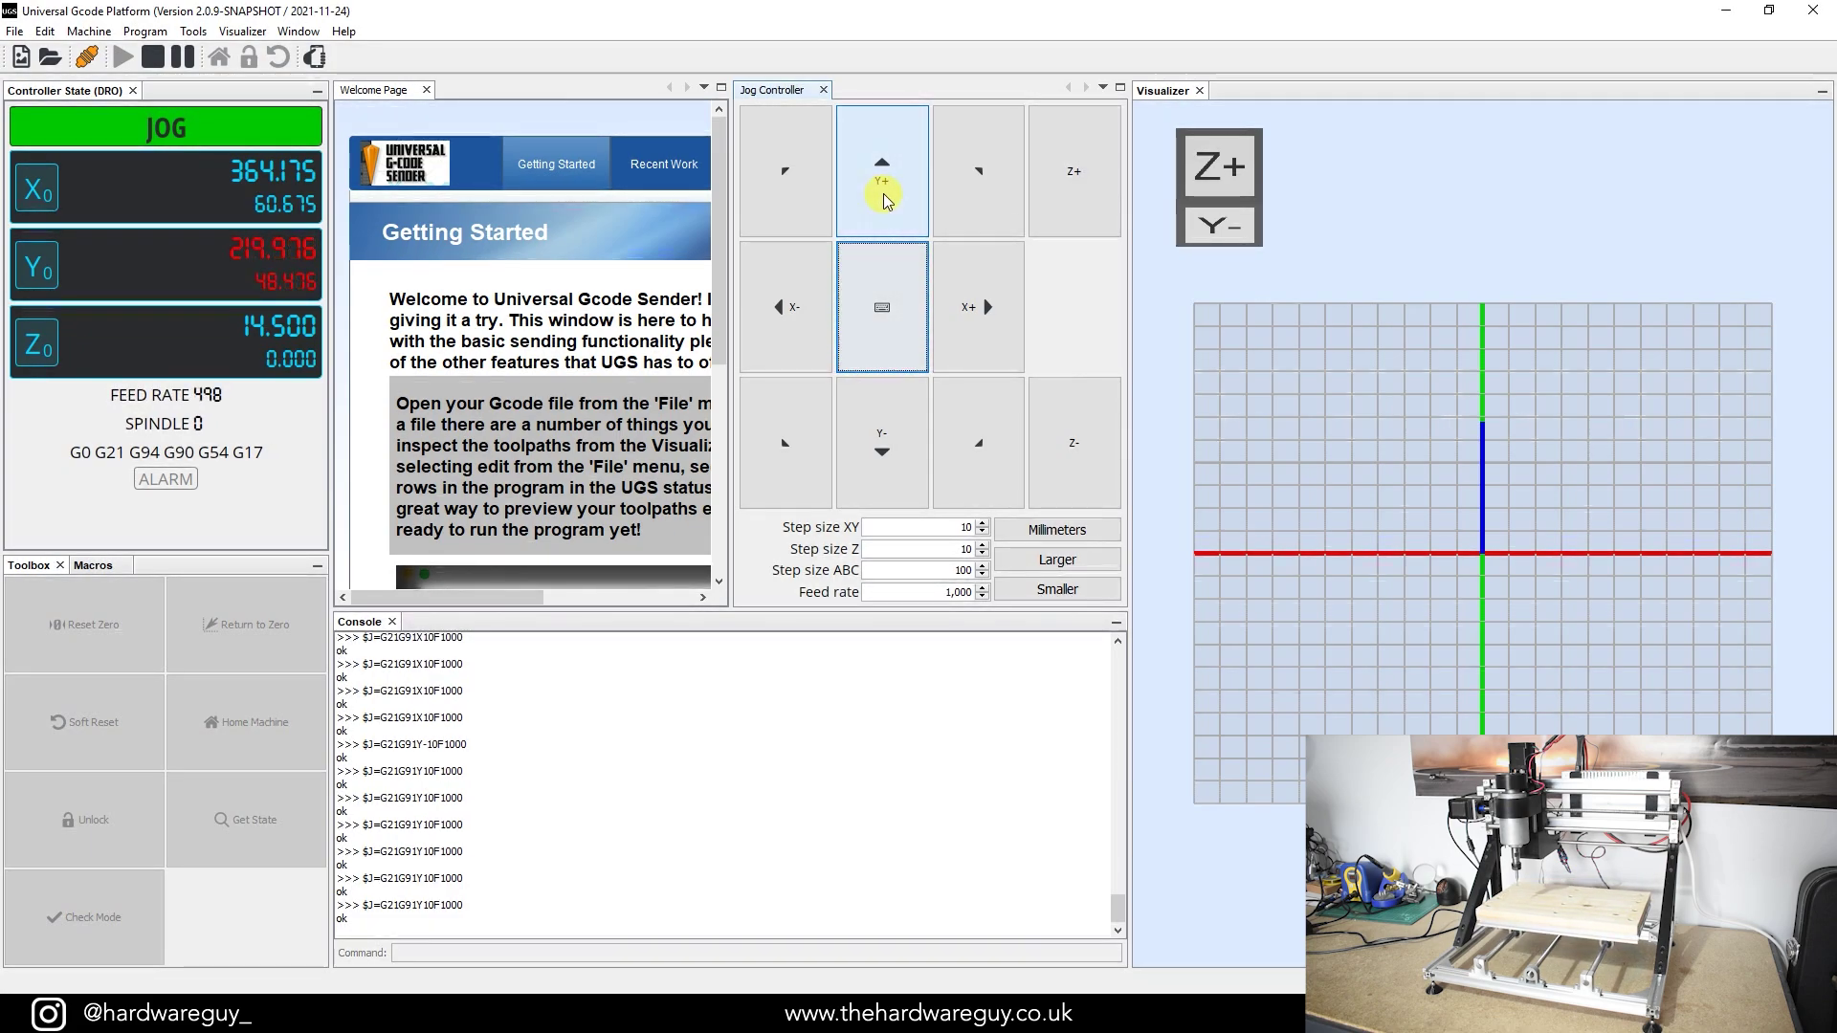
pyautogui.click(882, 197)
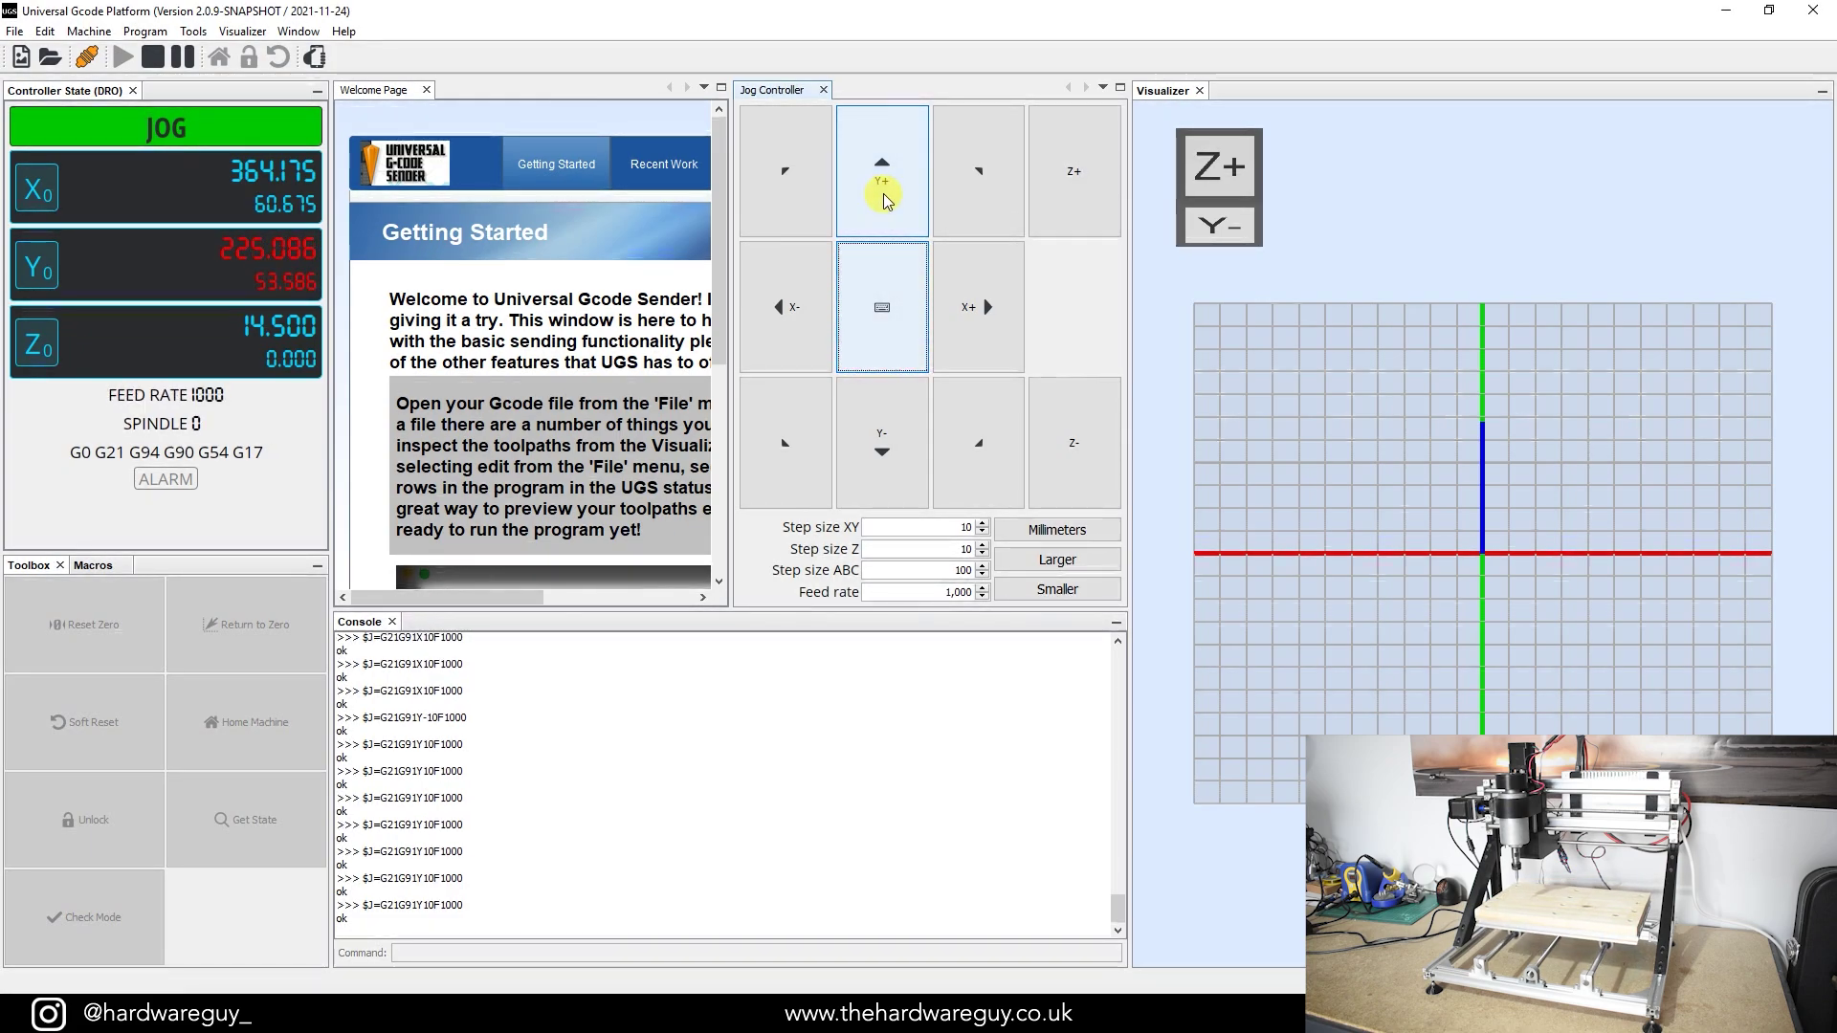
# Jog Z down 20 mm, then back up toward 14.5
pyautogui.click(1076, 427)
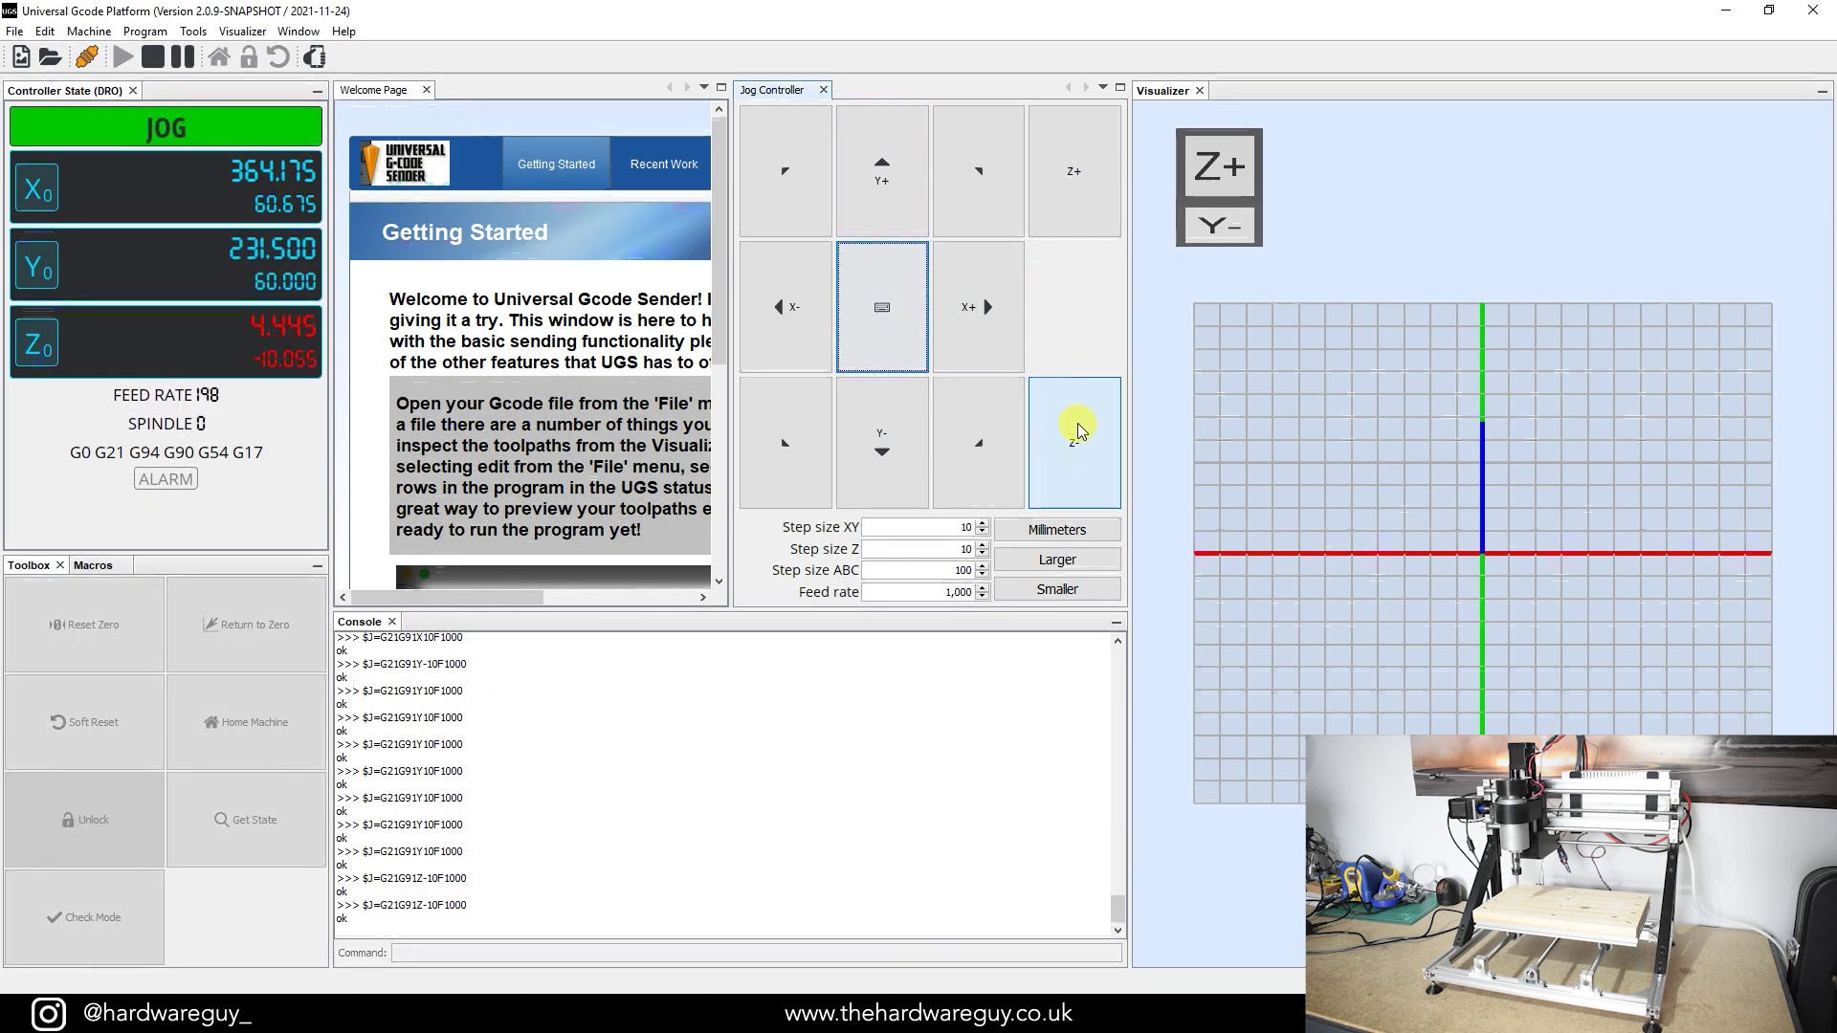
pyautogui.click(1078, 428)
pyautogui.click(1080, 191)
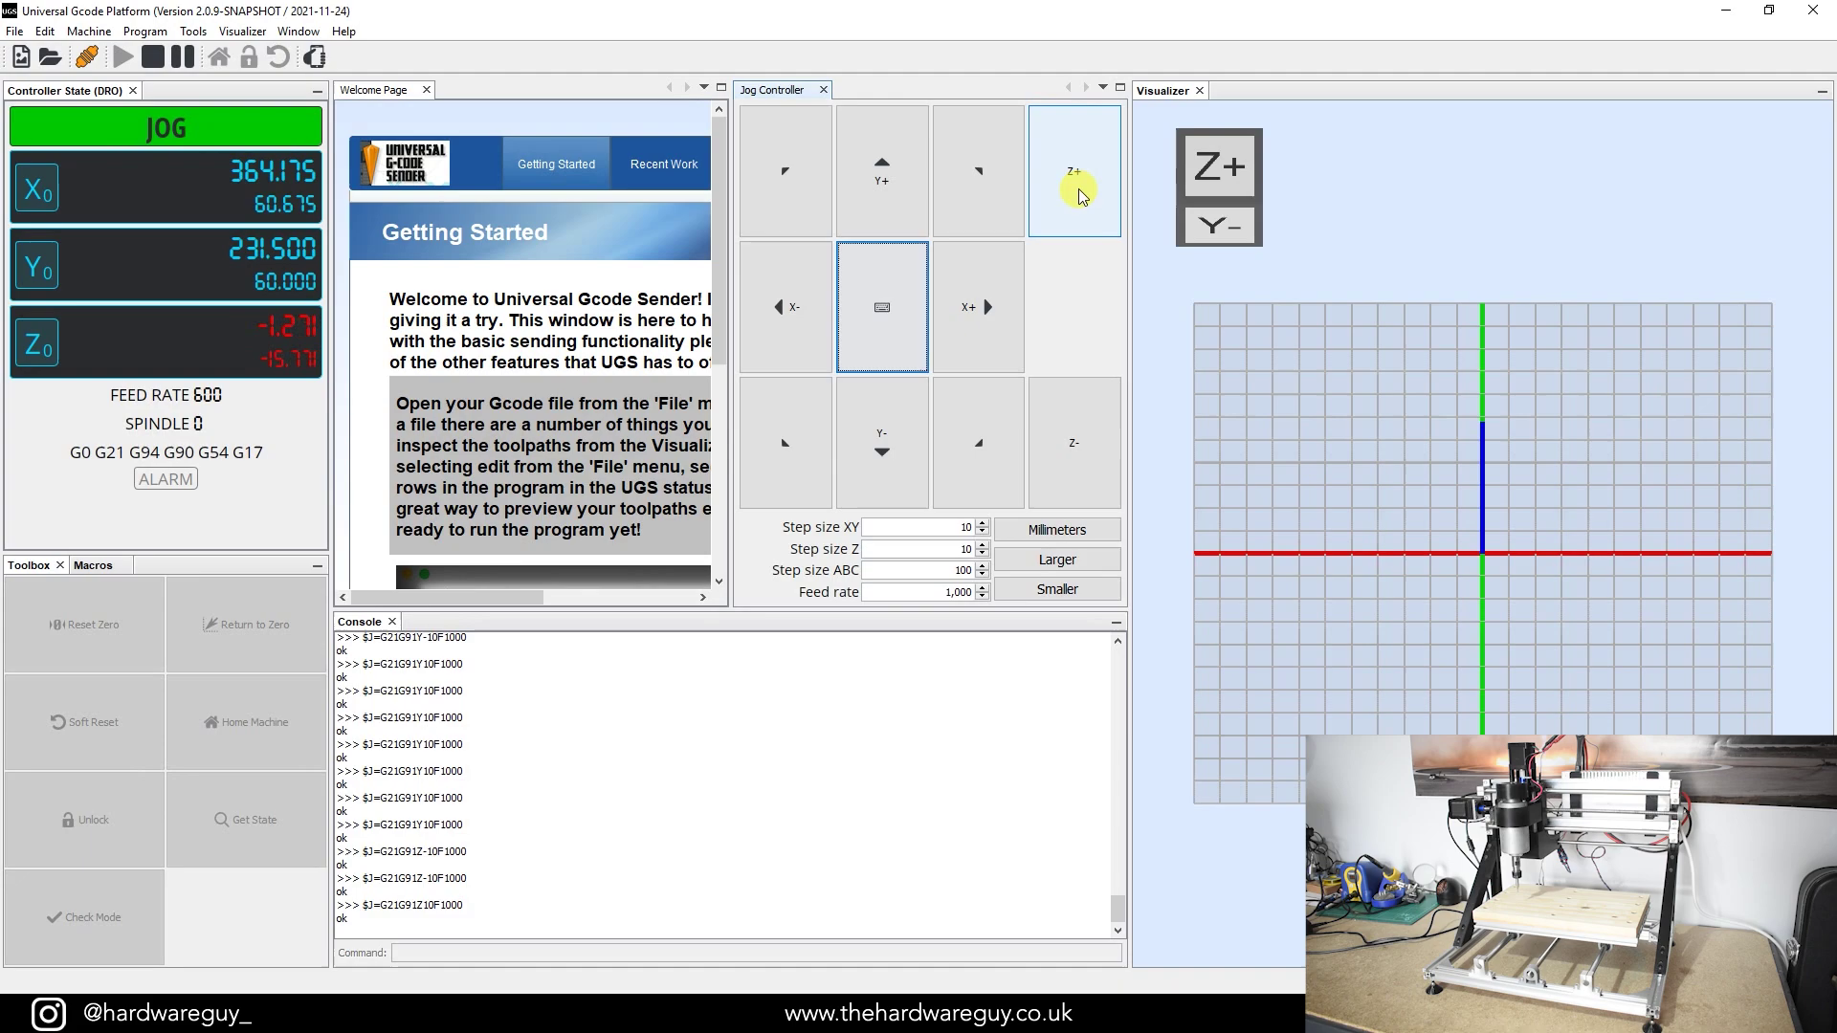
pyautogui.click(1078, 191)
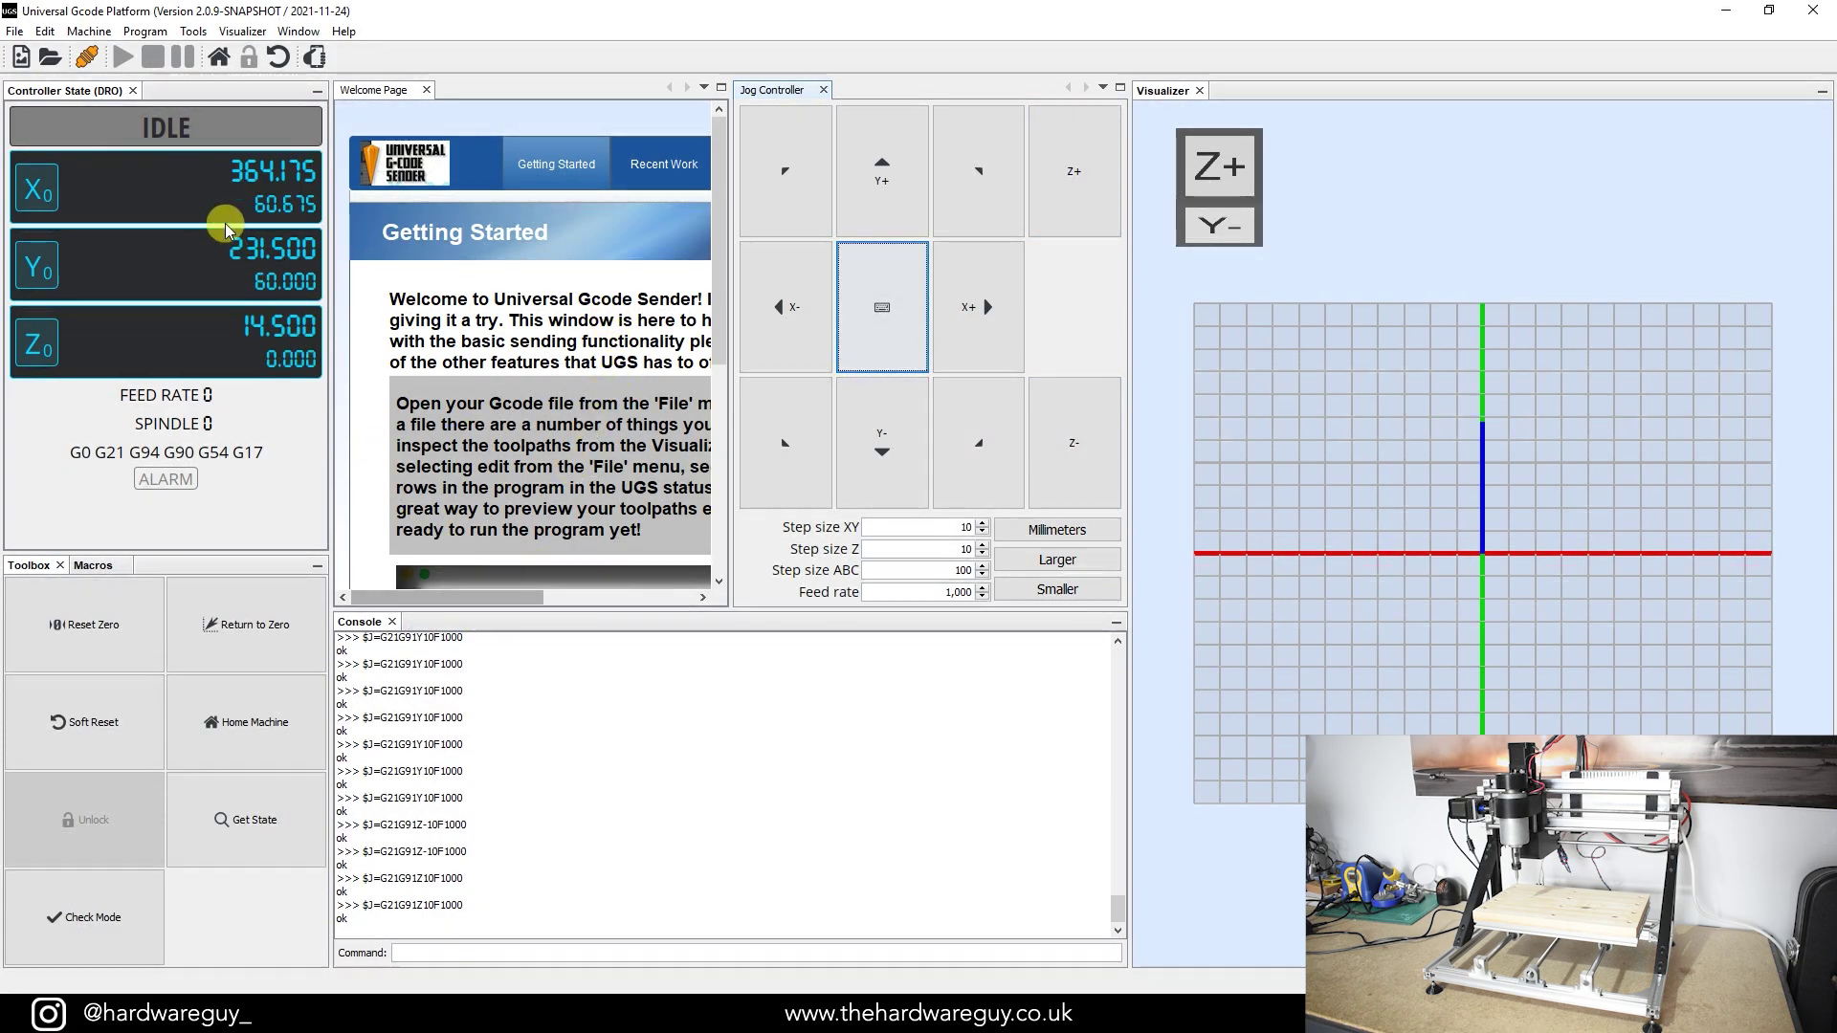
# Pick cap_head_holes.nc from the Spoil-board folder through File > Open
pyautogui.click(17, 34)
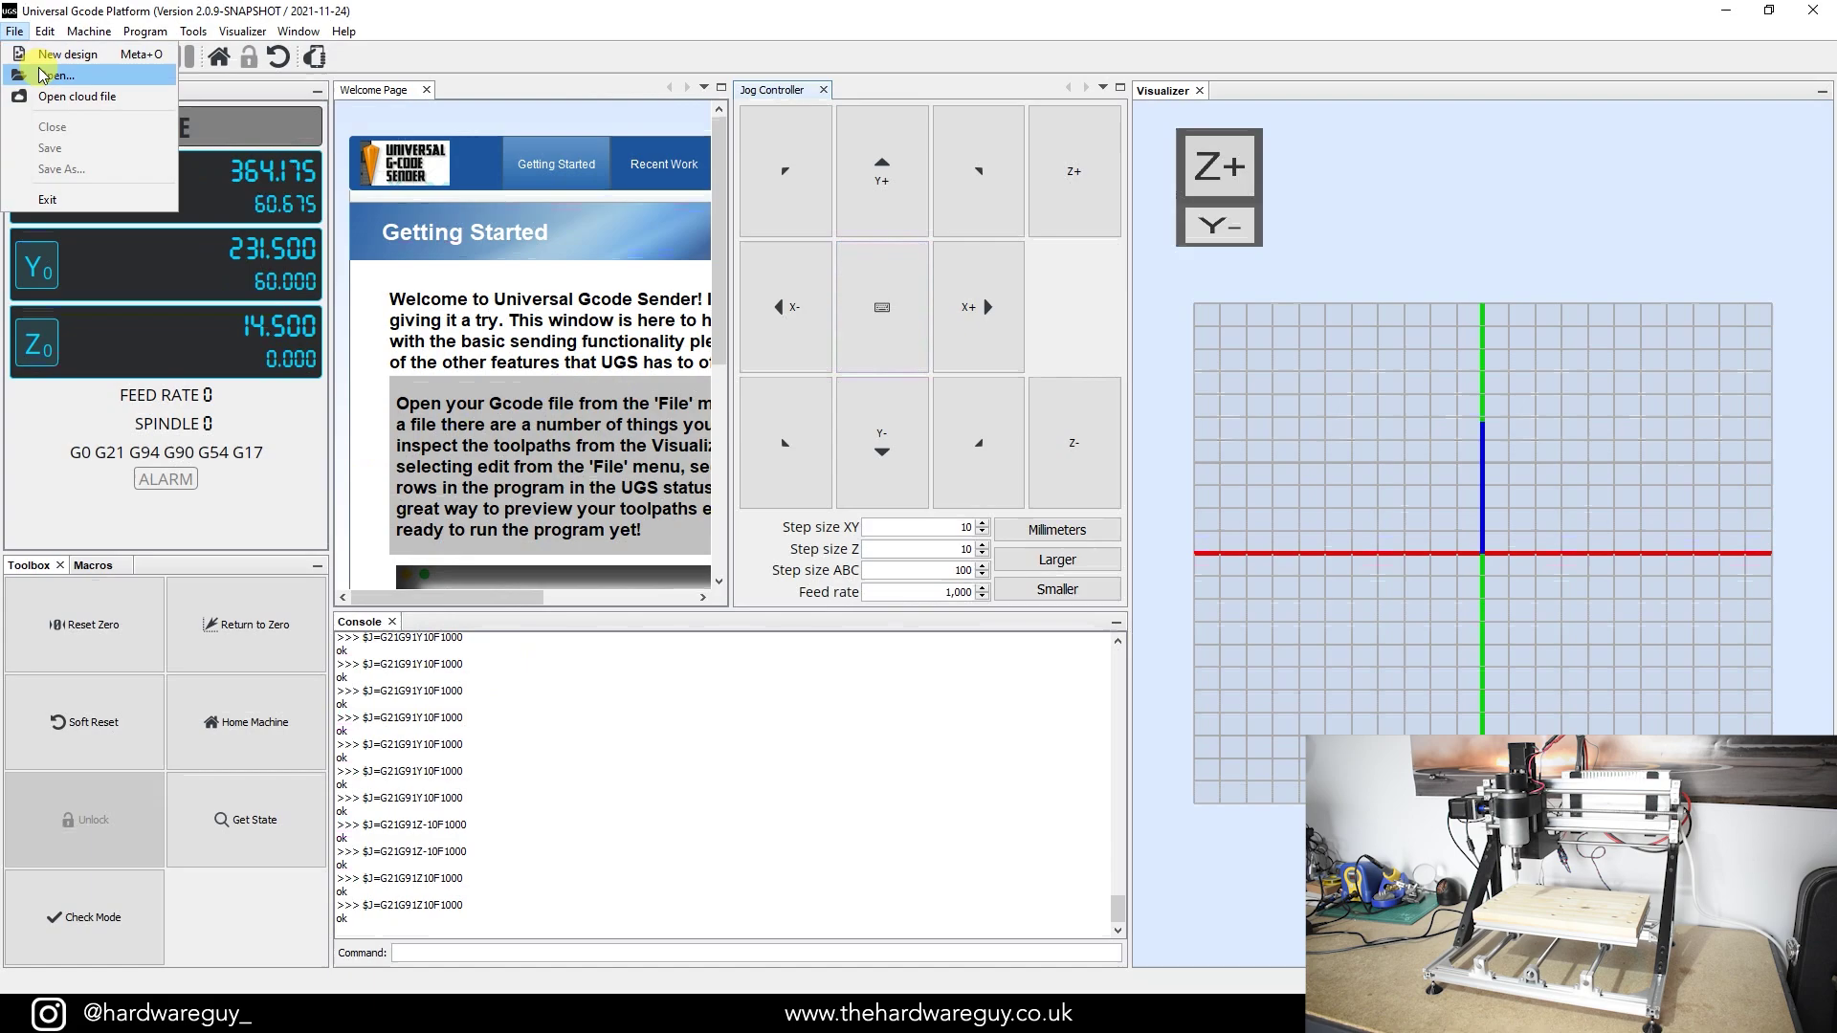
pyautogui.click(42, 76)
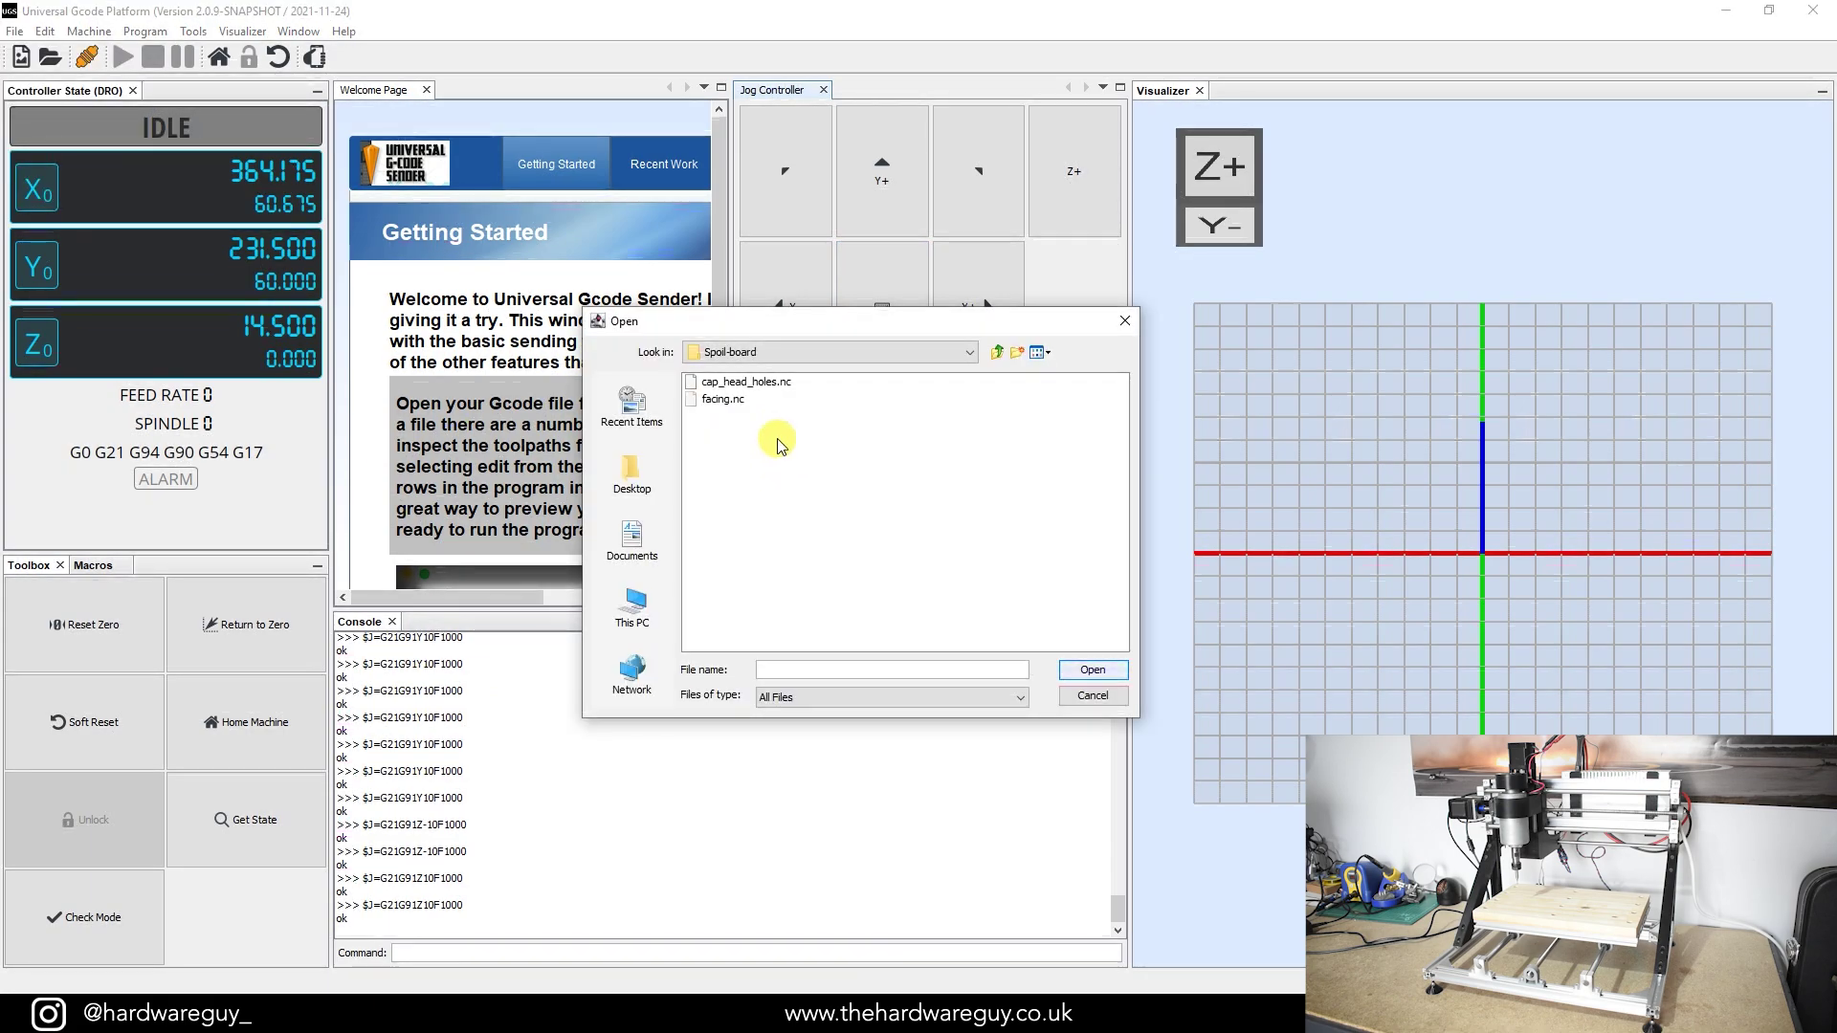
pyautogui.click(751, 381)
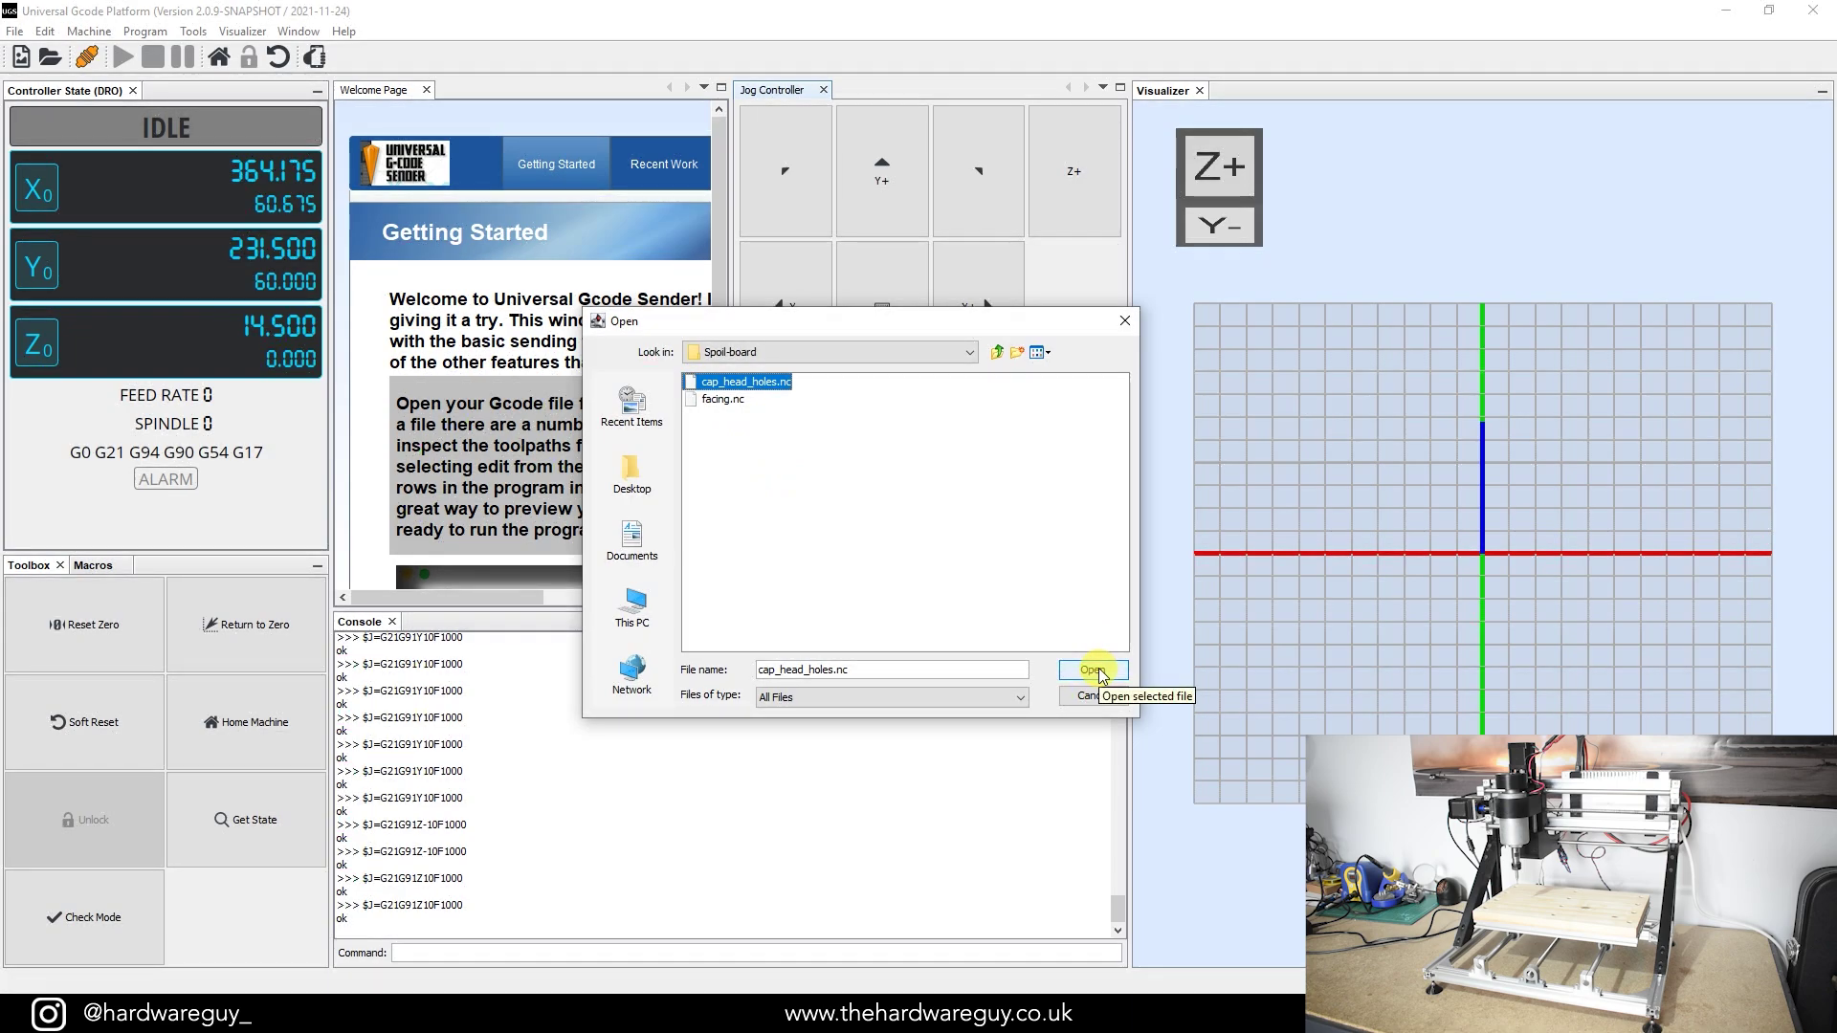
# Load cap_head_holes.nc, rearrange and inspect its G-code editor, then close the editor
pyautogui.click(1093, 670)
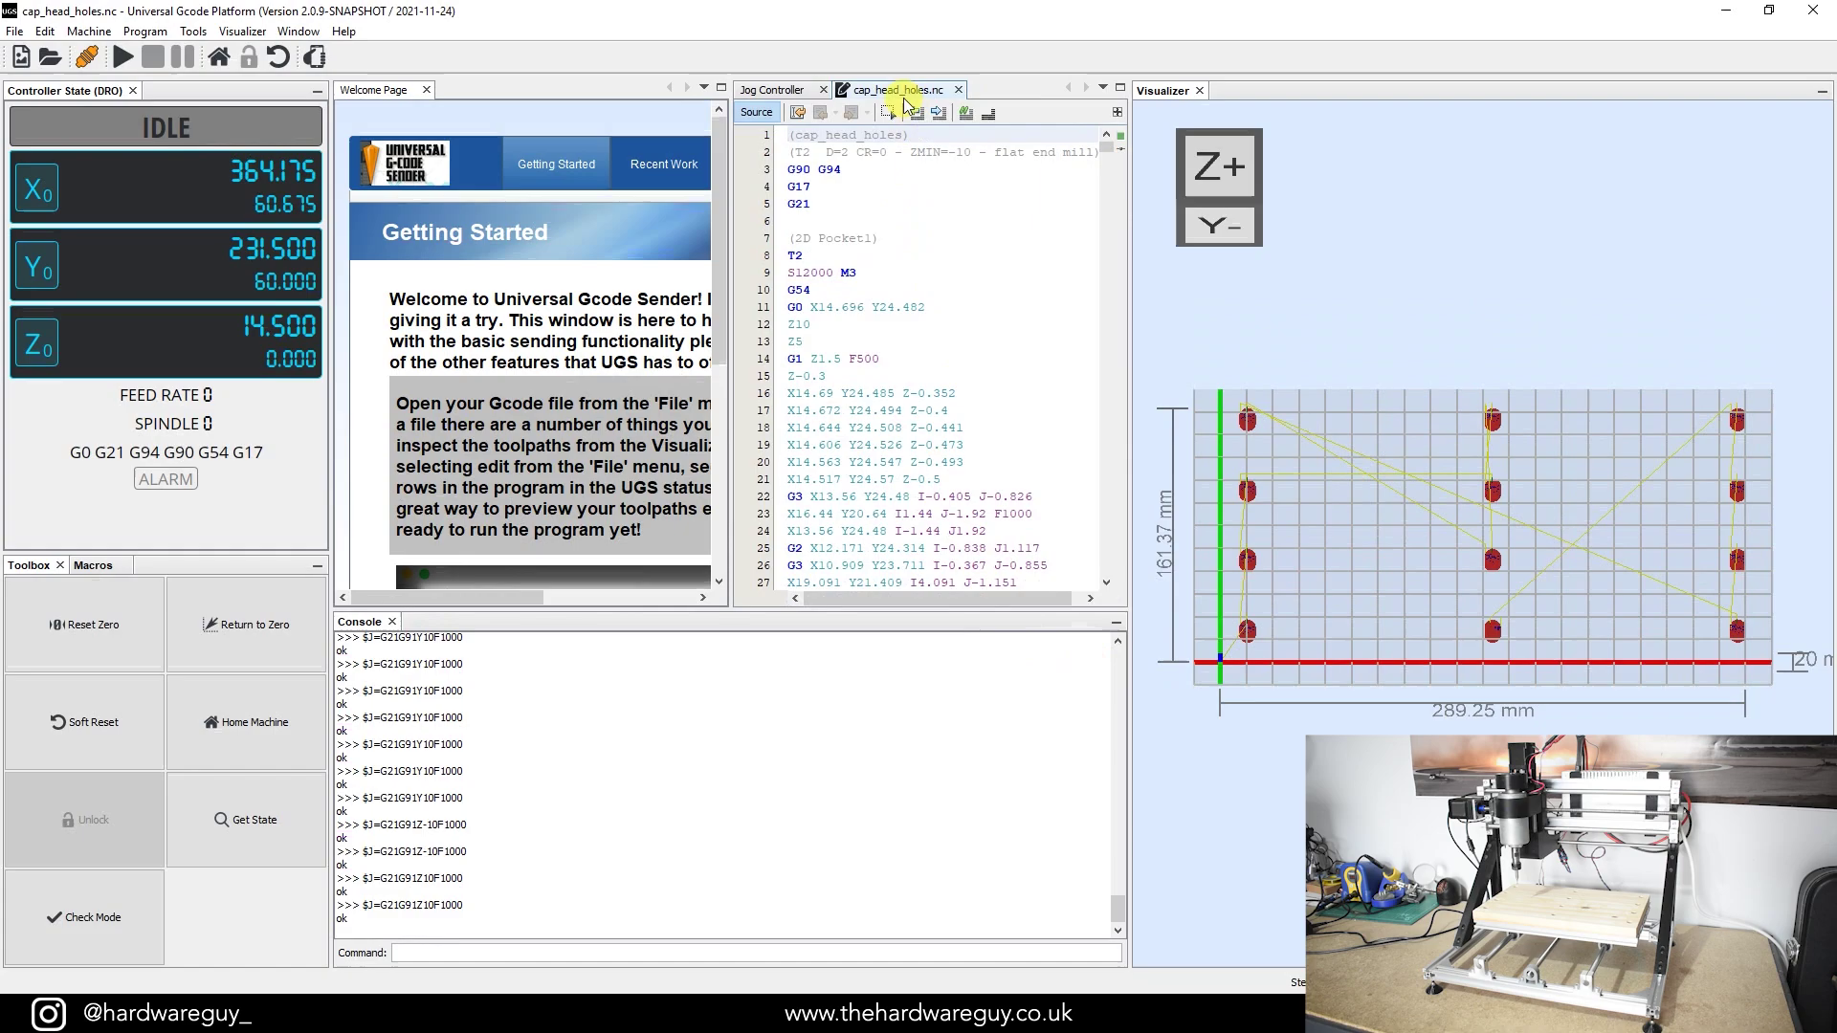
pyautogui.moveTo(874, 92); pyautogui.dragTo(524, 88)
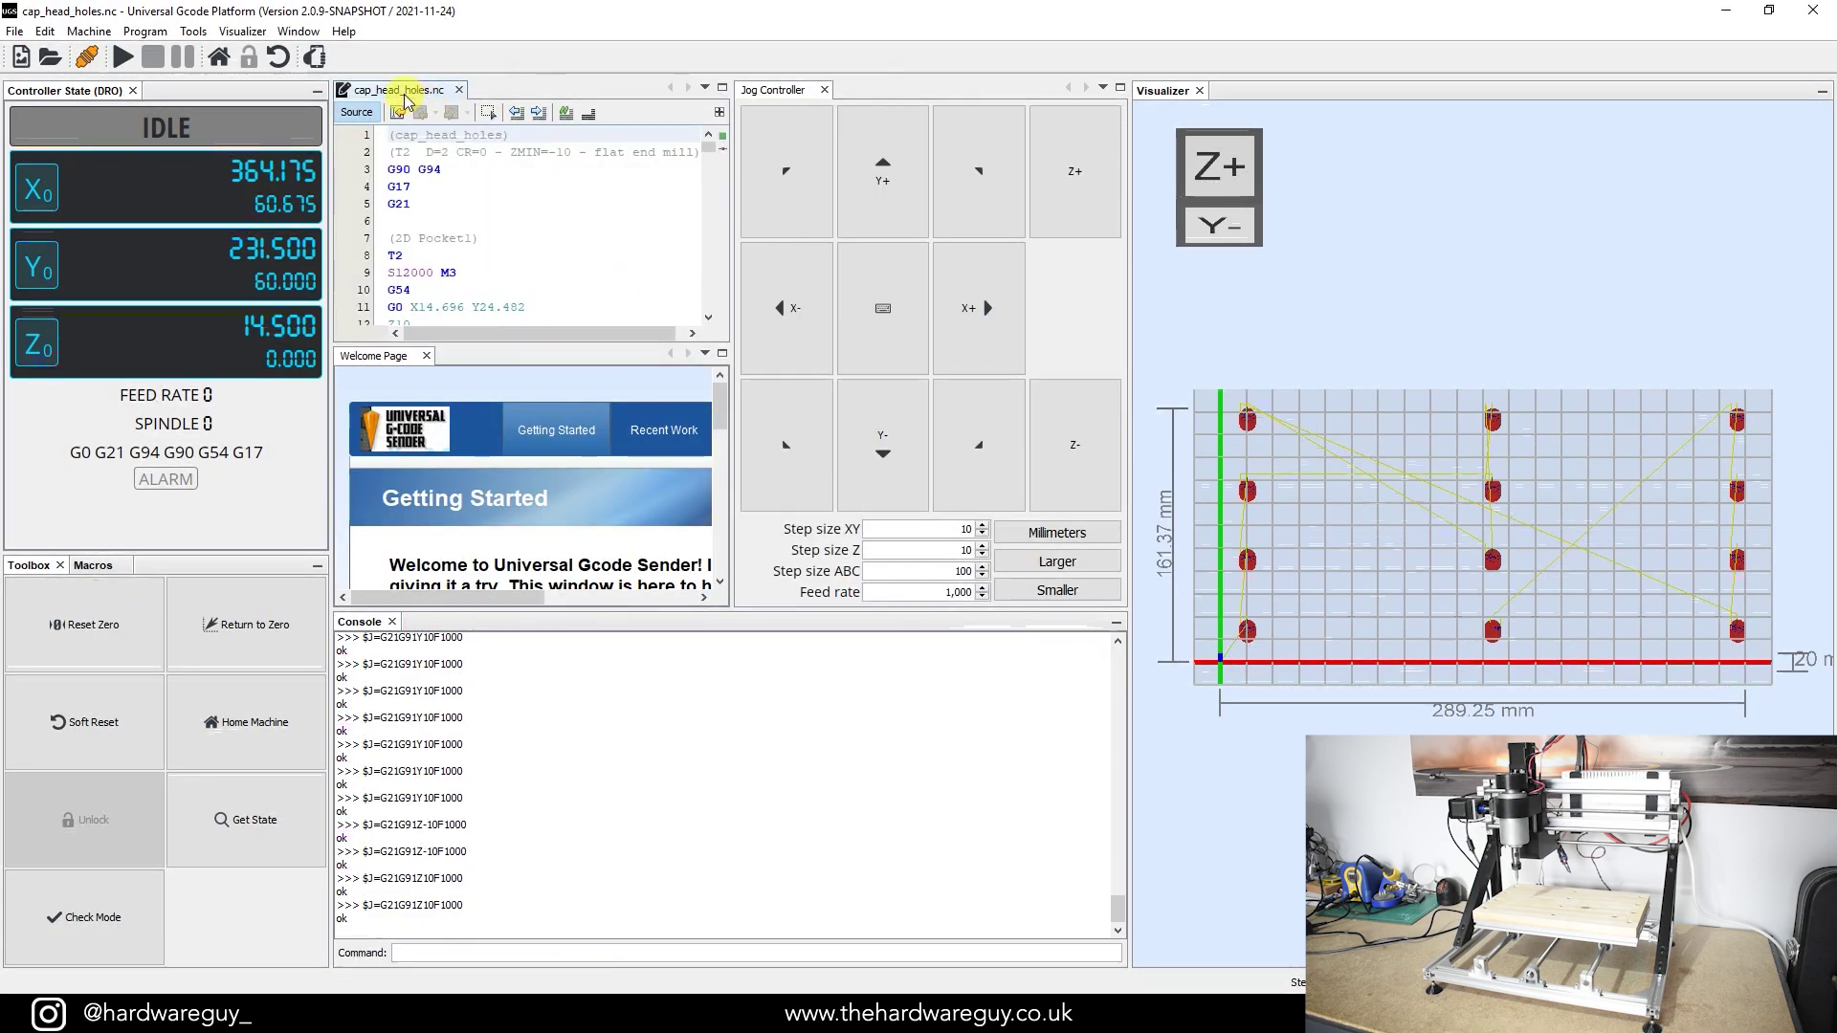
pyautogui.moveTo(407, 90); pyautogui.dragTo(402, 358)
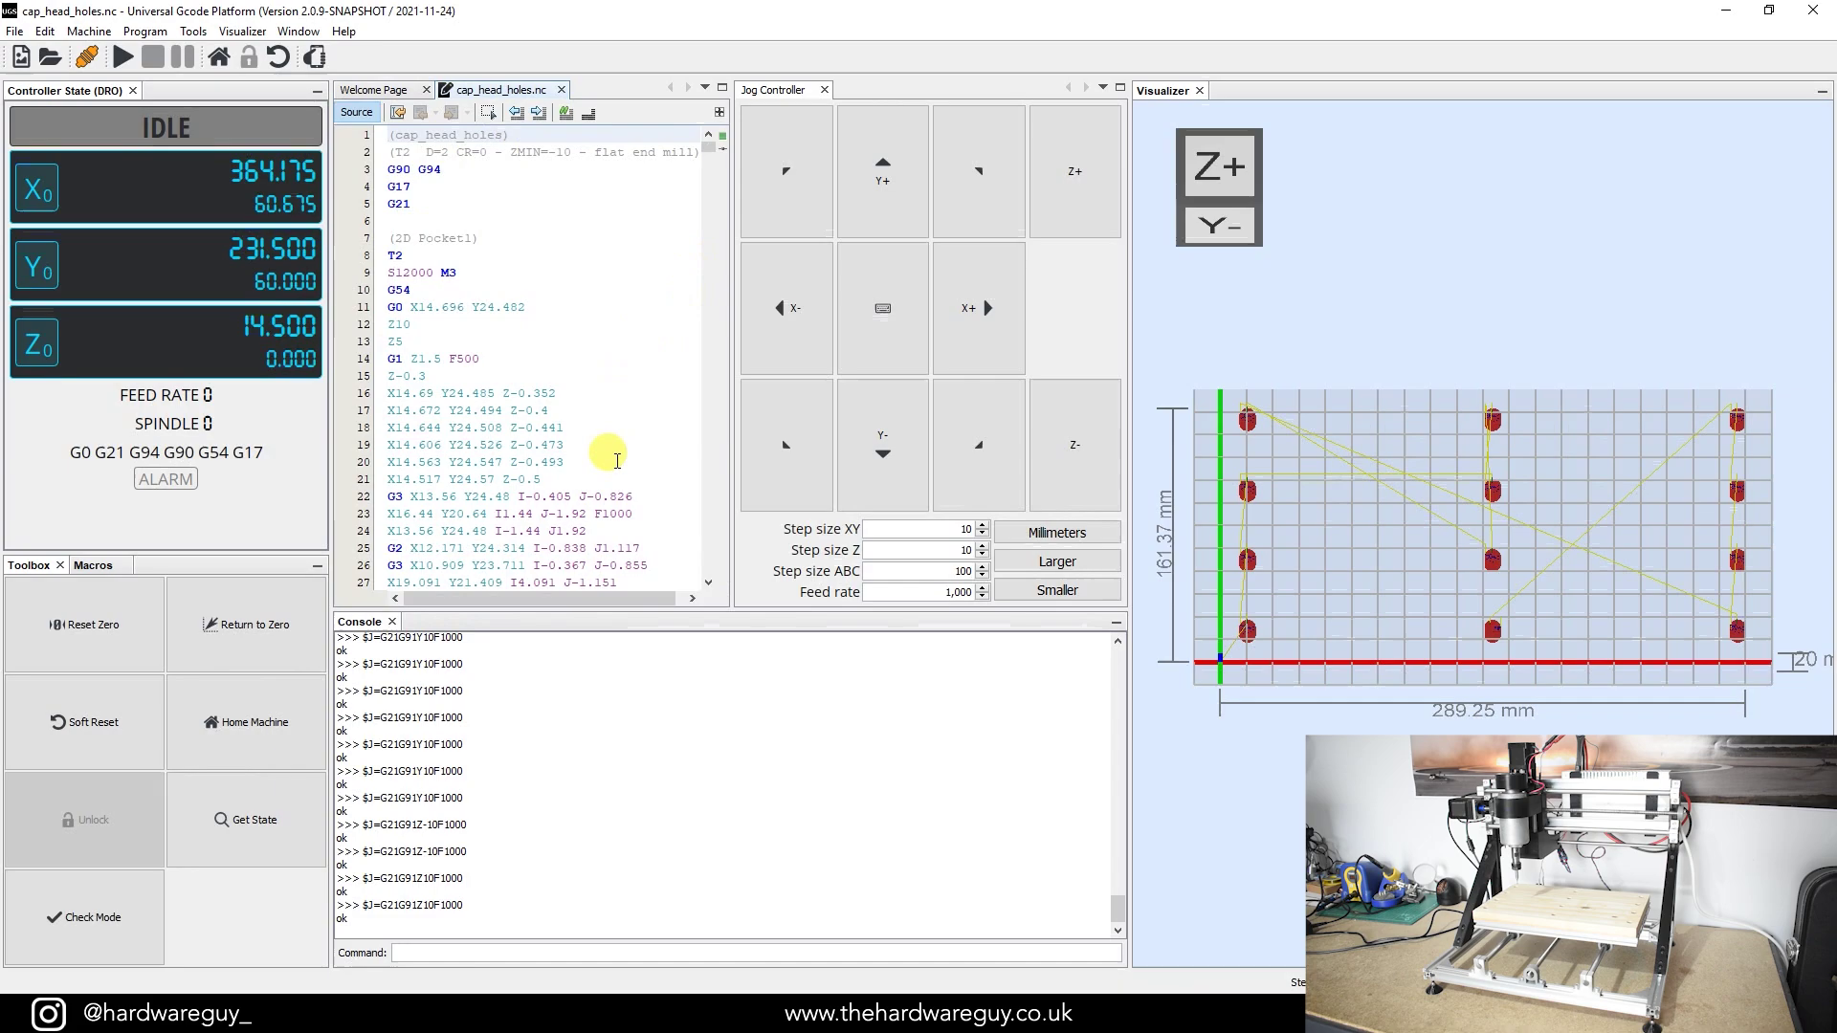
pyautogui.moveTo(617, 462); pyautogui.dragTo(484, 262)
pyautogui.click(537, 289)
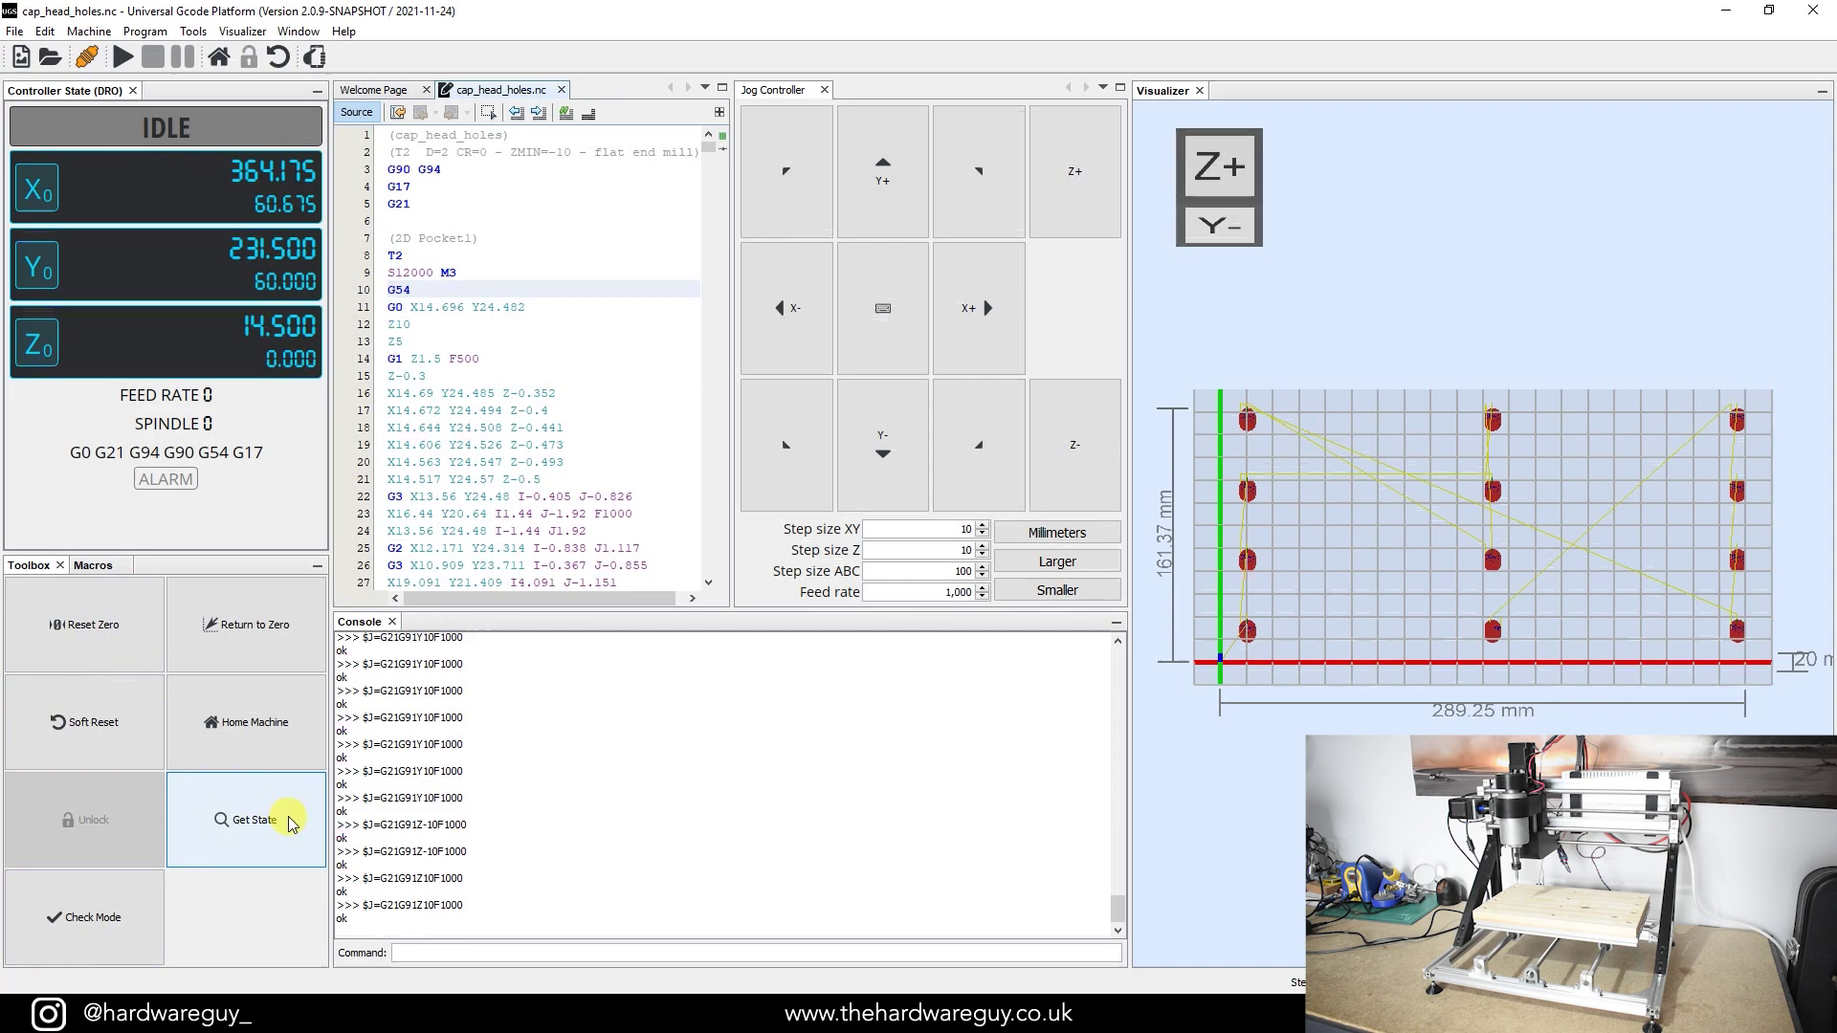
pyautogui.hotkey('ctrl', 'w')
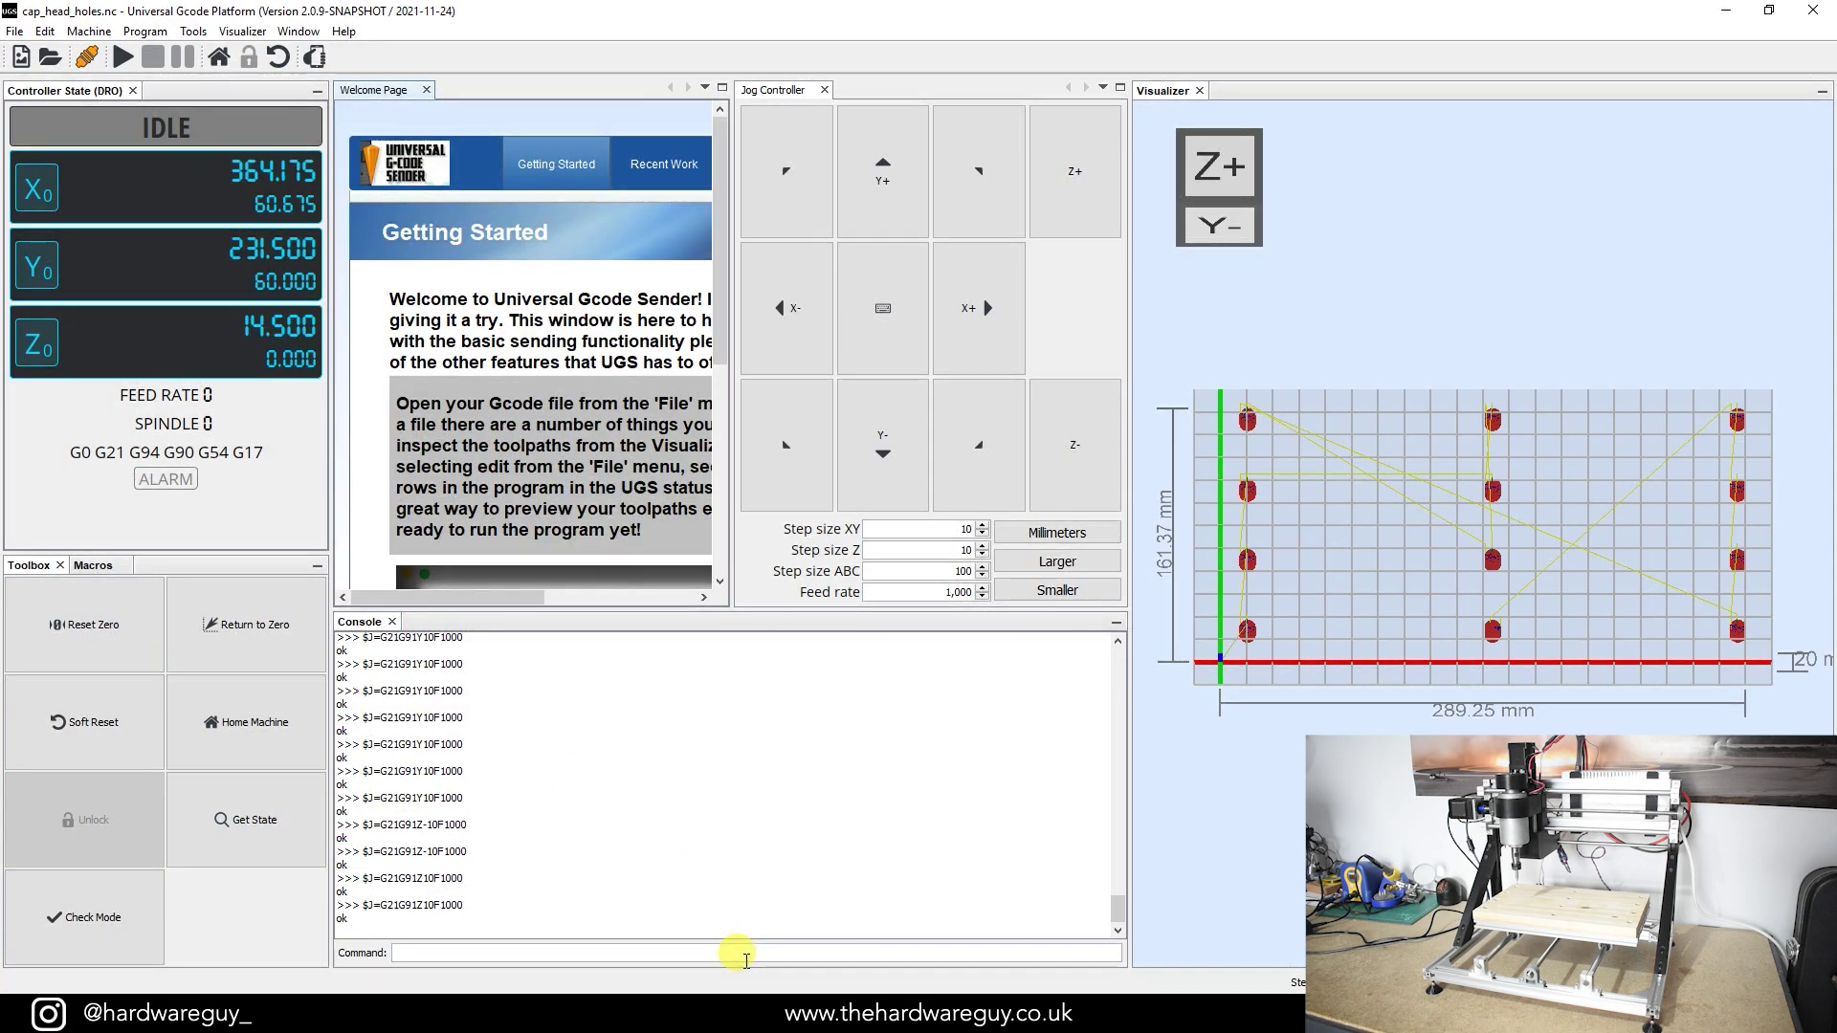
# Launch Machine > Setup wizard and advance through import settings to Motor wiring
pyautogui.click(89, 31)
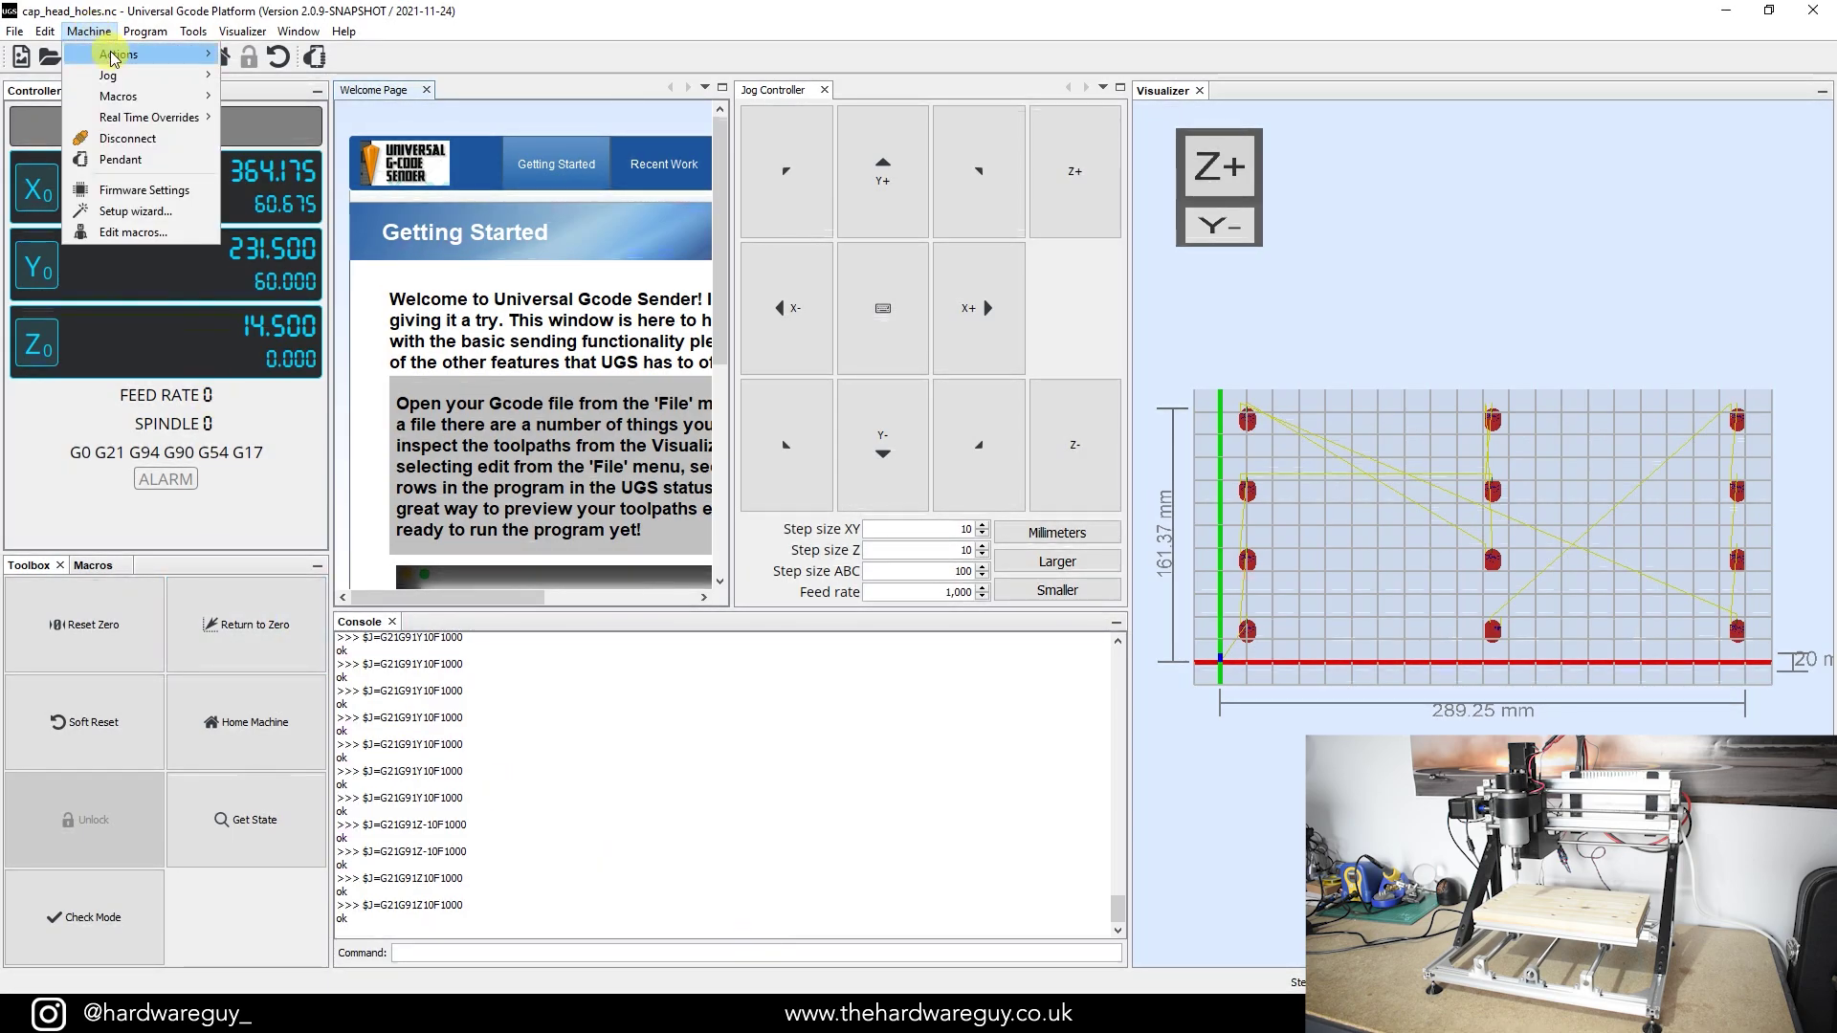
pyautogui.click(151, 209)
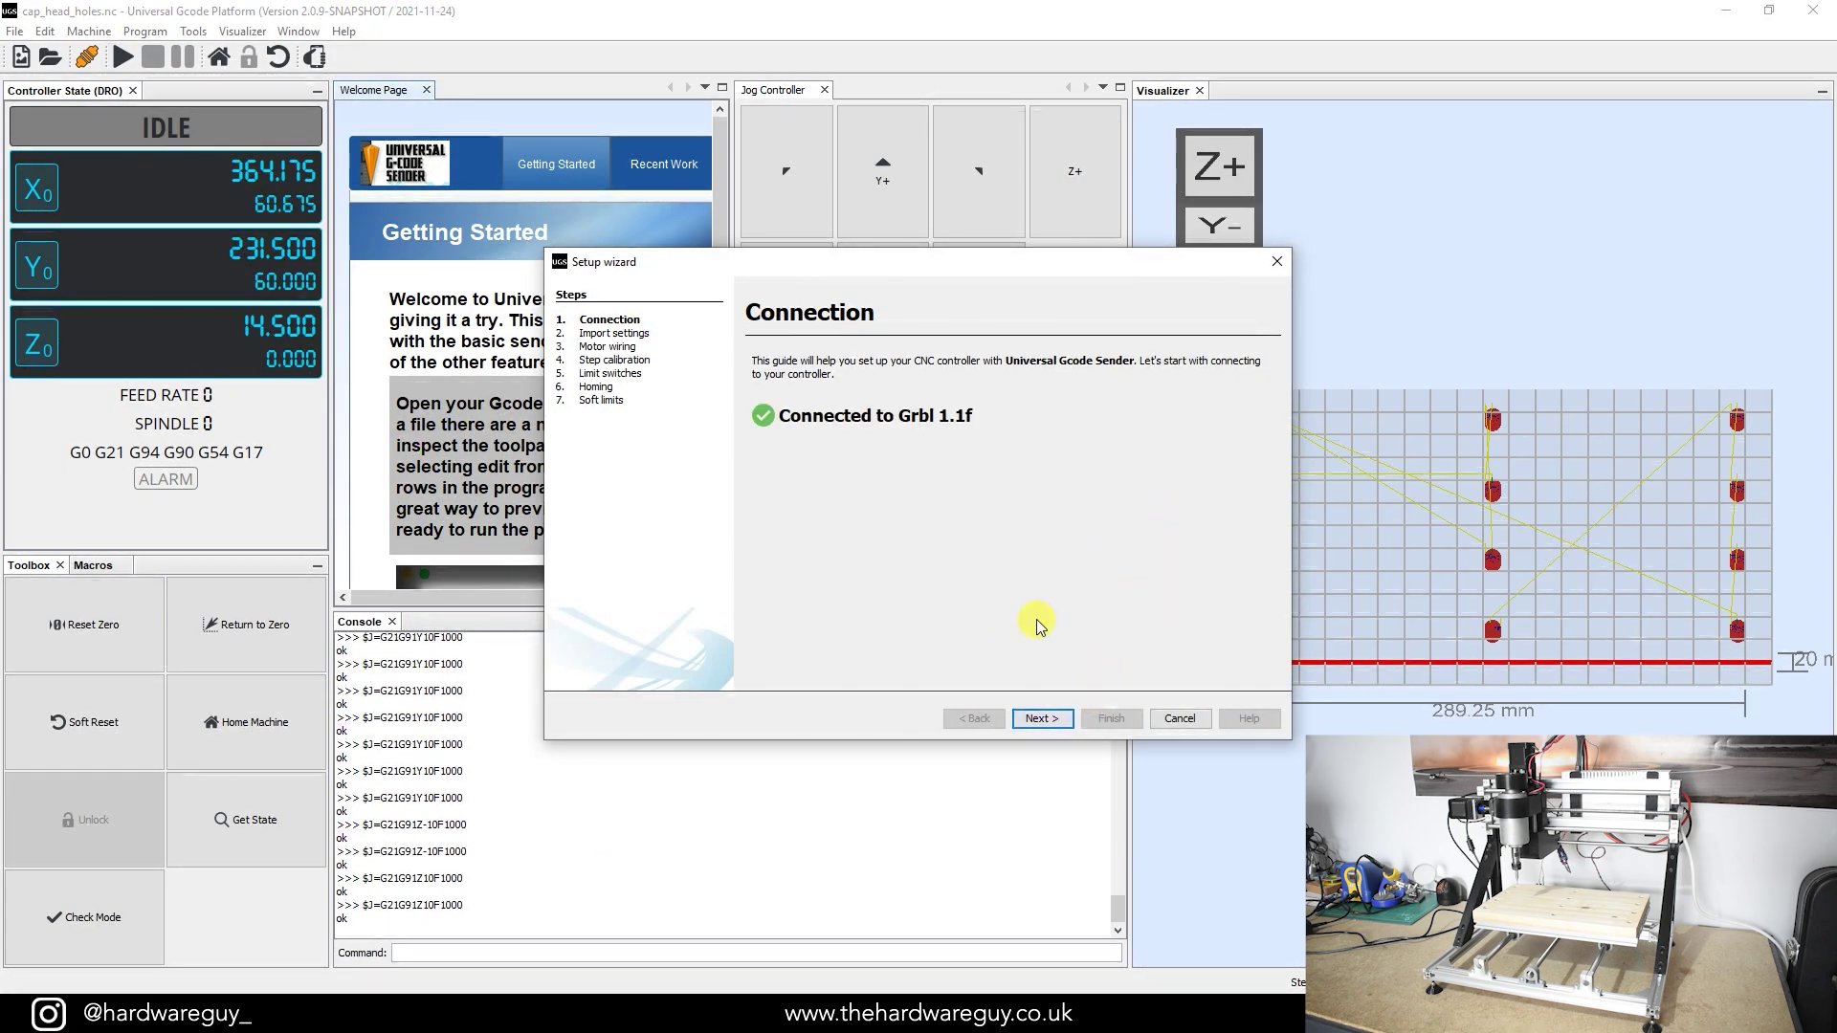
pyautogui.click(1060, 721)
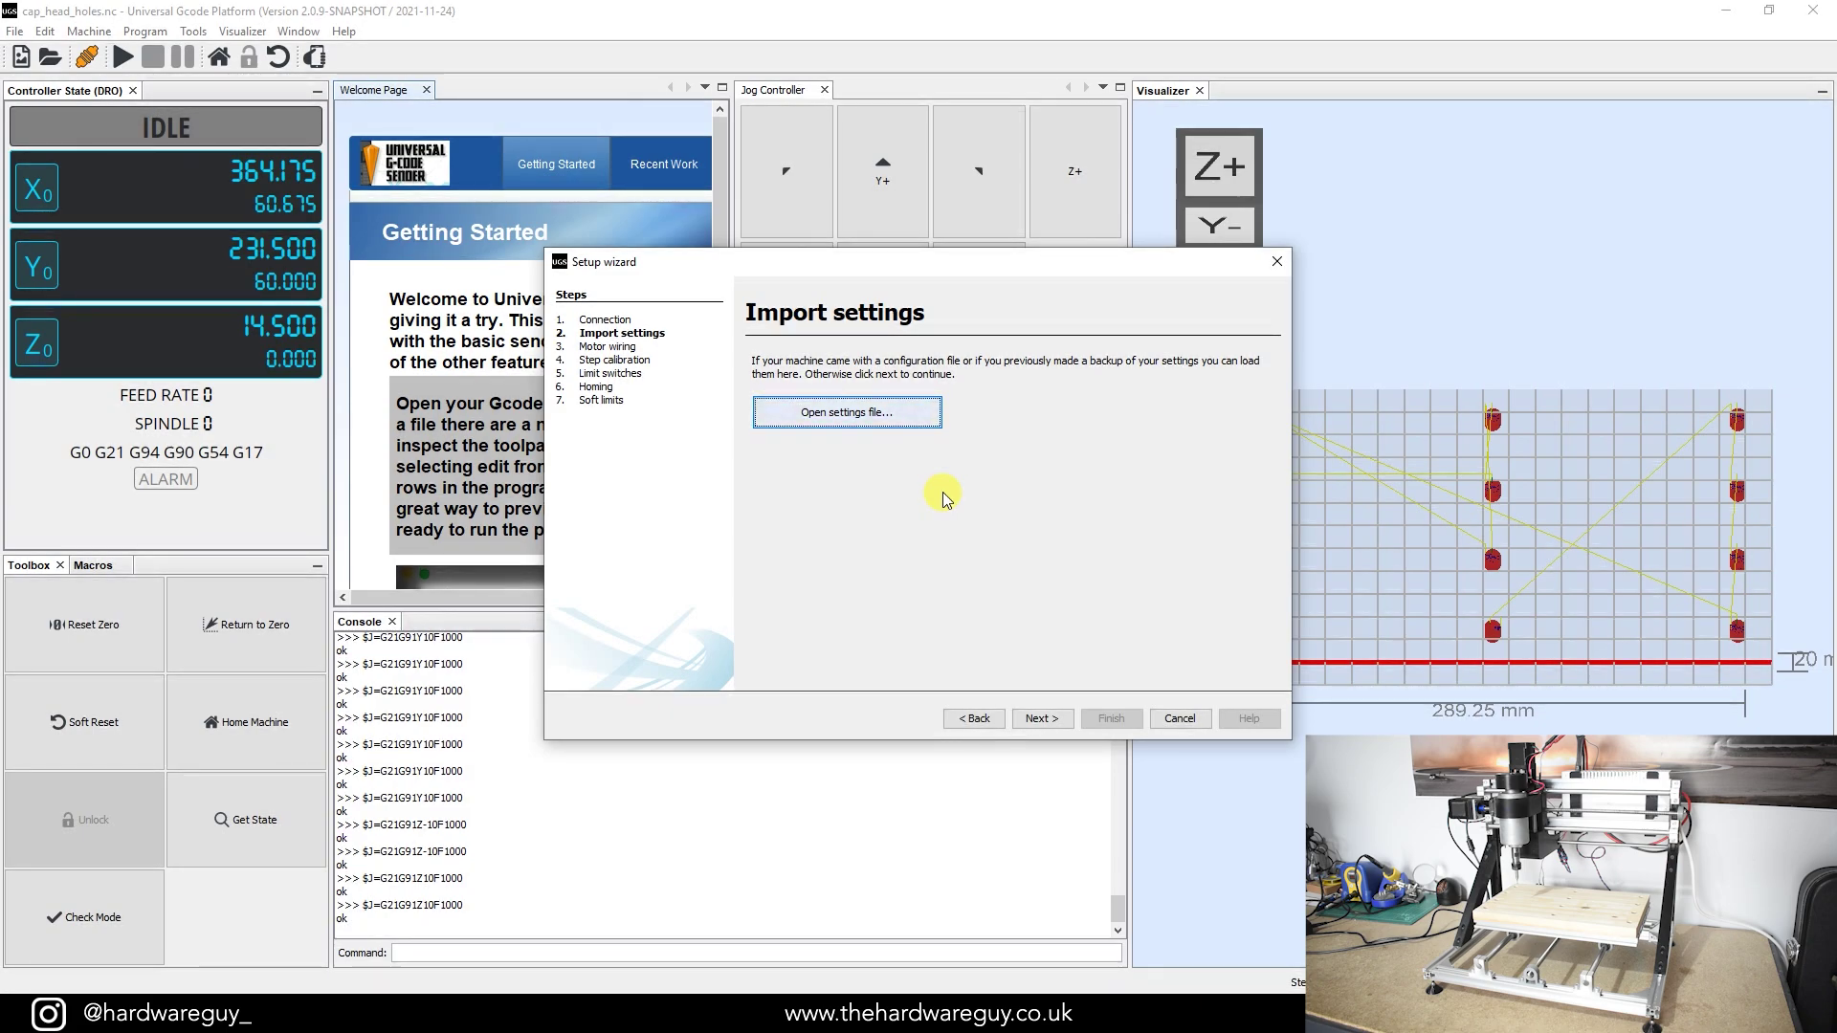
pyautogui.click(1044, 719)
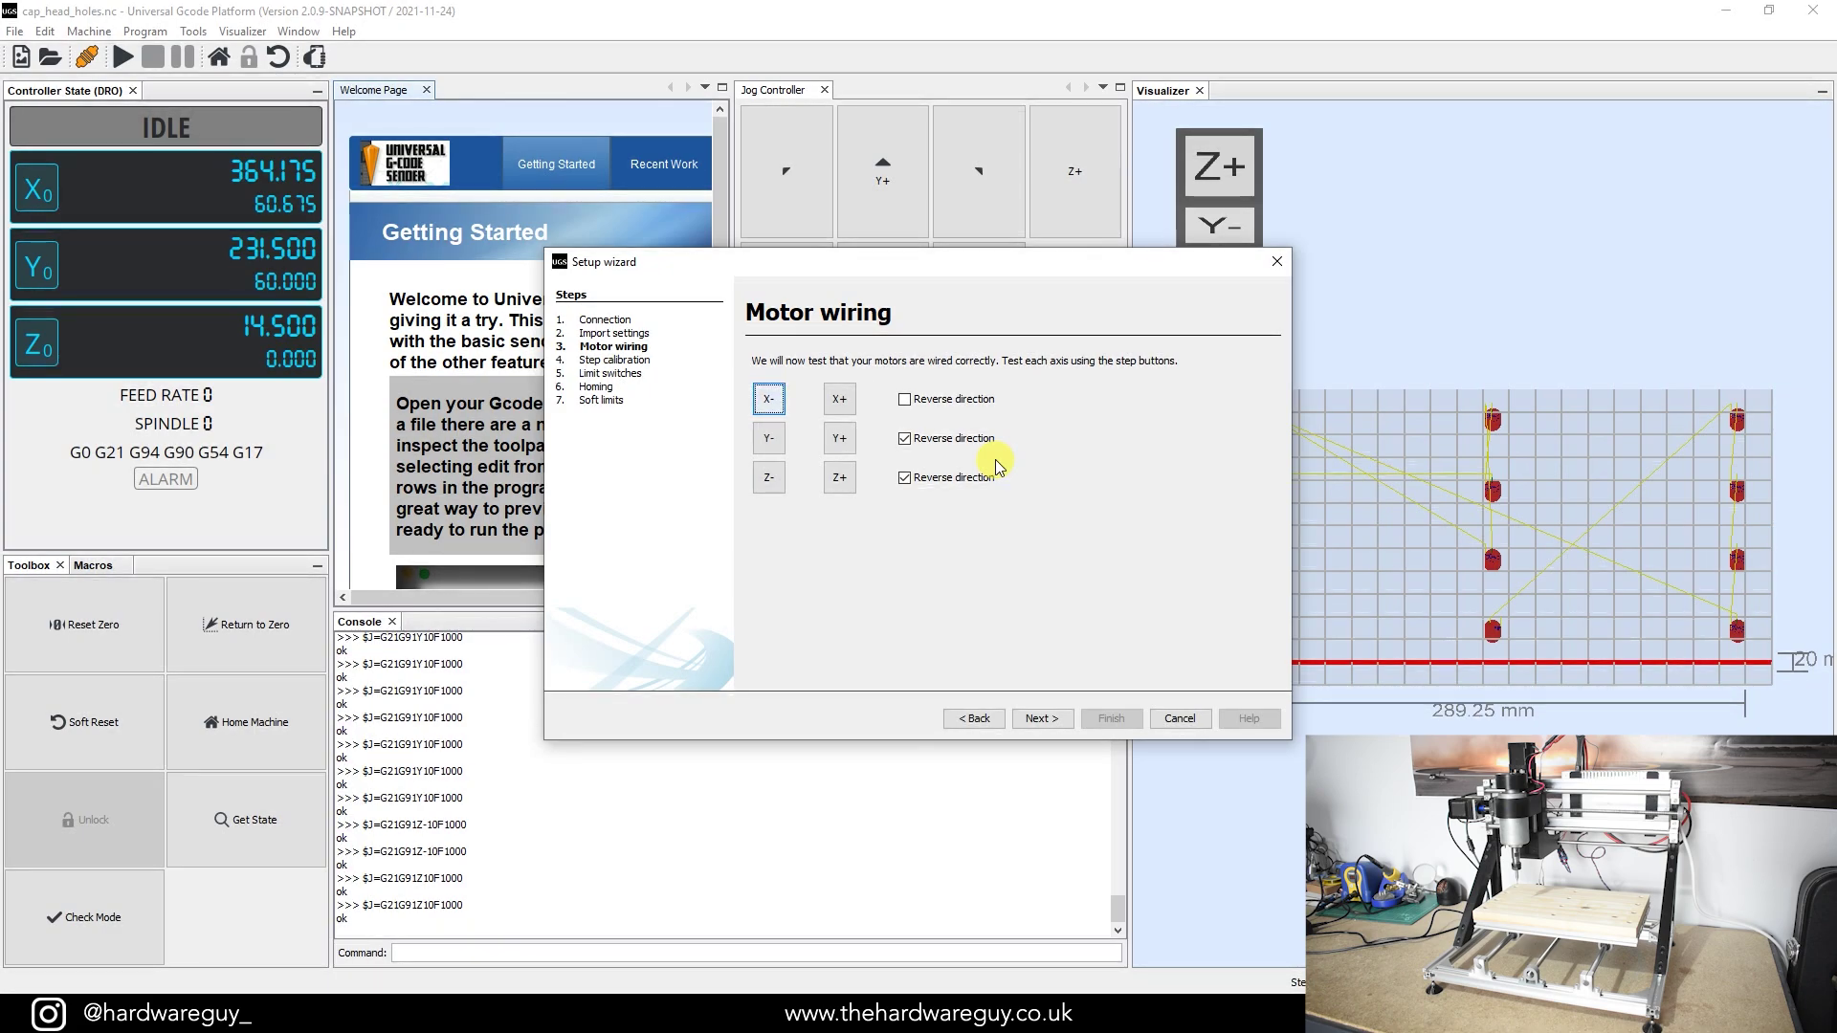
# Test-jog X in the positive direction, then advance to Step calibration
pyautogui.doubleClick(847, 407)
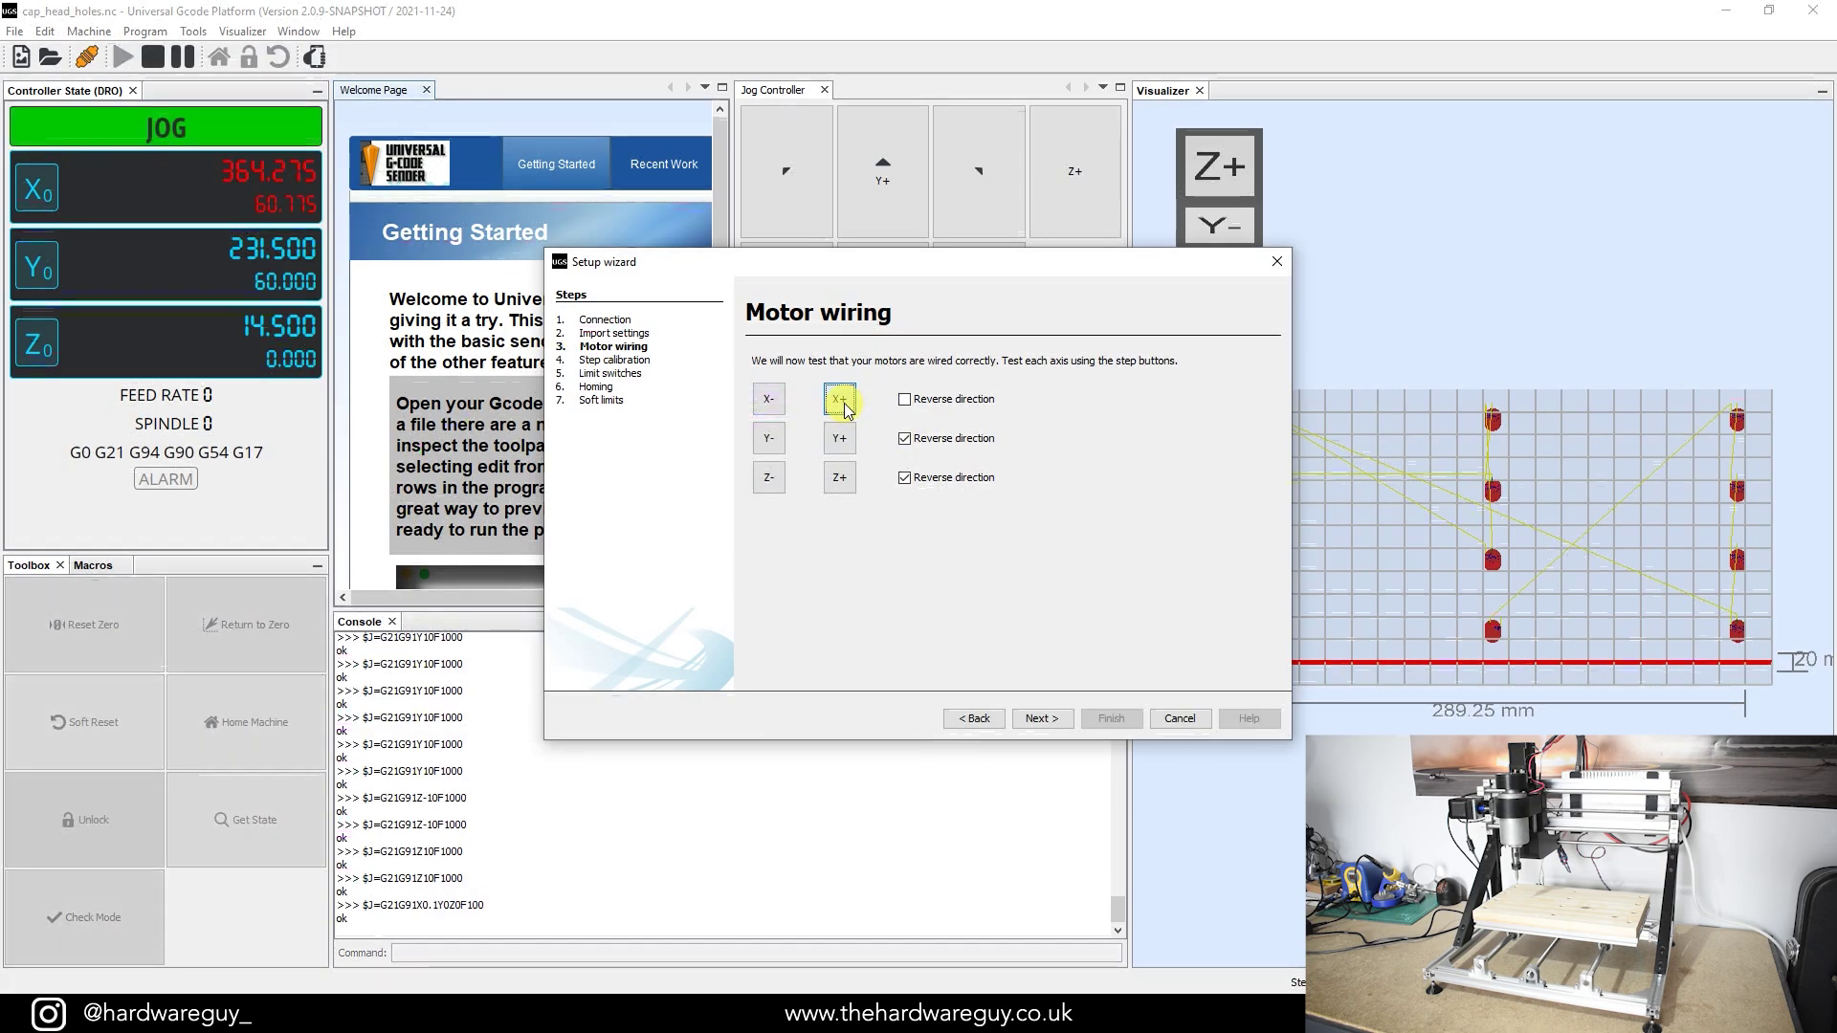
pyautogui.doubleClick(847, 407)
pyautogui.doubleClick(846, 407)
pyautogui.doubleClick(846, 407)
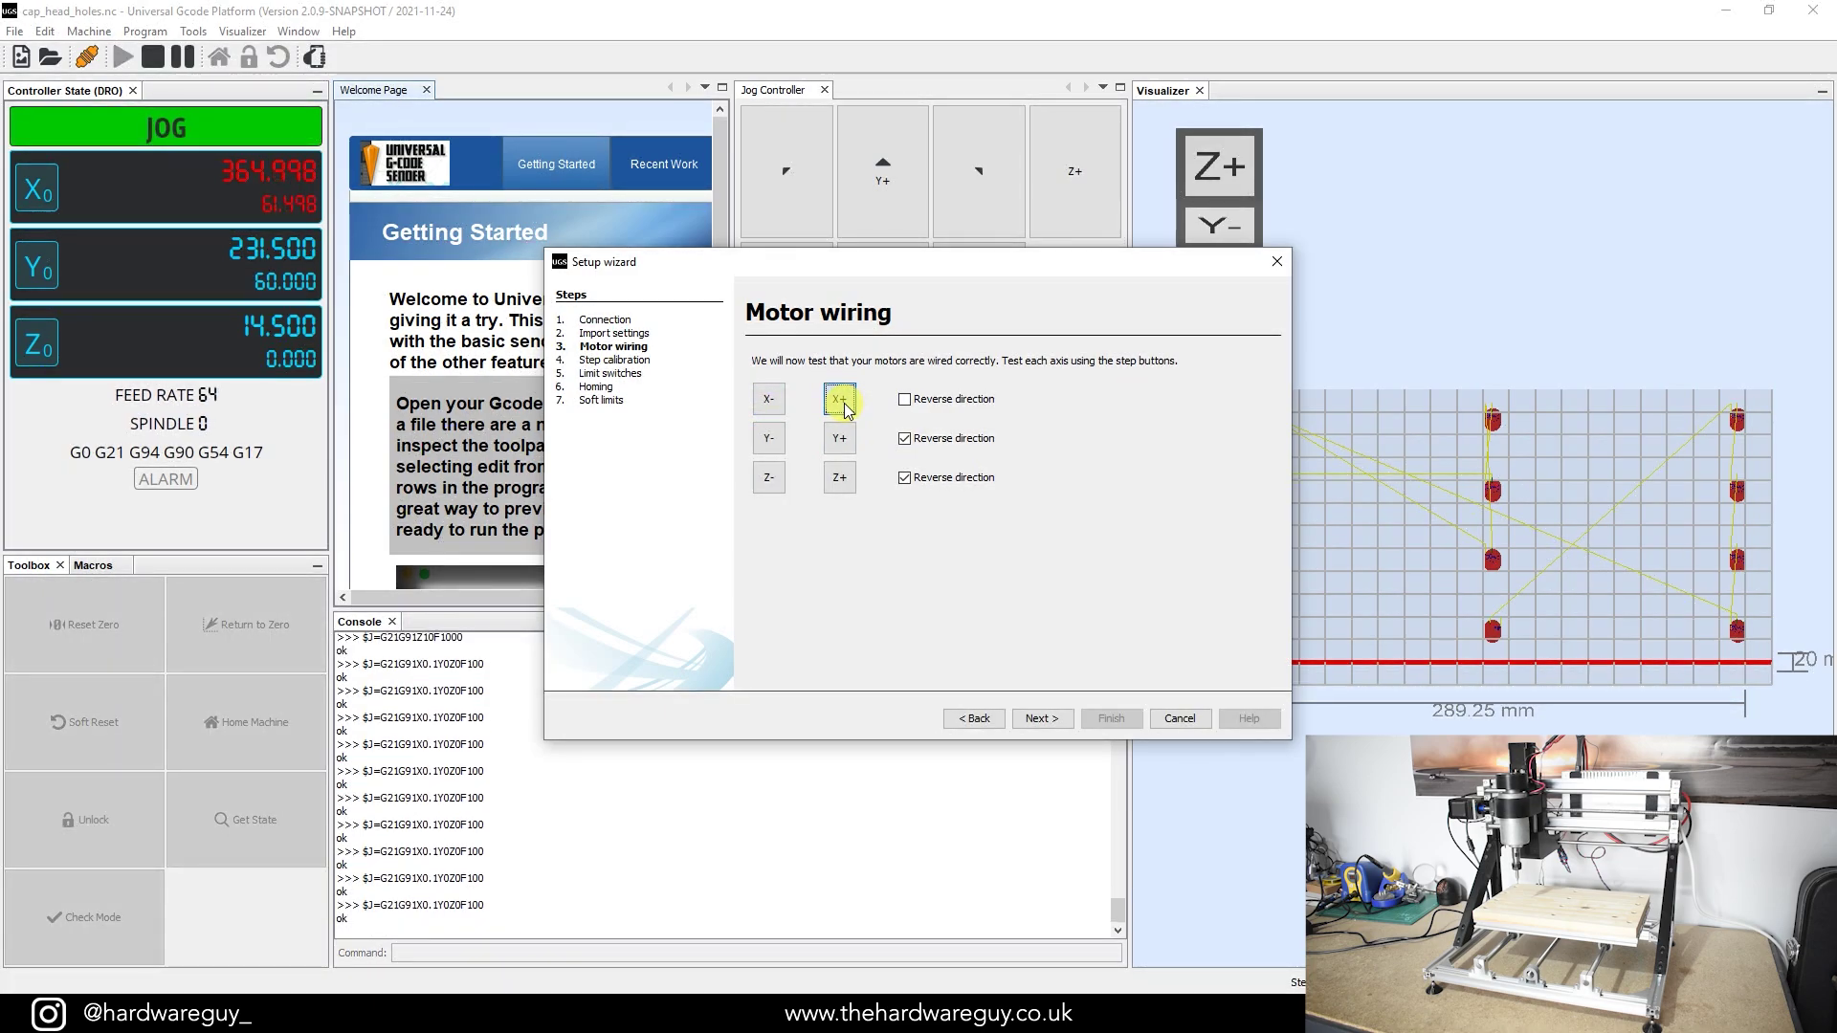
pyautogui.doubleClick(846, 407)
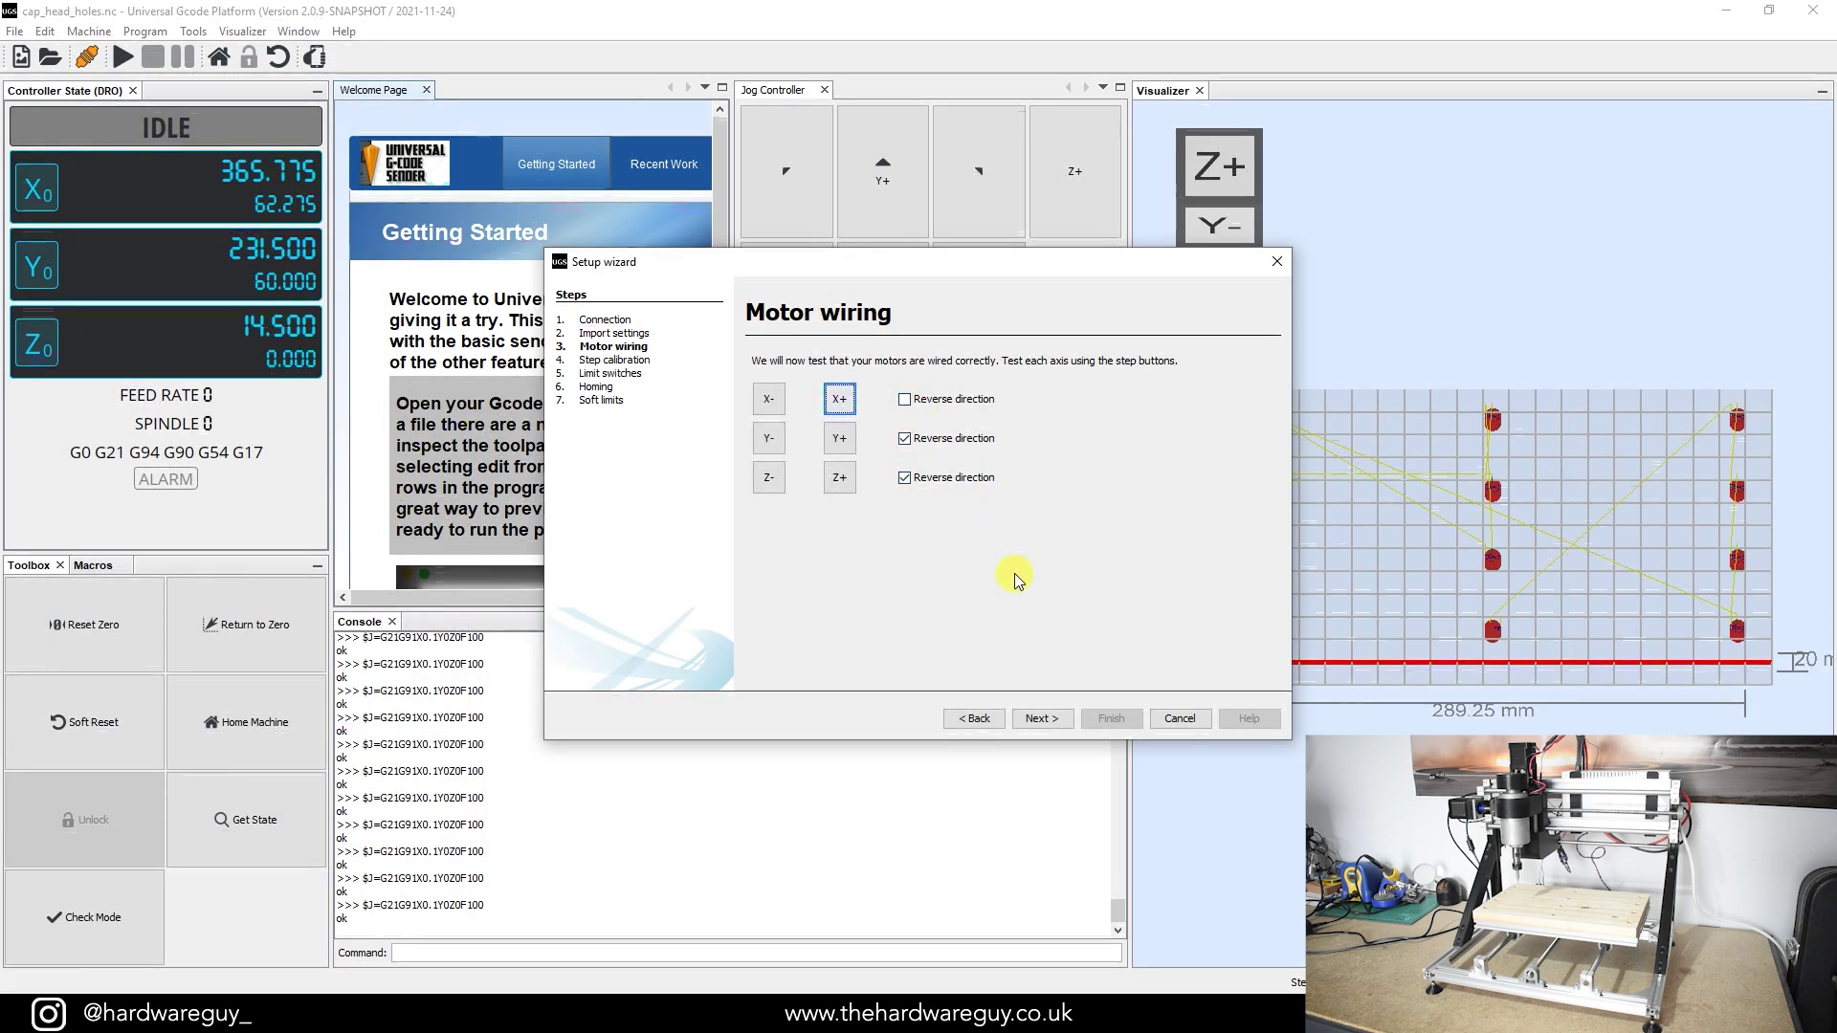
pyautogui.click(1059, 723)
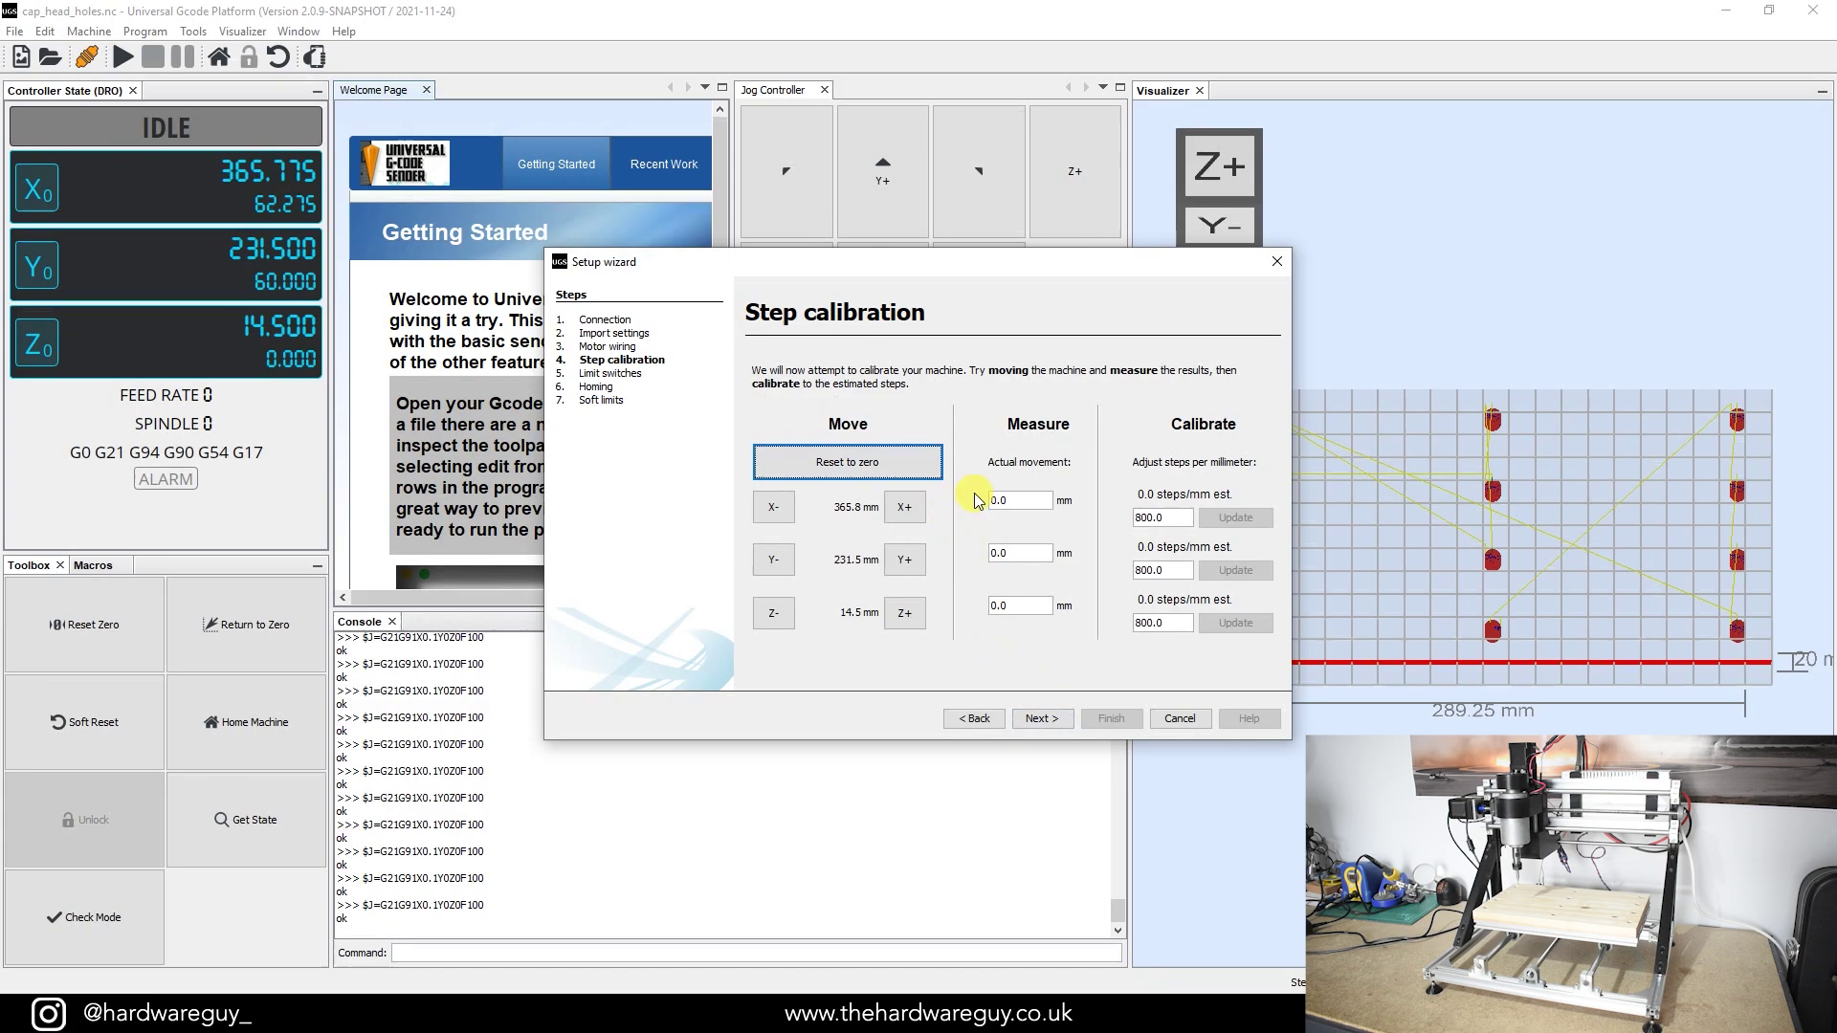
# Enter 10 as X's actual movement and jog X 1 mm further for a 29342 steps/mm estimate
pyautogui.click(1038, 507)
pyautogui.click(994, 502)
pyautogui.doubleClick(996, 502)
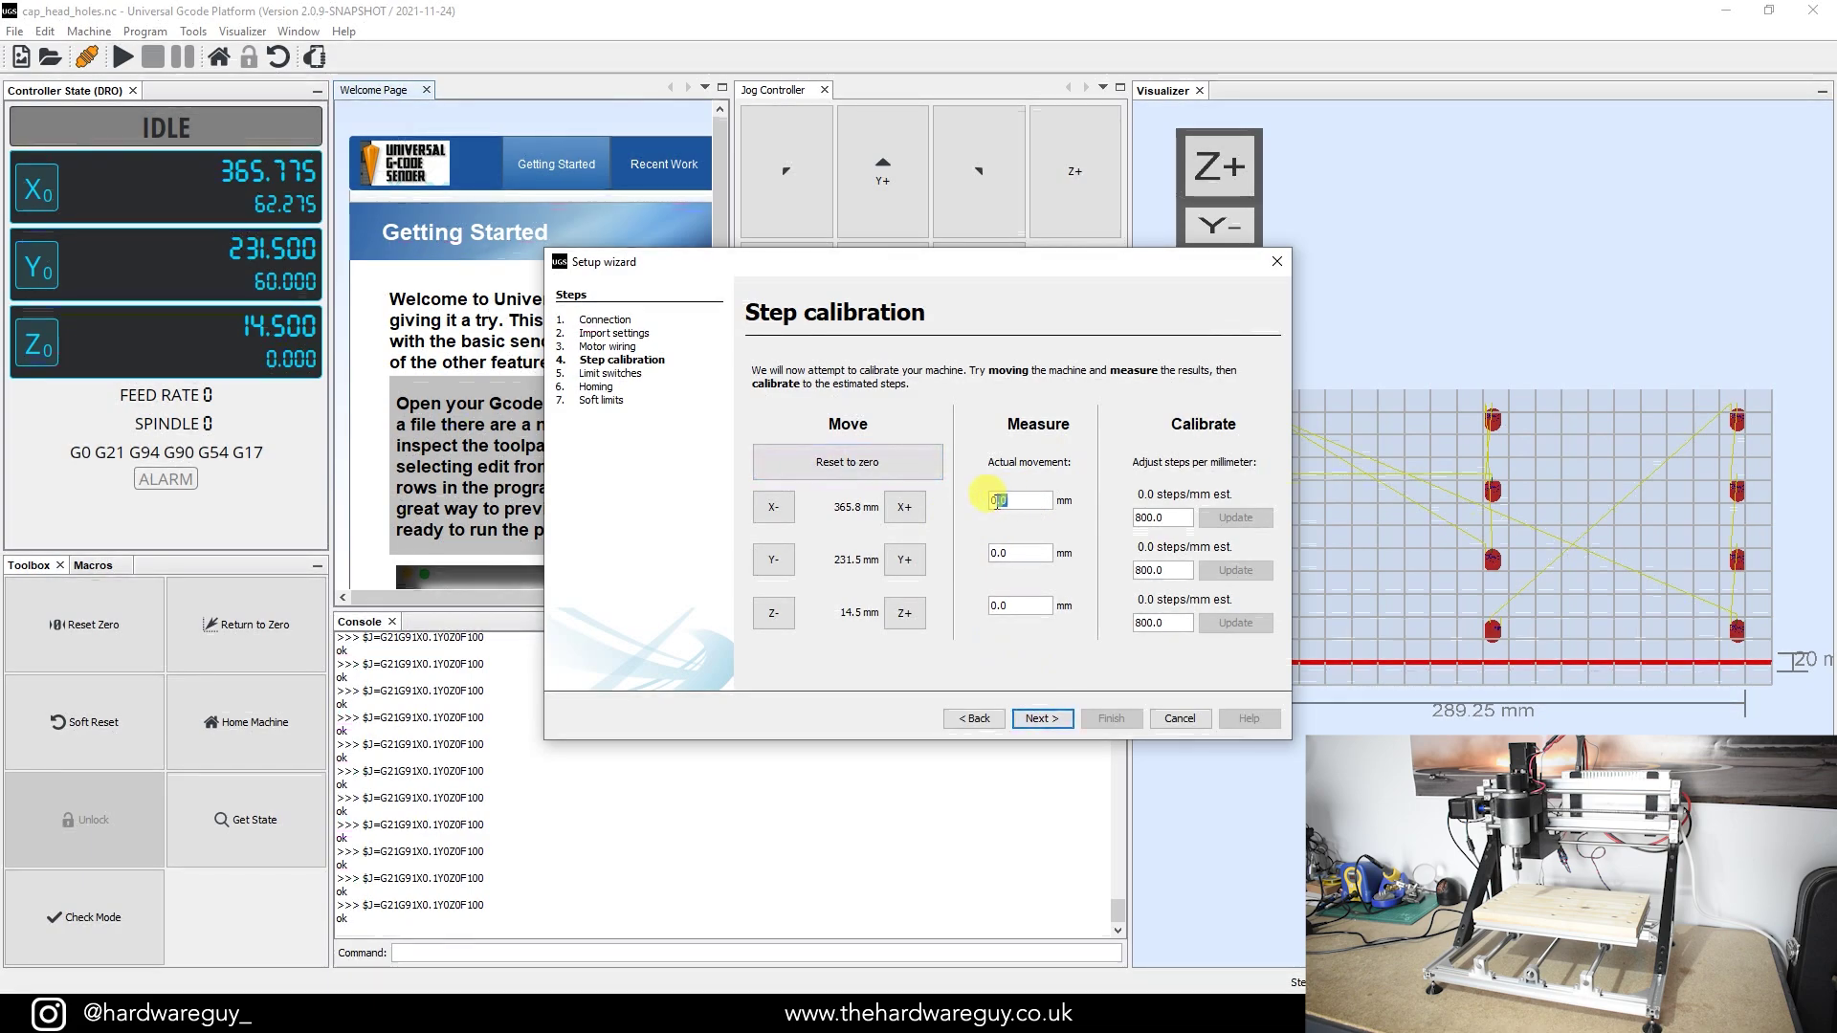
pyautogui.write('10')
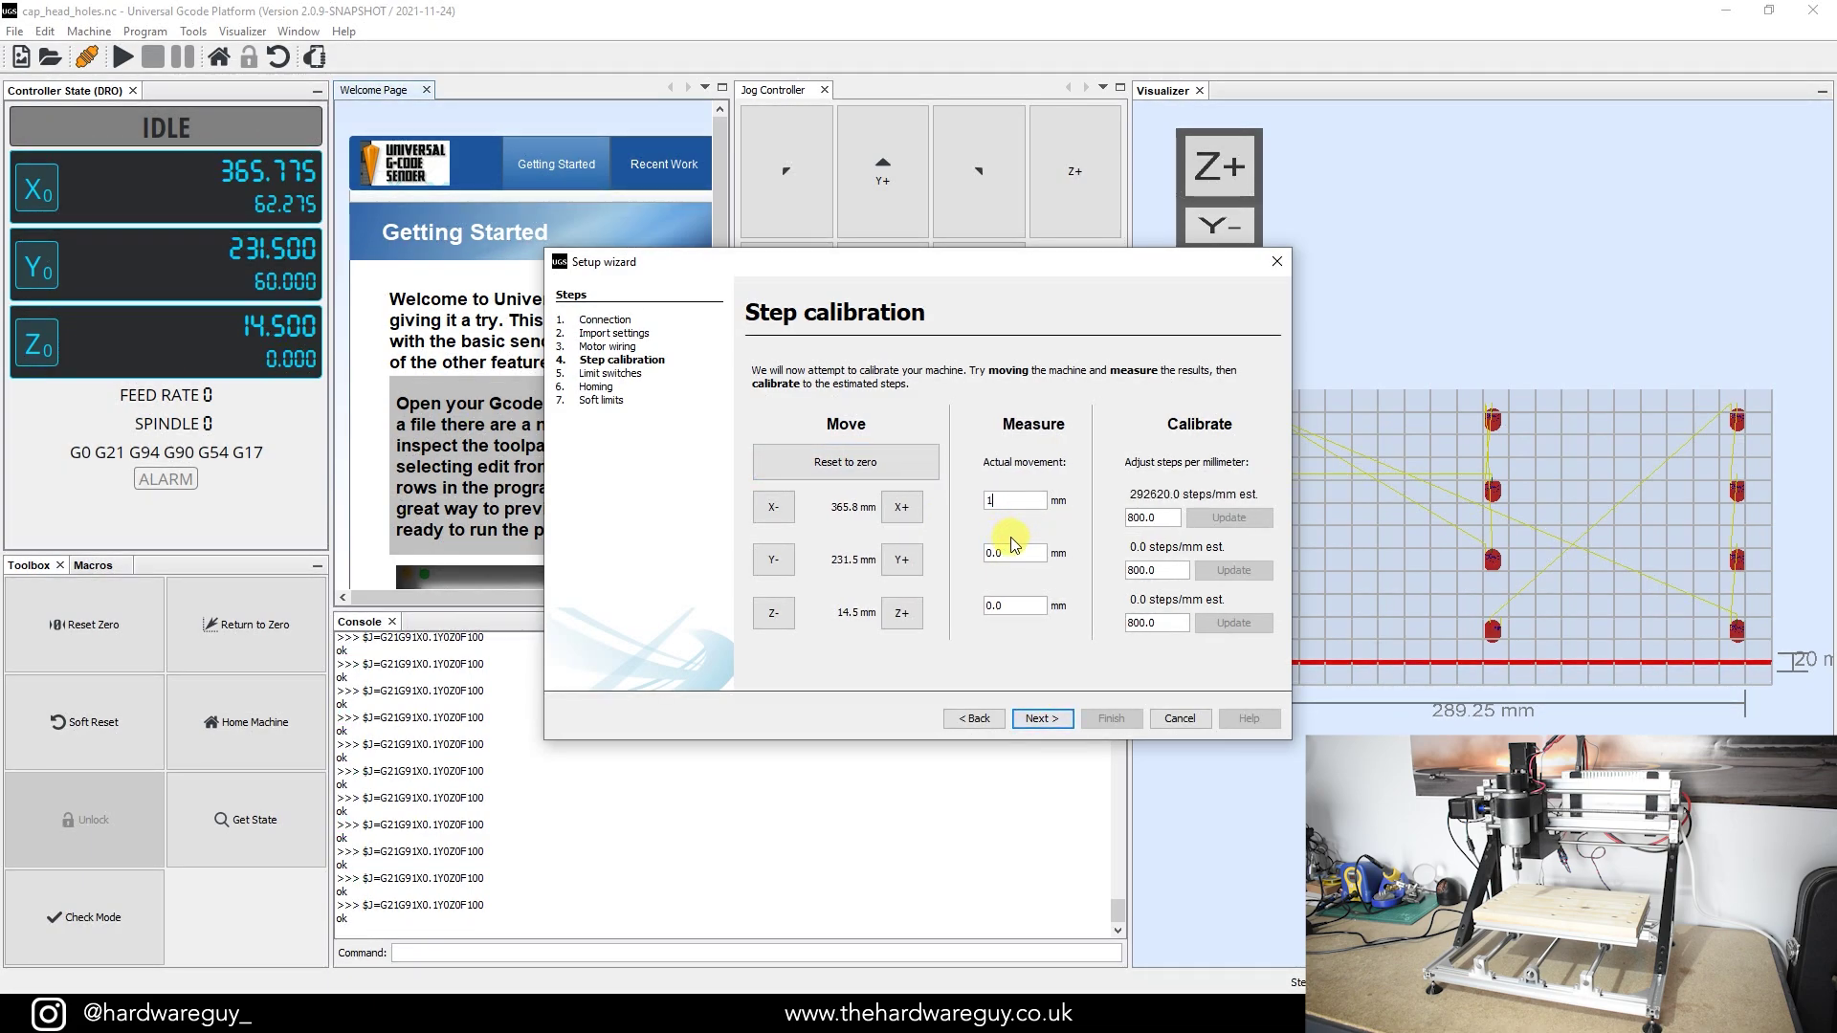
pyautogui.click(907, 514)
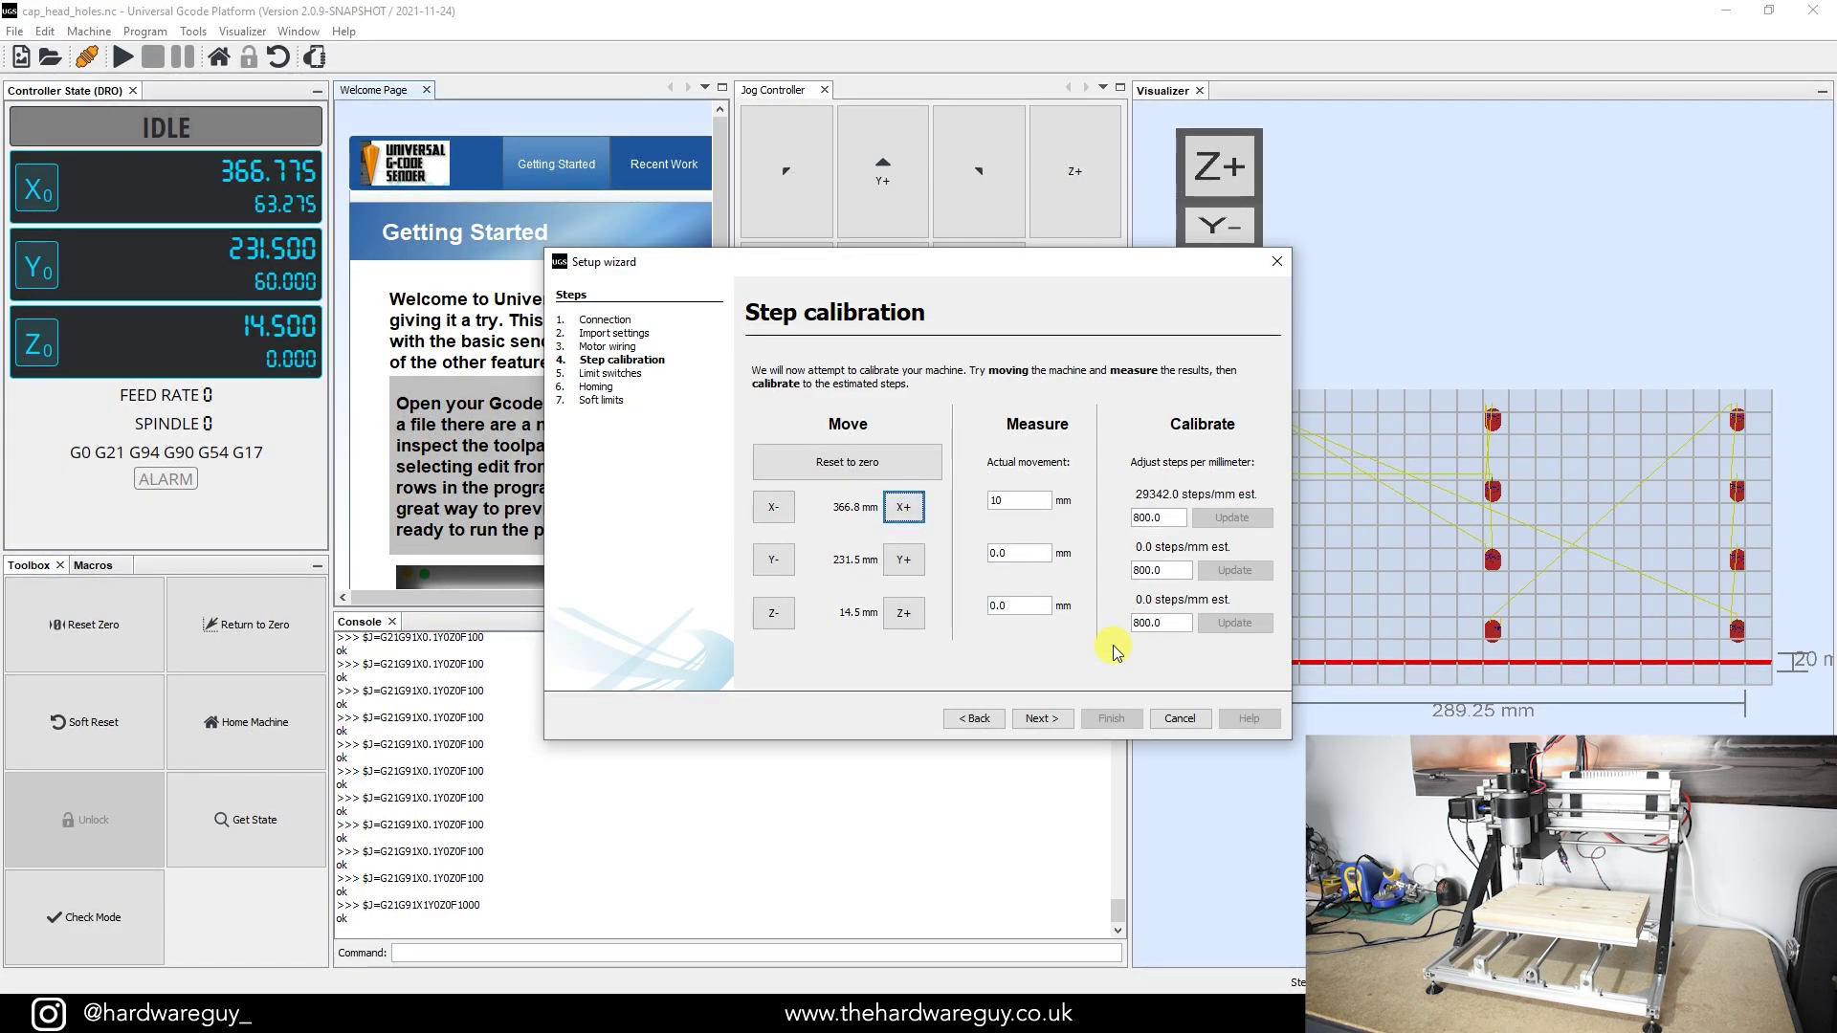
# Enable limit switches, then move past the Homing step to the Soft limits step
pyautogui.click(1041, 717)
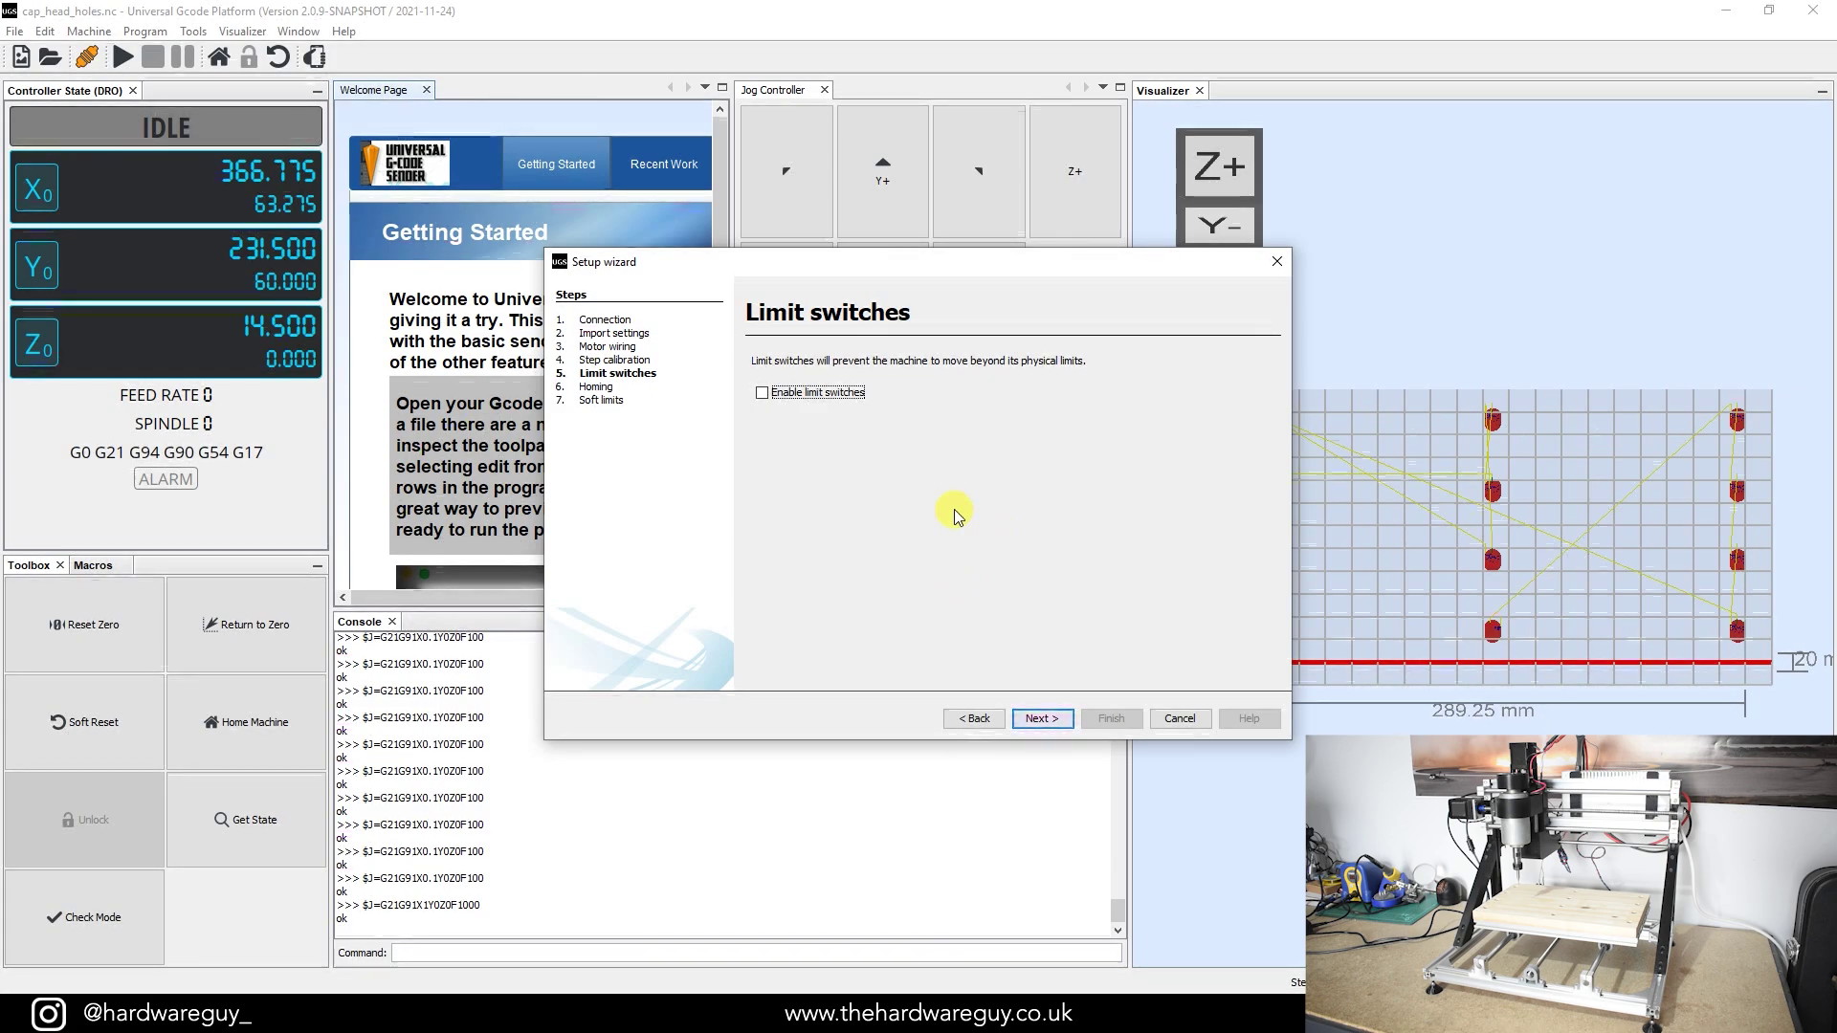
pyautogui.click(764, 394)
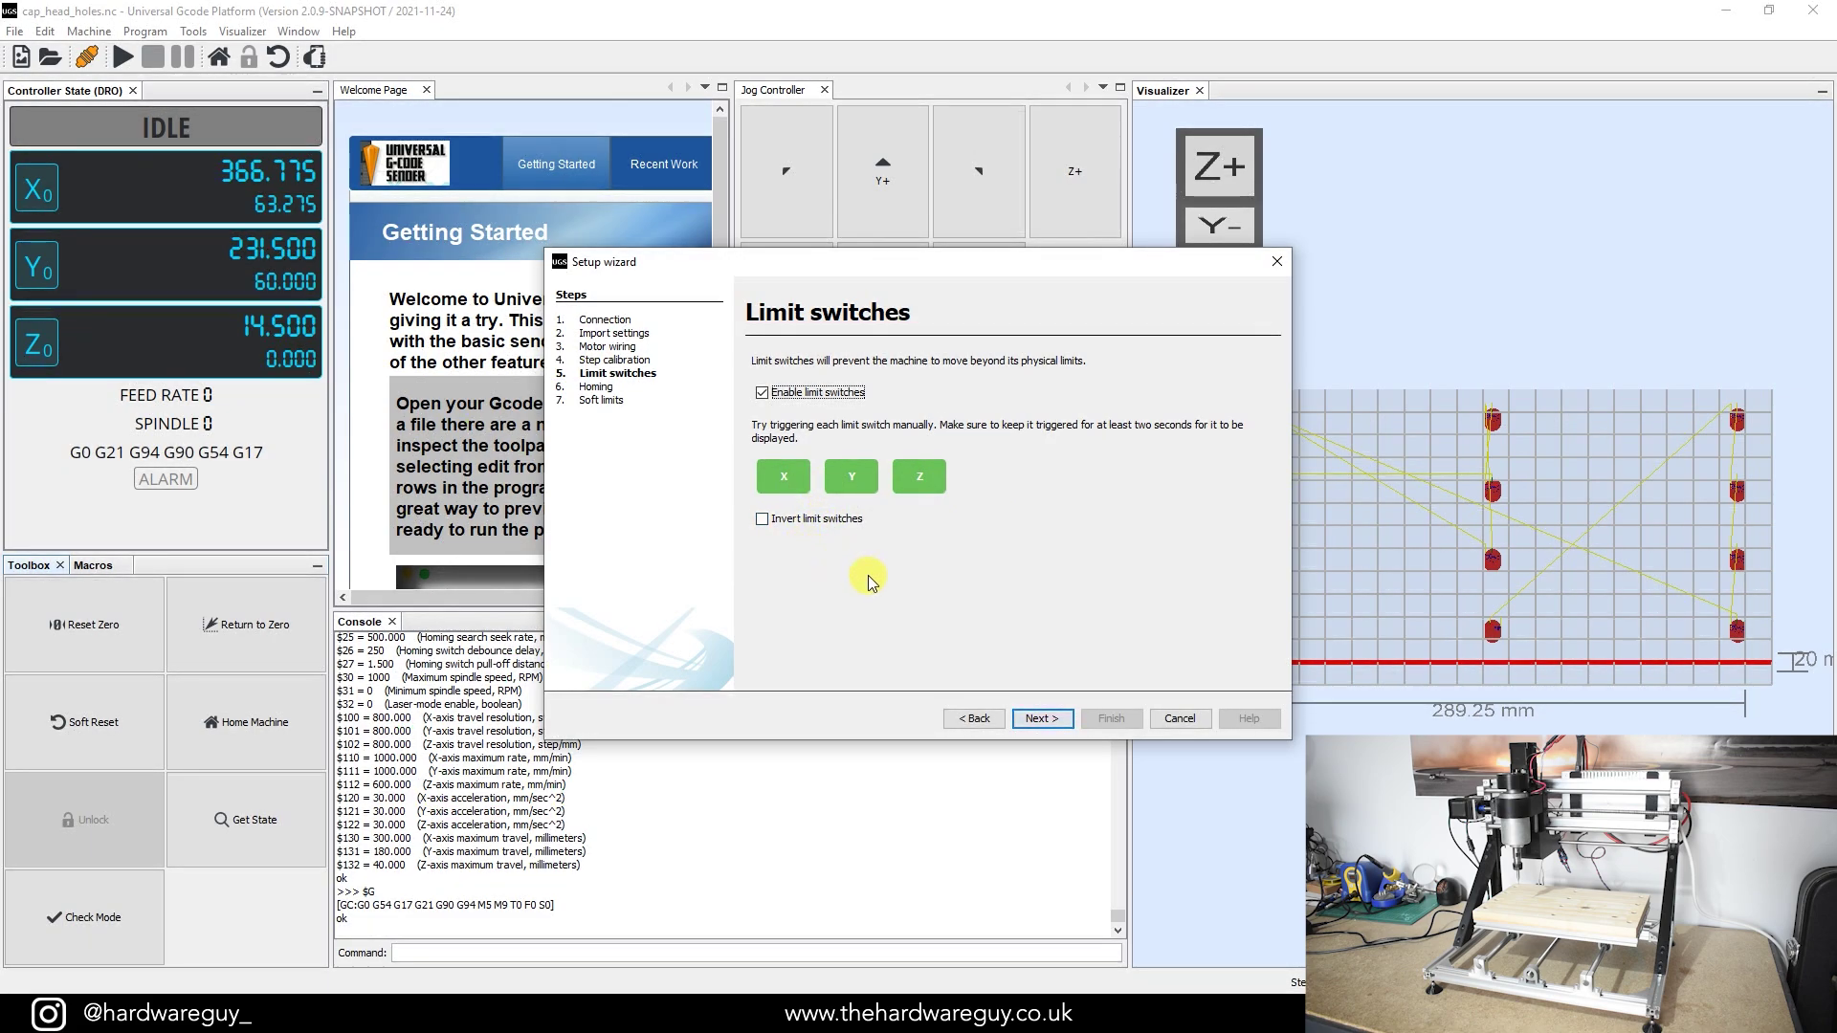
pyautogui.click(1062, 721)
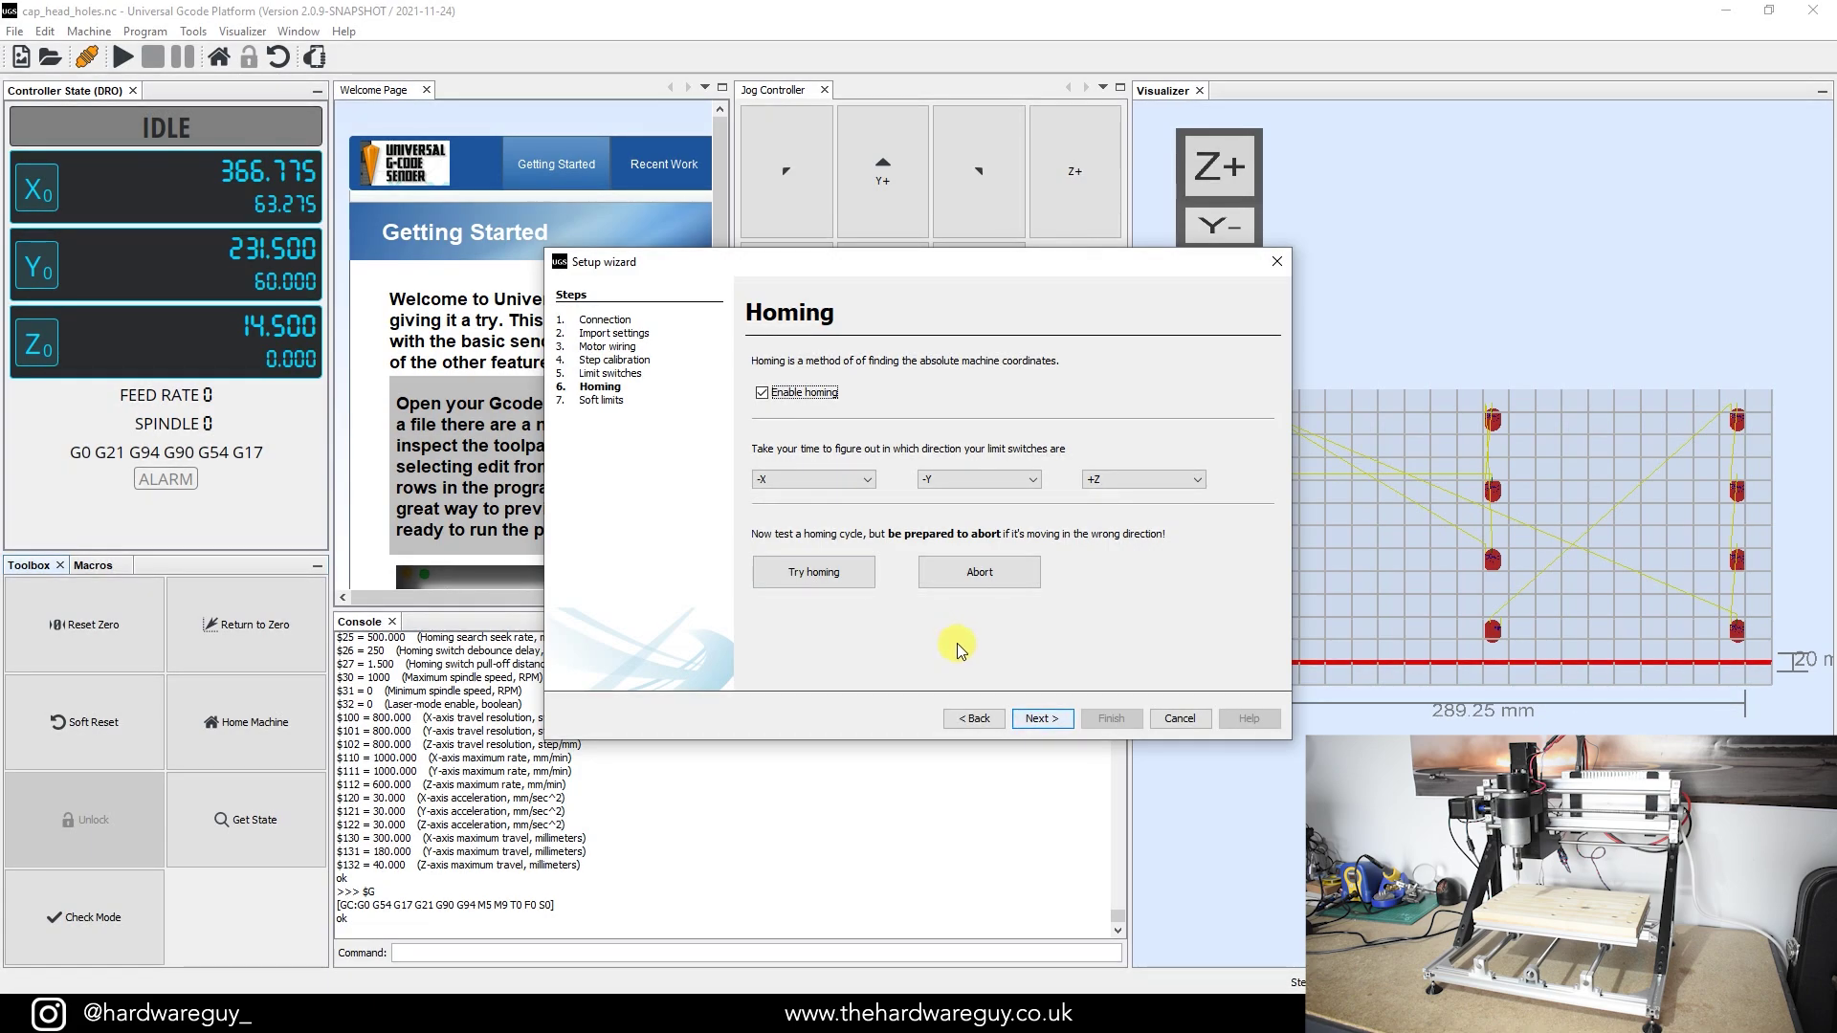
pyautogui.click(1039, 718)
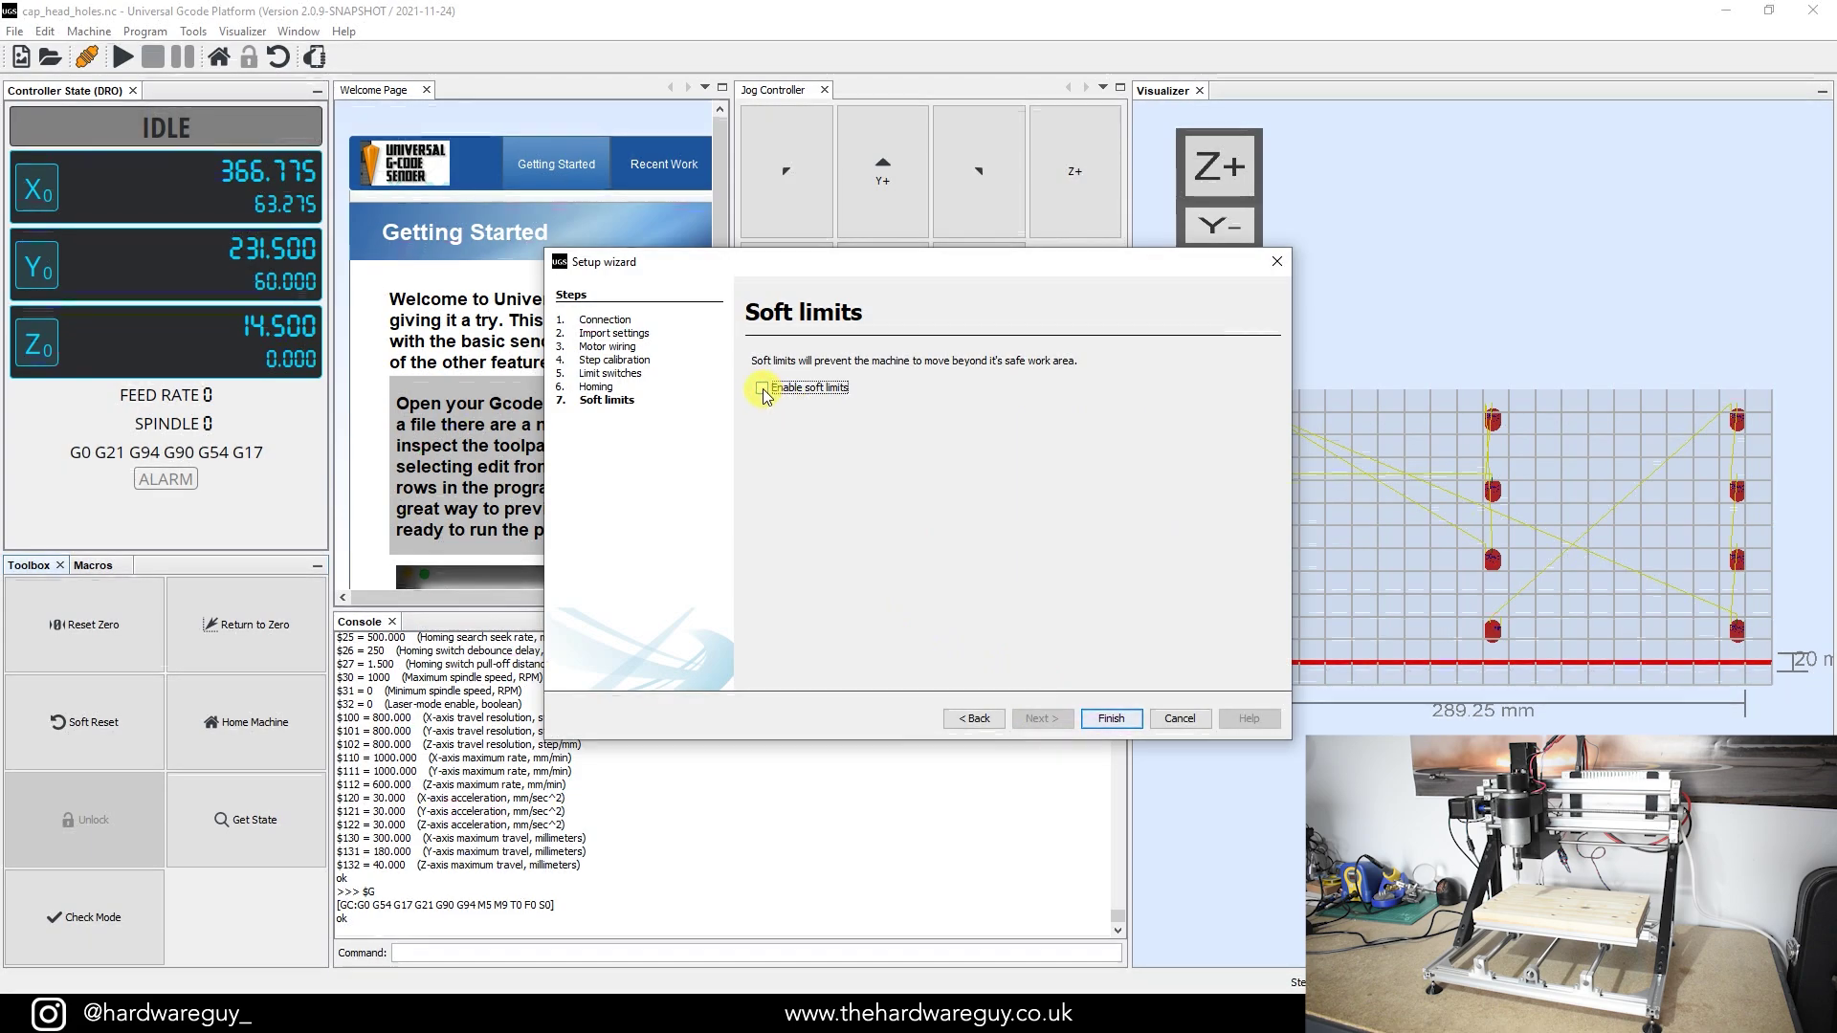
# Tick Enable soft limits and review max travel values 300.0, 180.0 and 40.0 mm
pyautogui.click(762, 389)
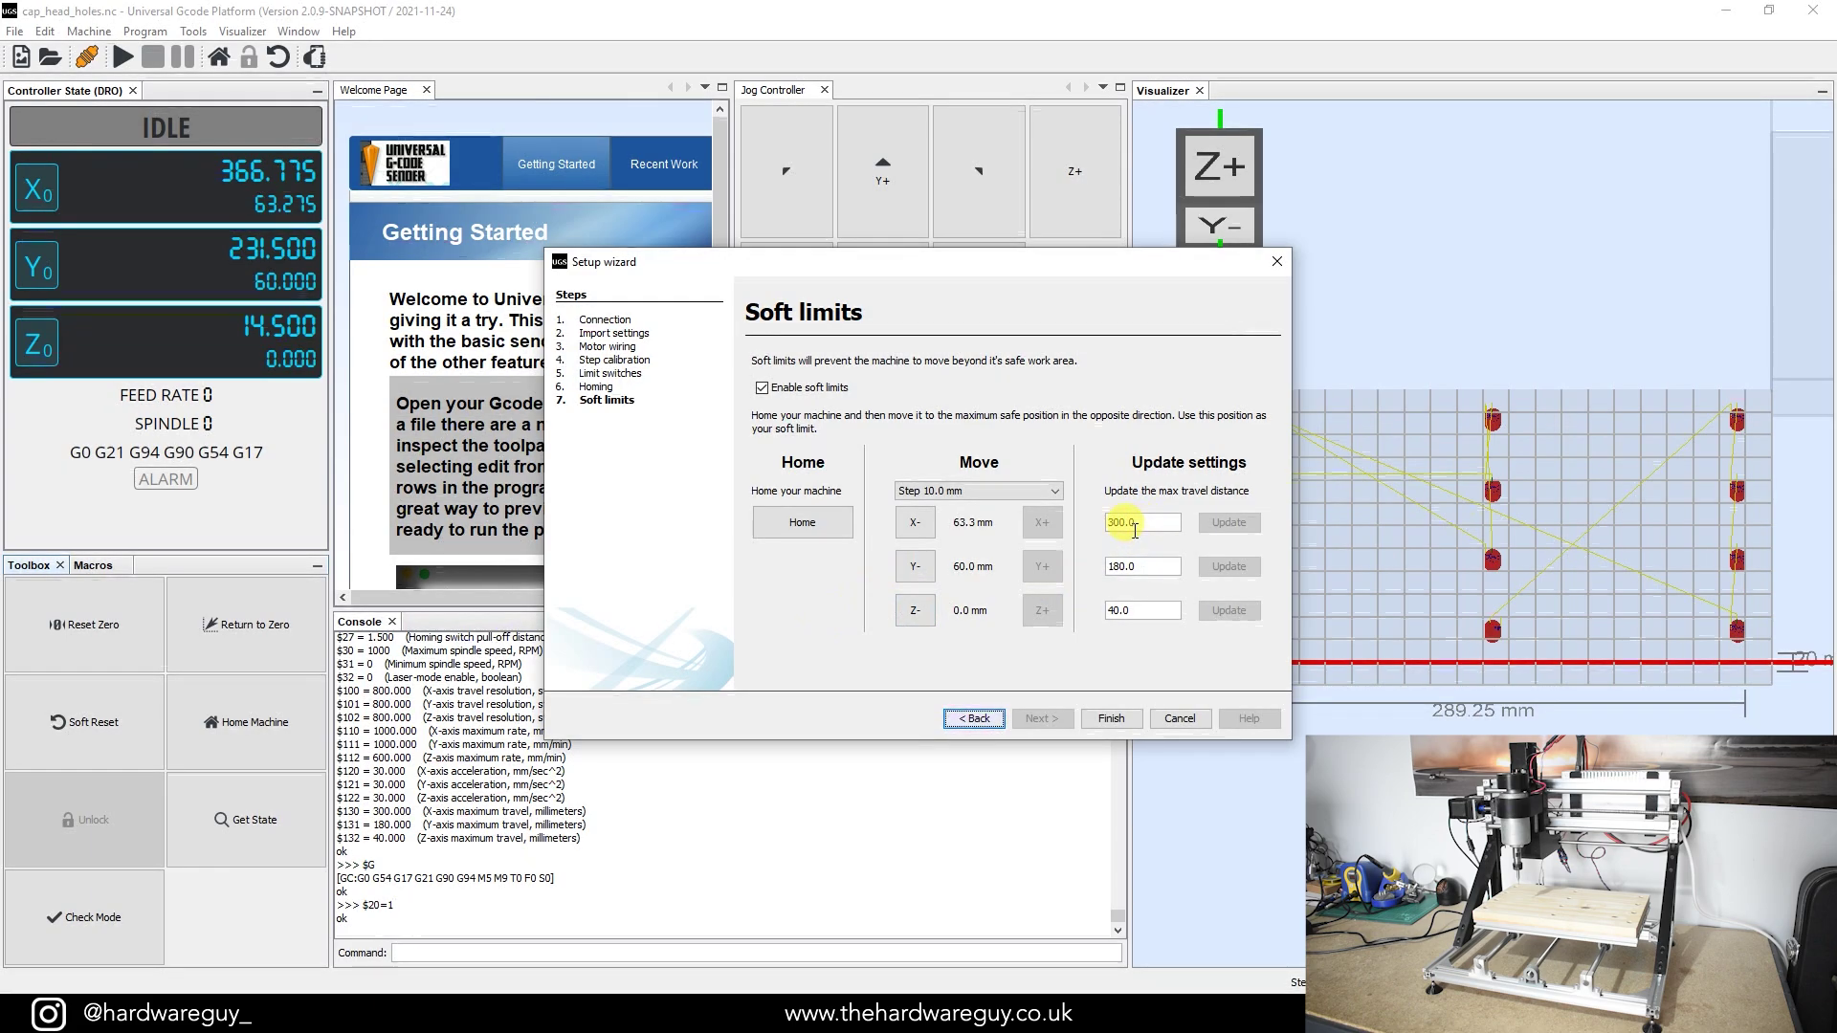
pyautogui.moveTo(1137, 566); pyautogui.dragTo(1120, 570)
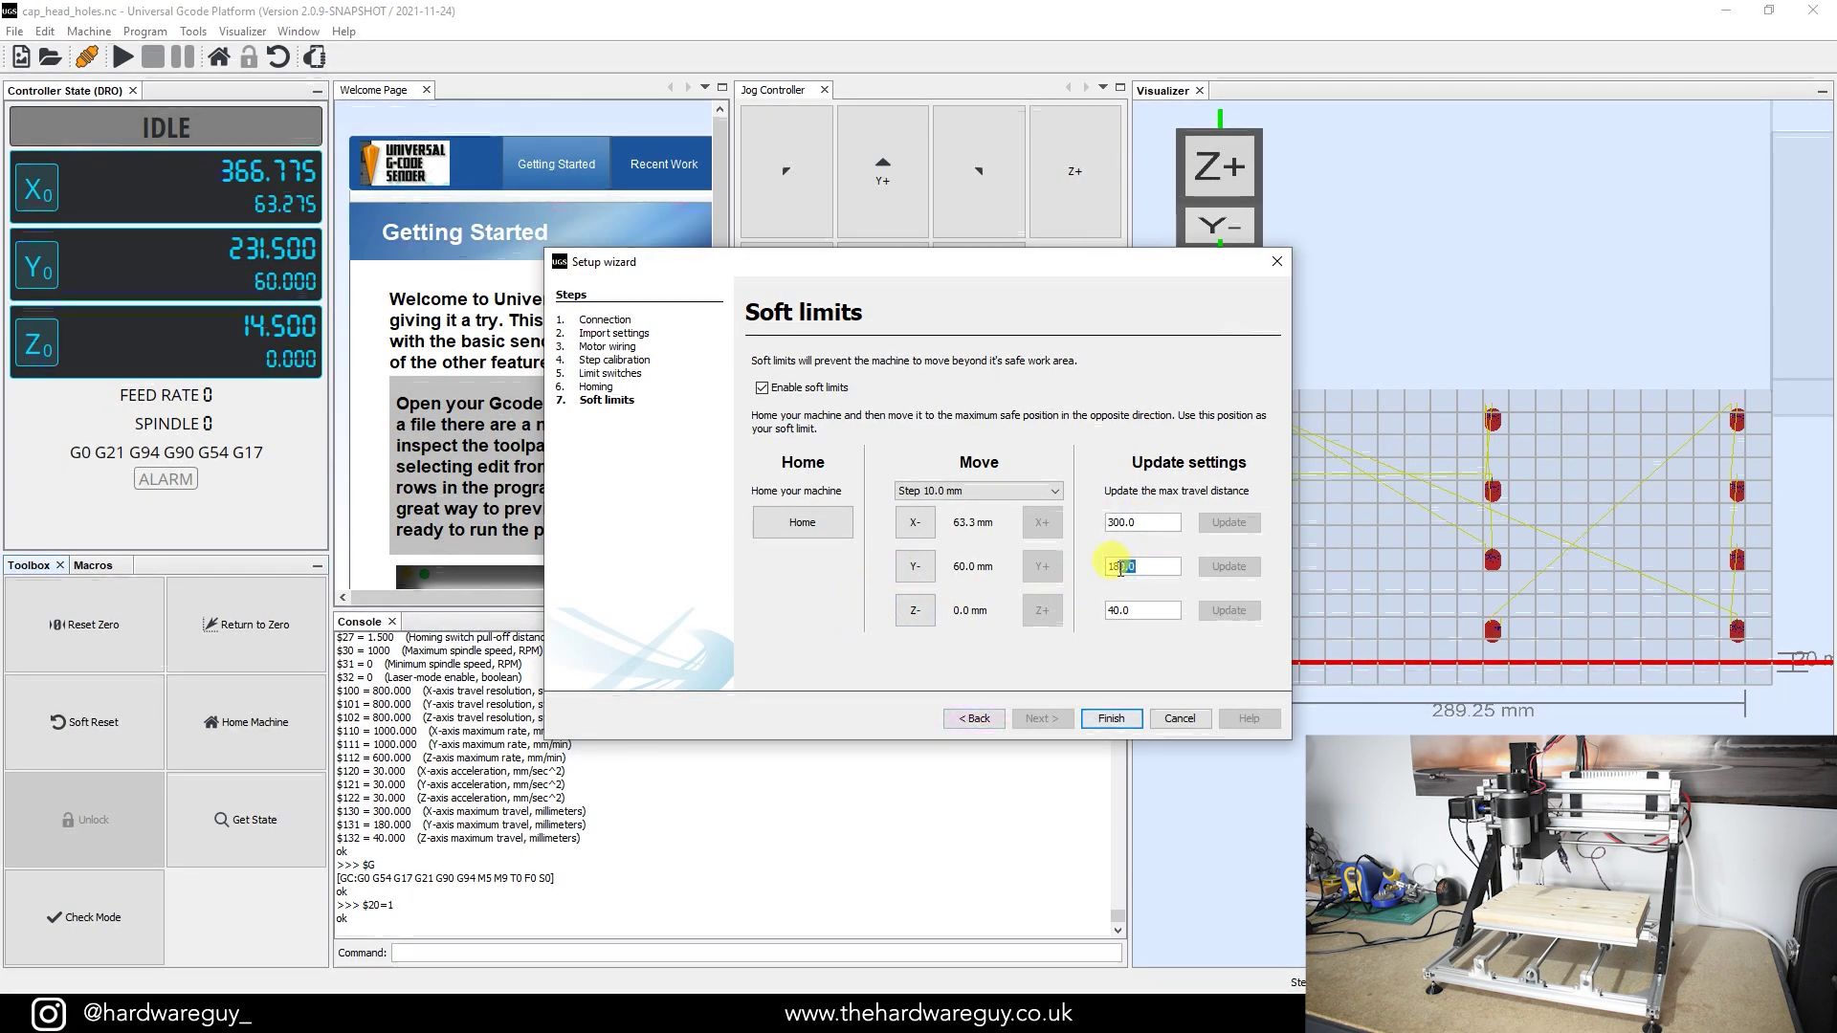
pyautogui.click(1158, 570)
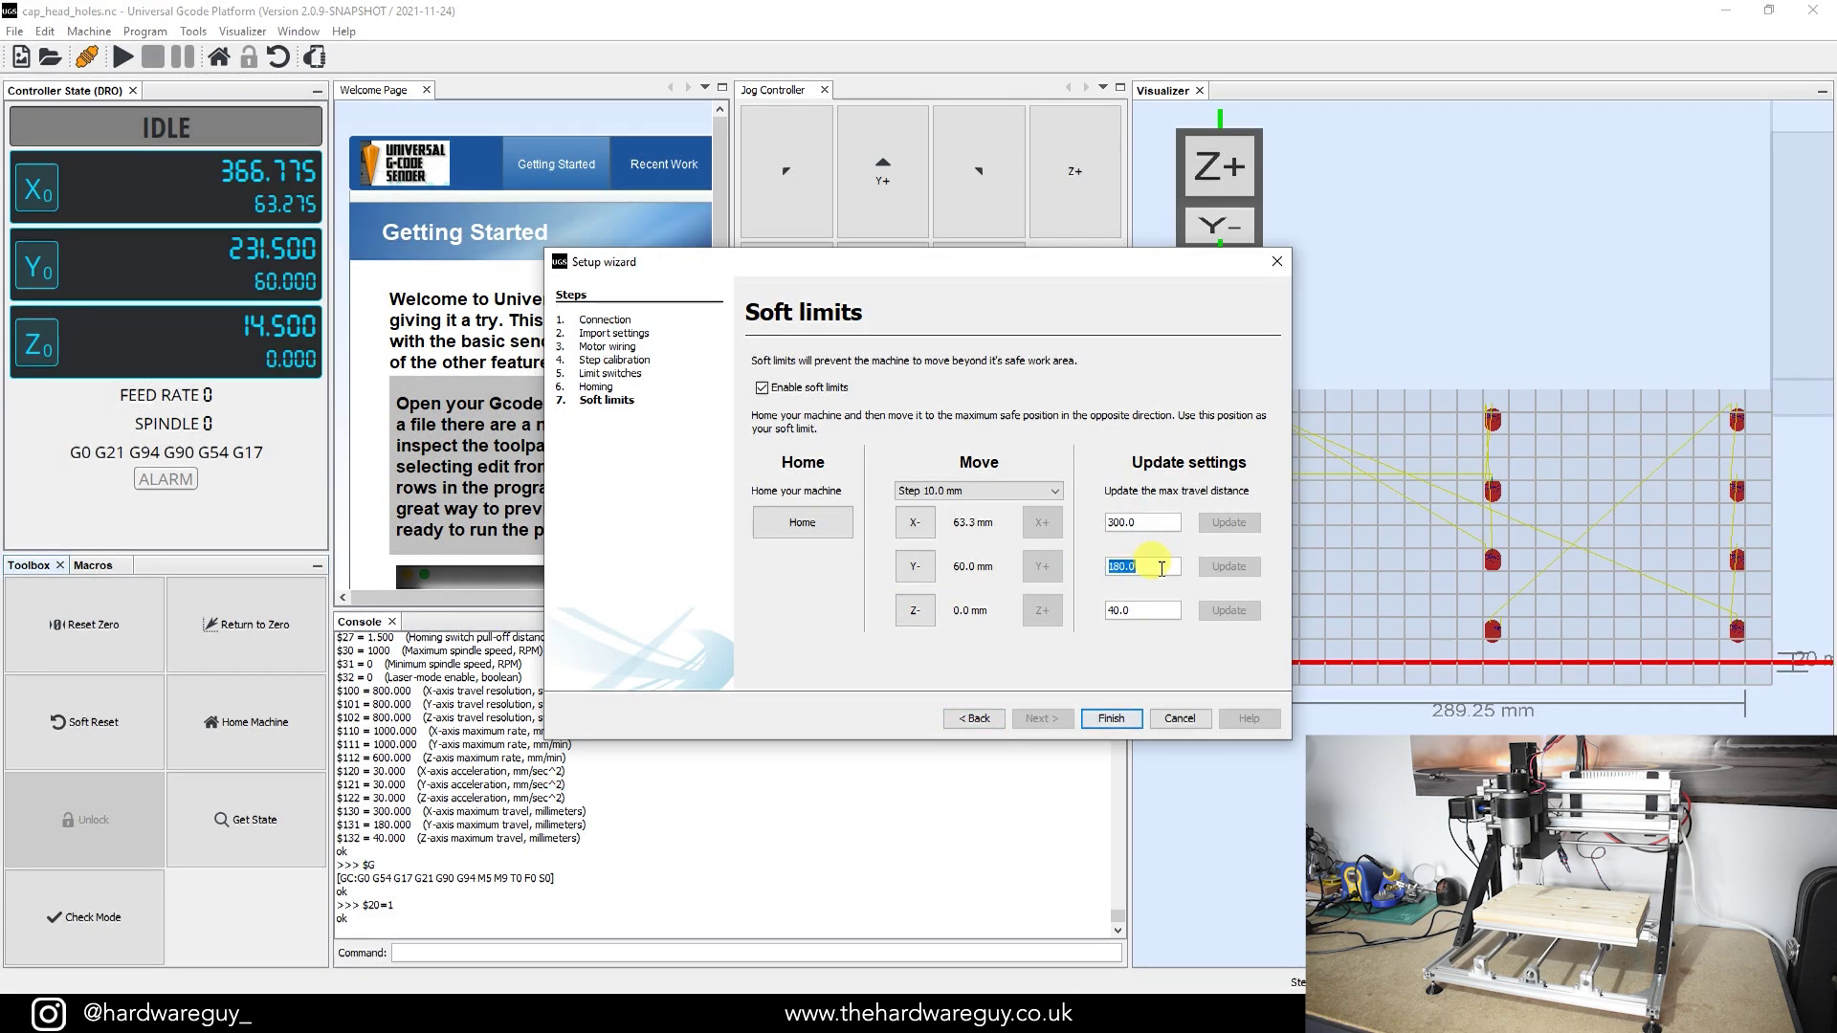
pyautogui.doubleClick(1157, 570)
pyautogui.click(1140, 612)
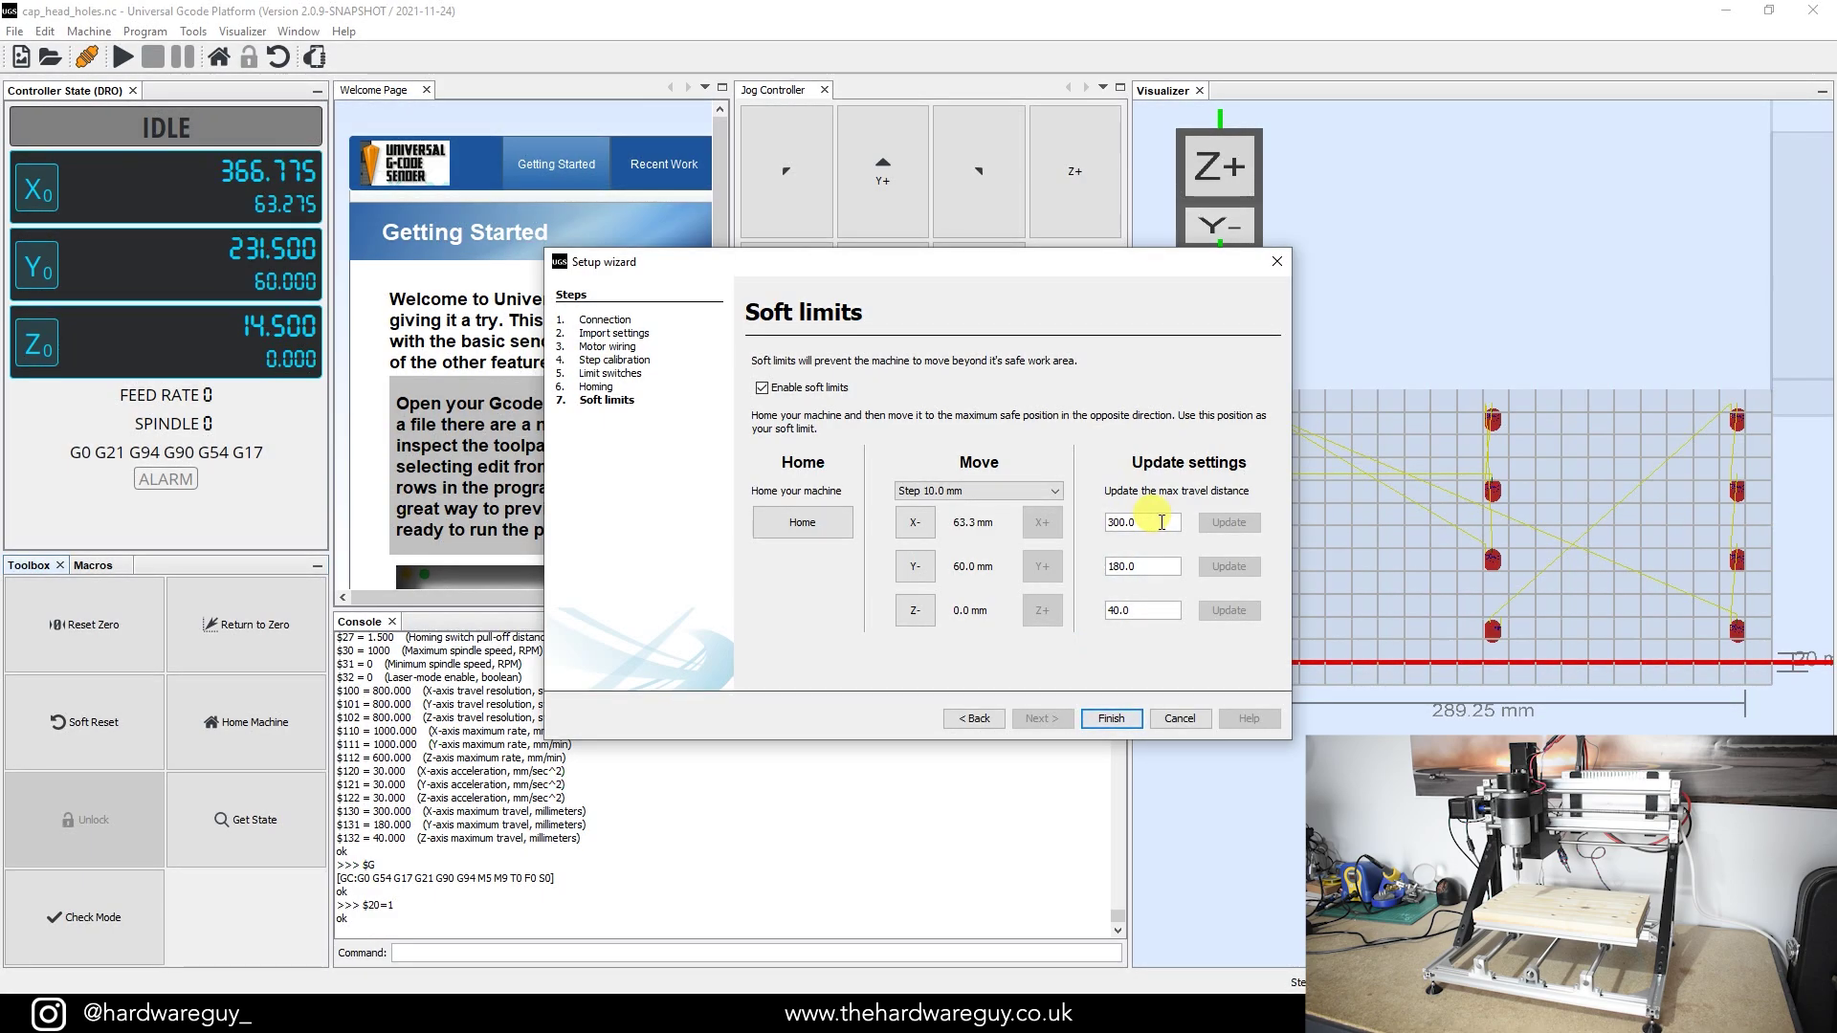
# Finish the setup wizard, home with $H, then zero X, Y and Z at home
pyautogui.click(1110, 718)
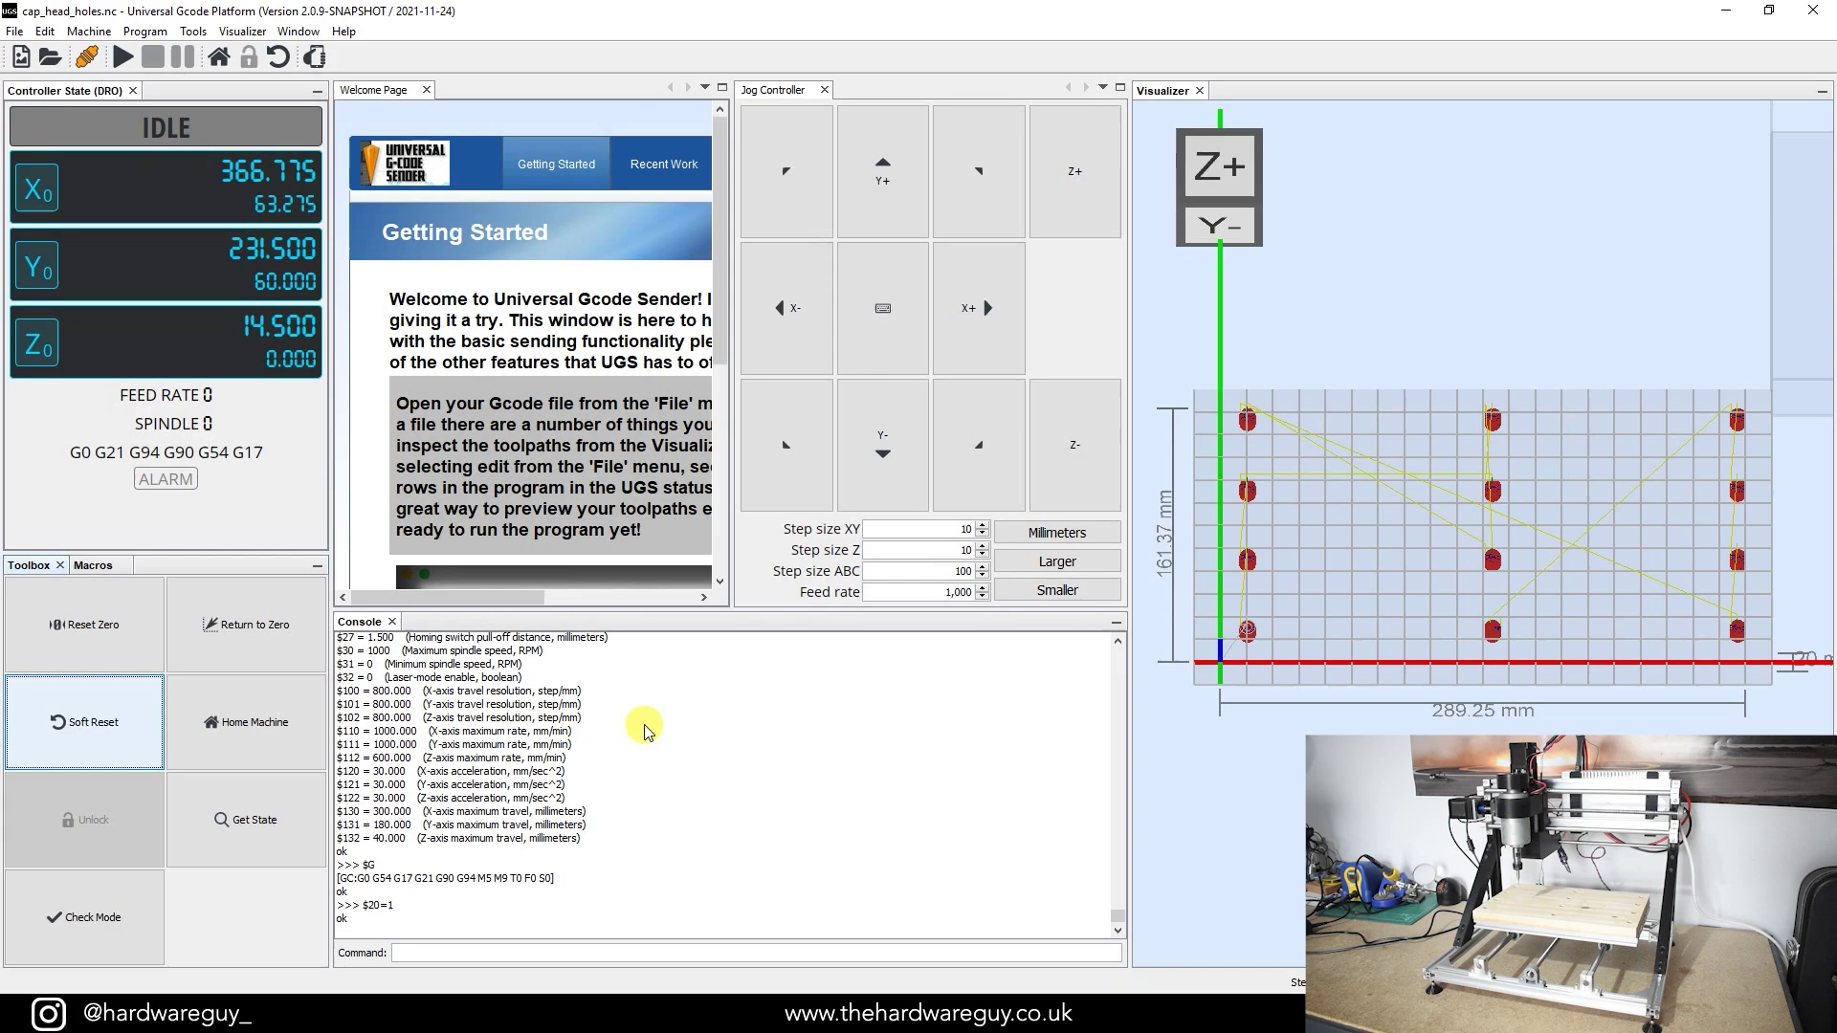
pyautogui.click(240, 725)
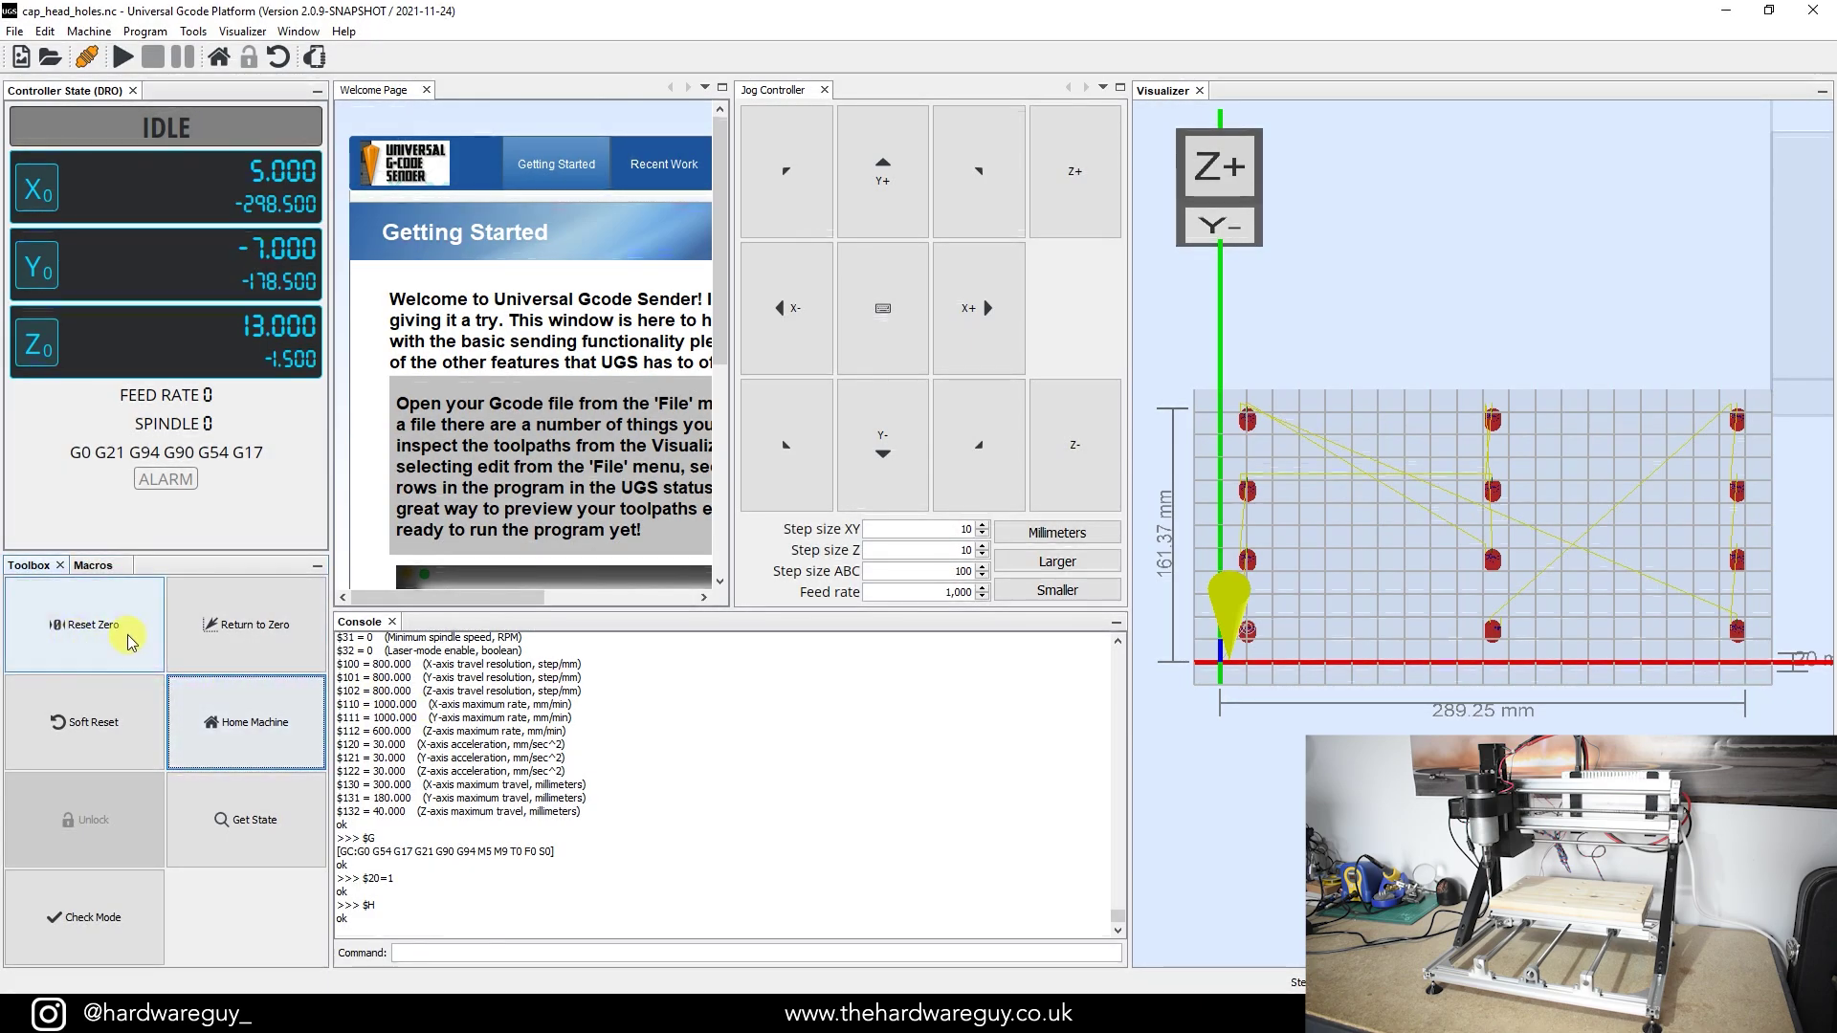
pyautogui.click(98, 639)
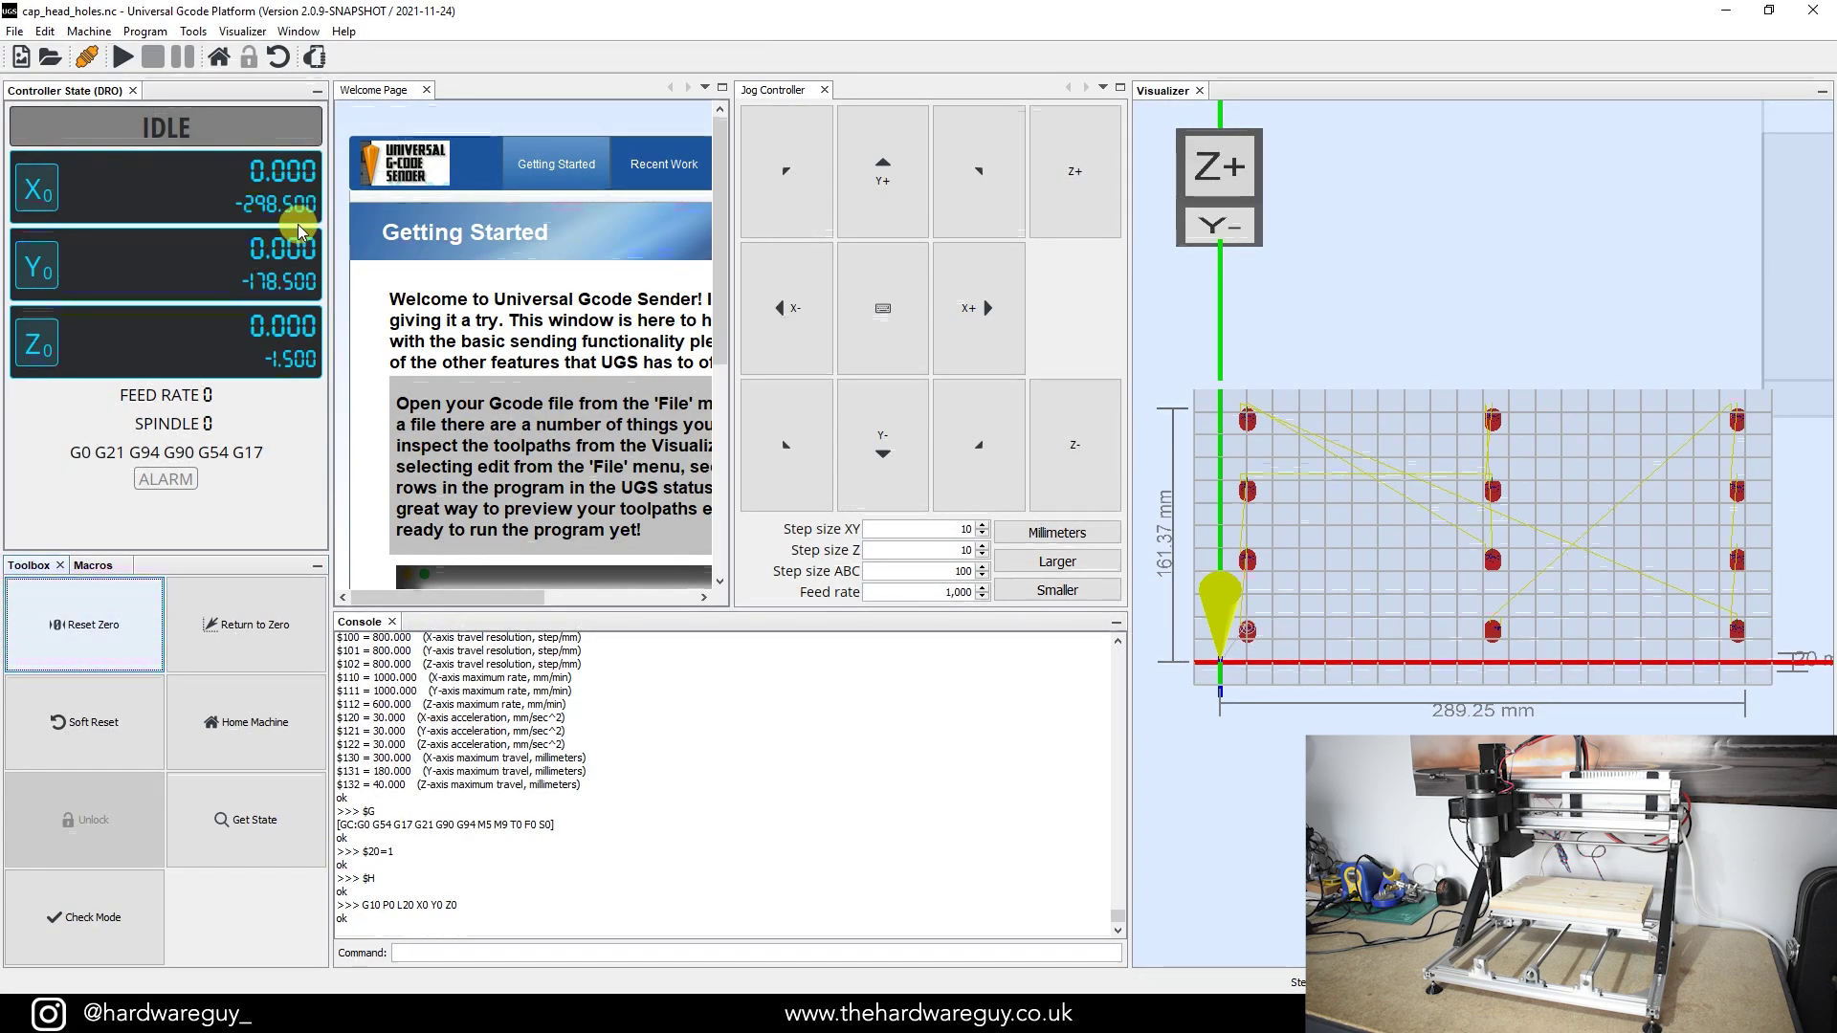
pyautogui.click(84, 32)
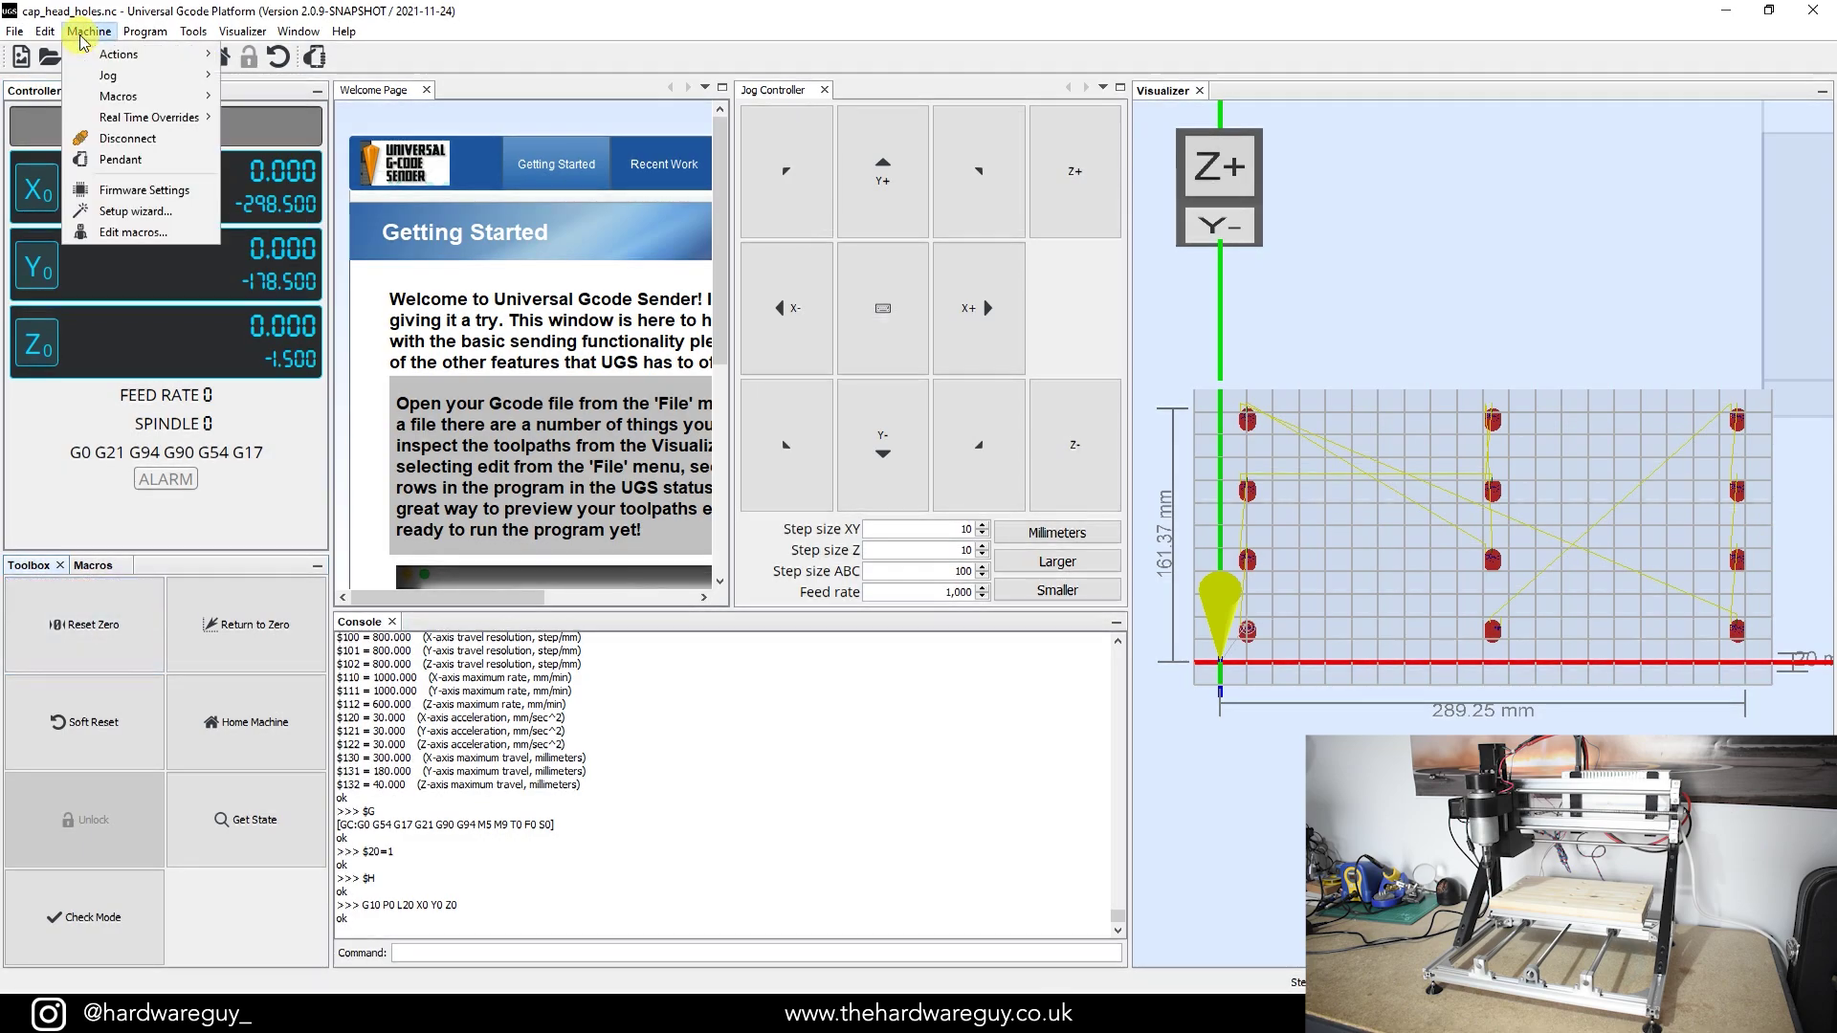
pyautogui.click(128, 137)
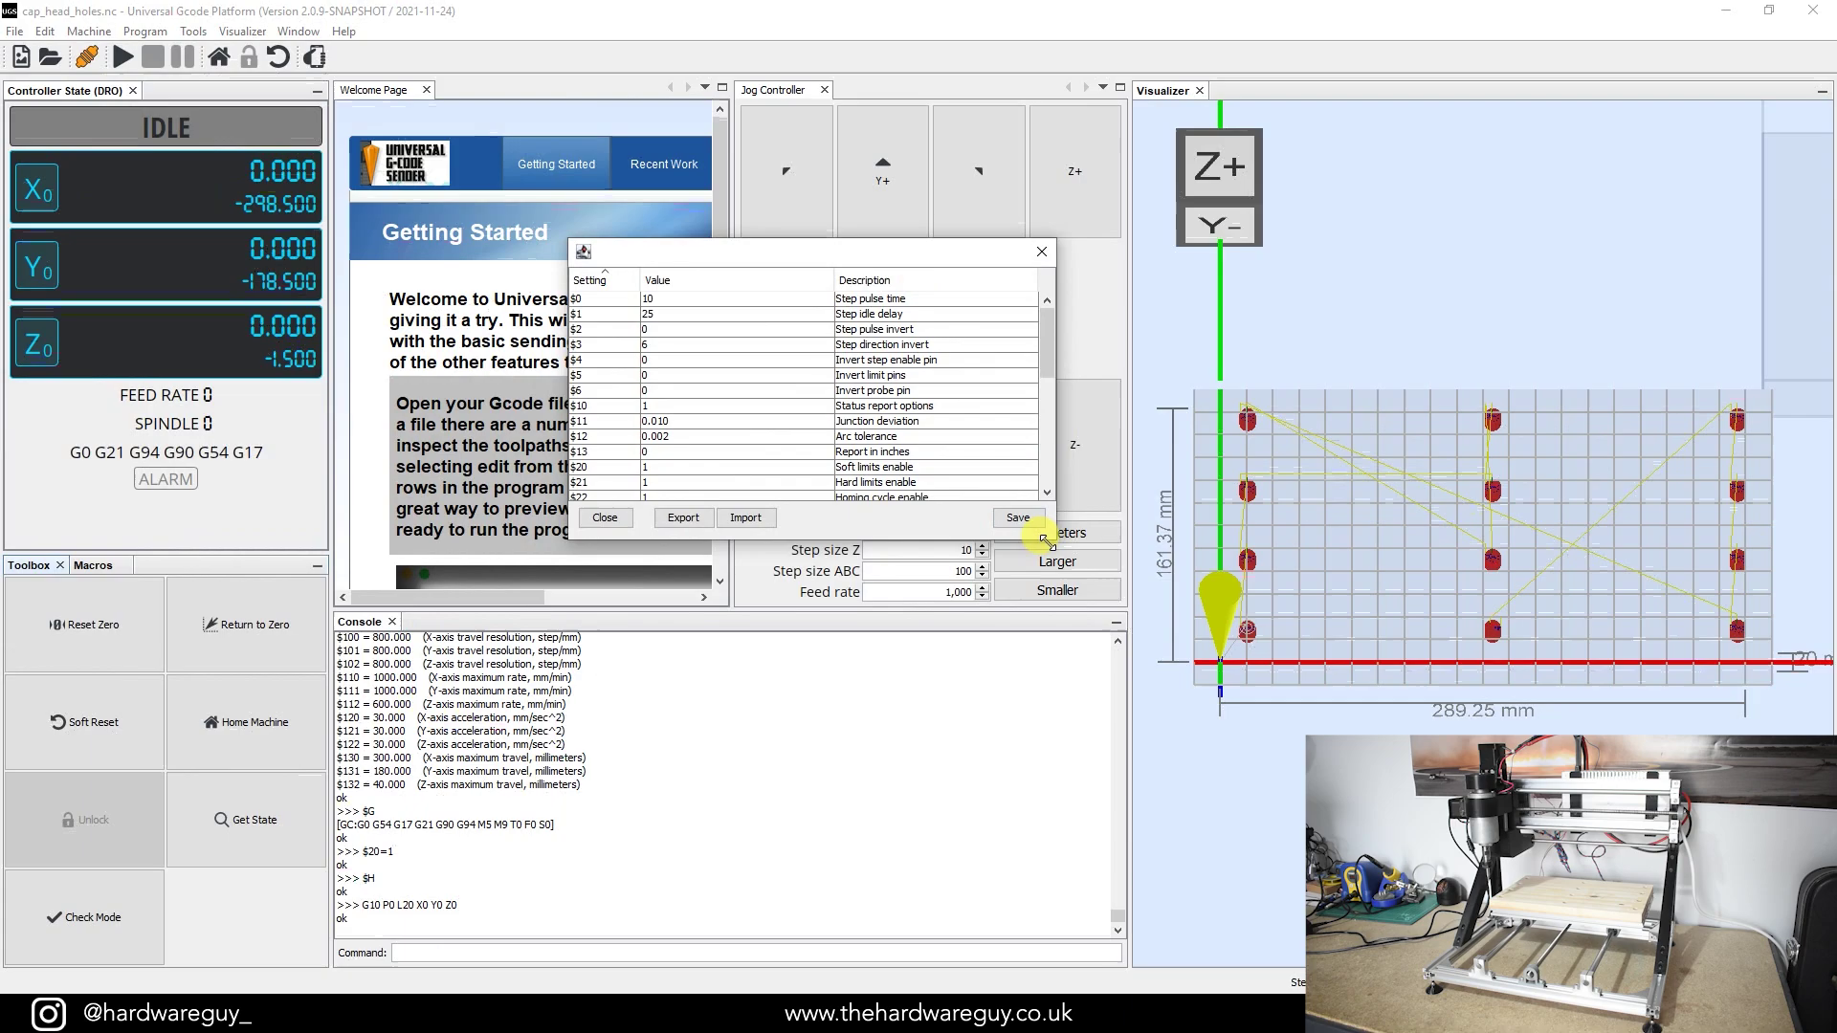
pyautogui.moveTo(1045, 542); pyautogui.dragTo(1201, 813)
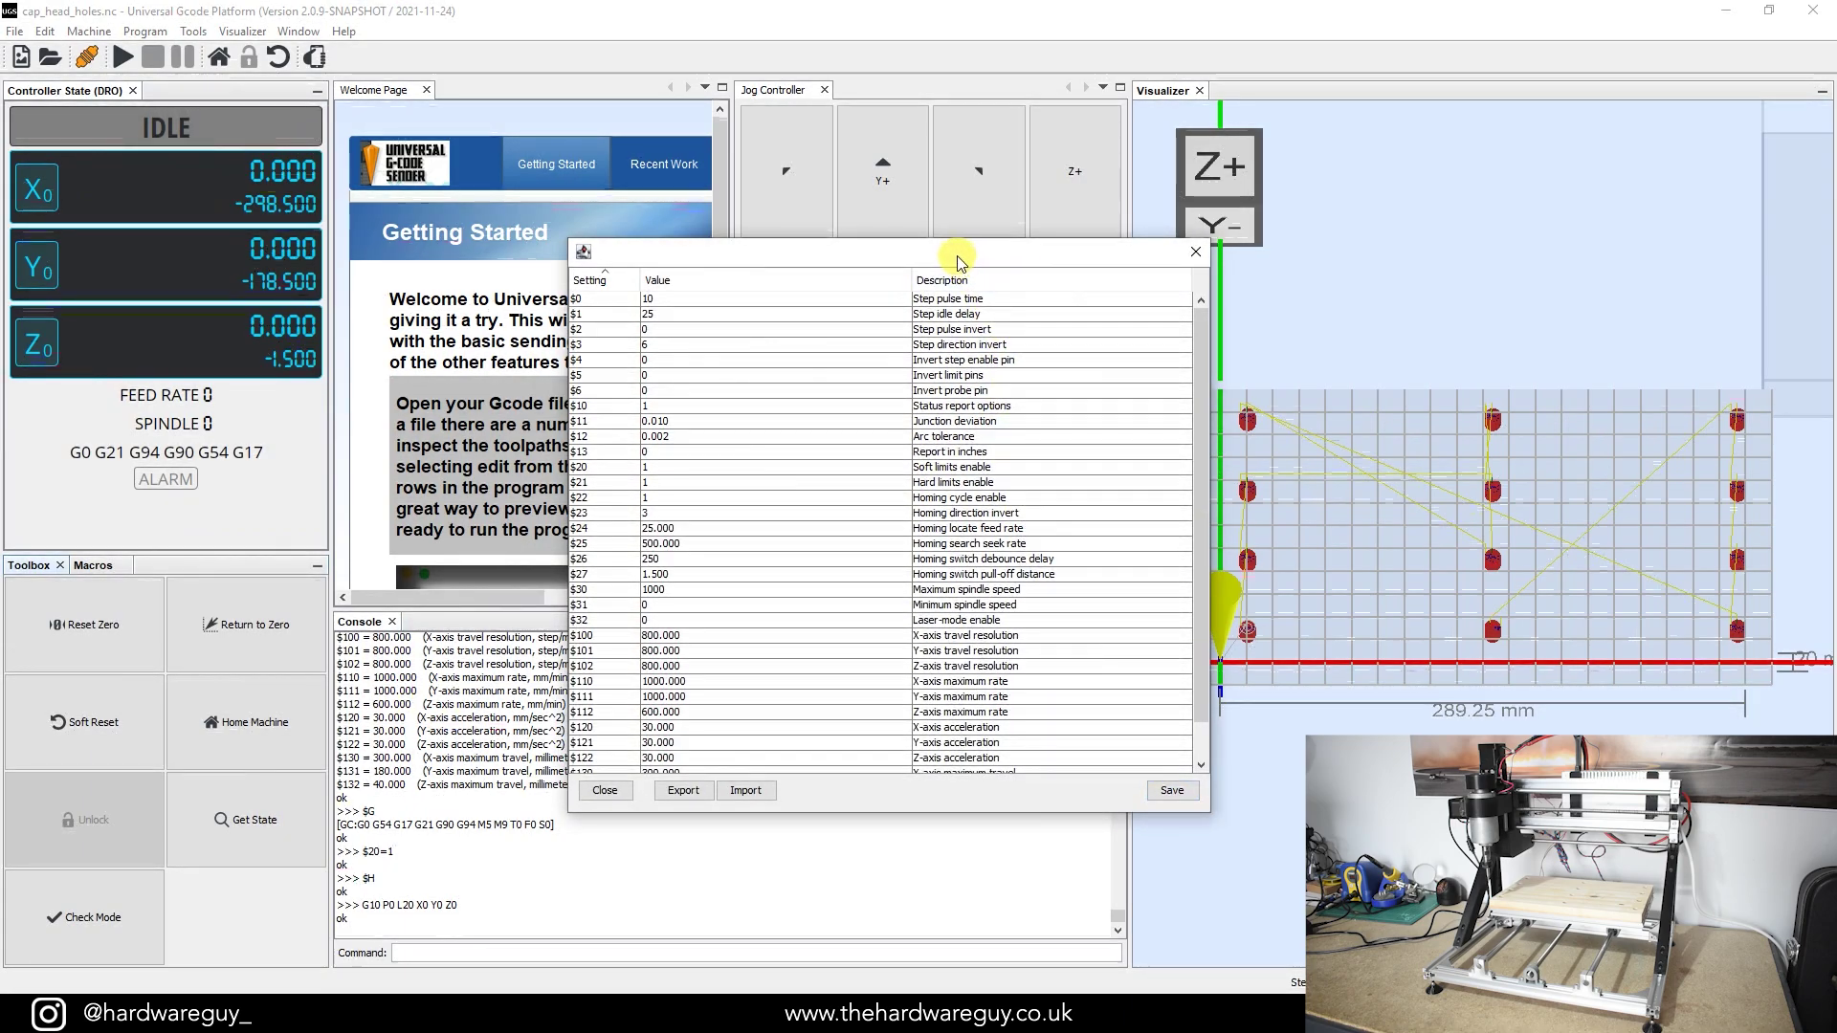
pyautogui.moveTo(959, 261); pyautogui.dragTo(1040, 305)
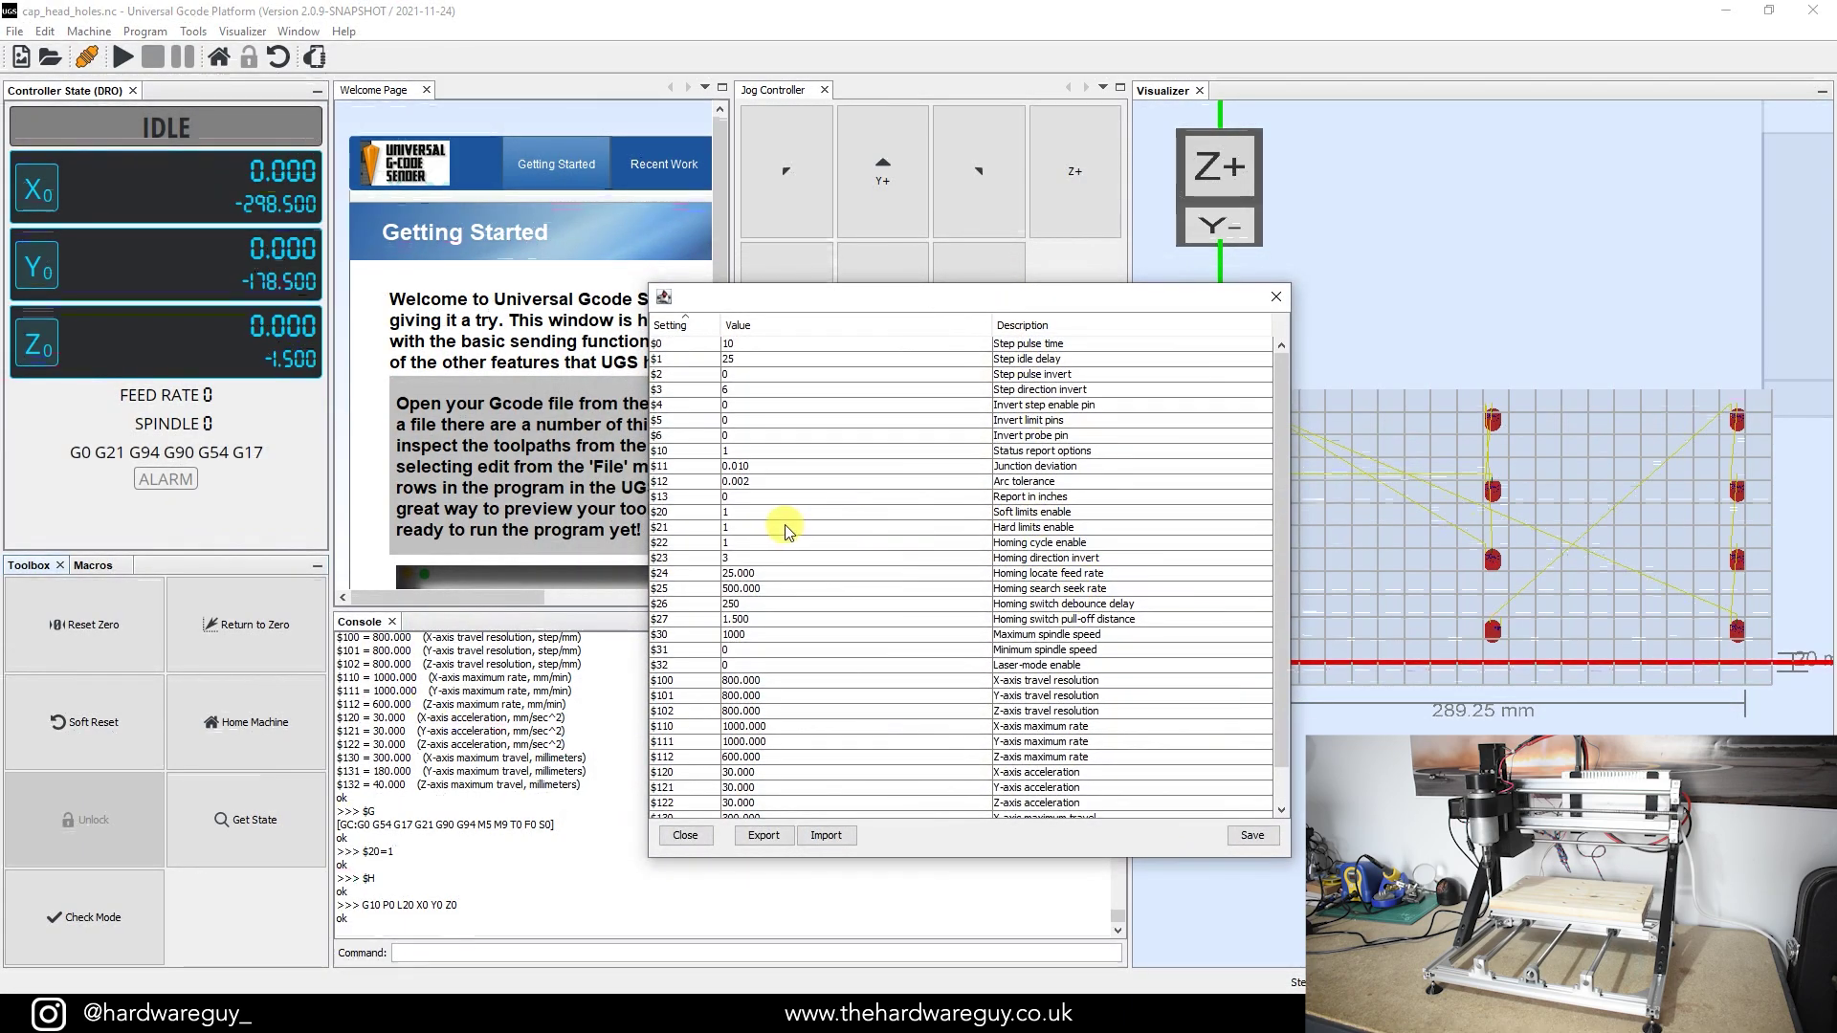
pyautogui.click(1013, 516)
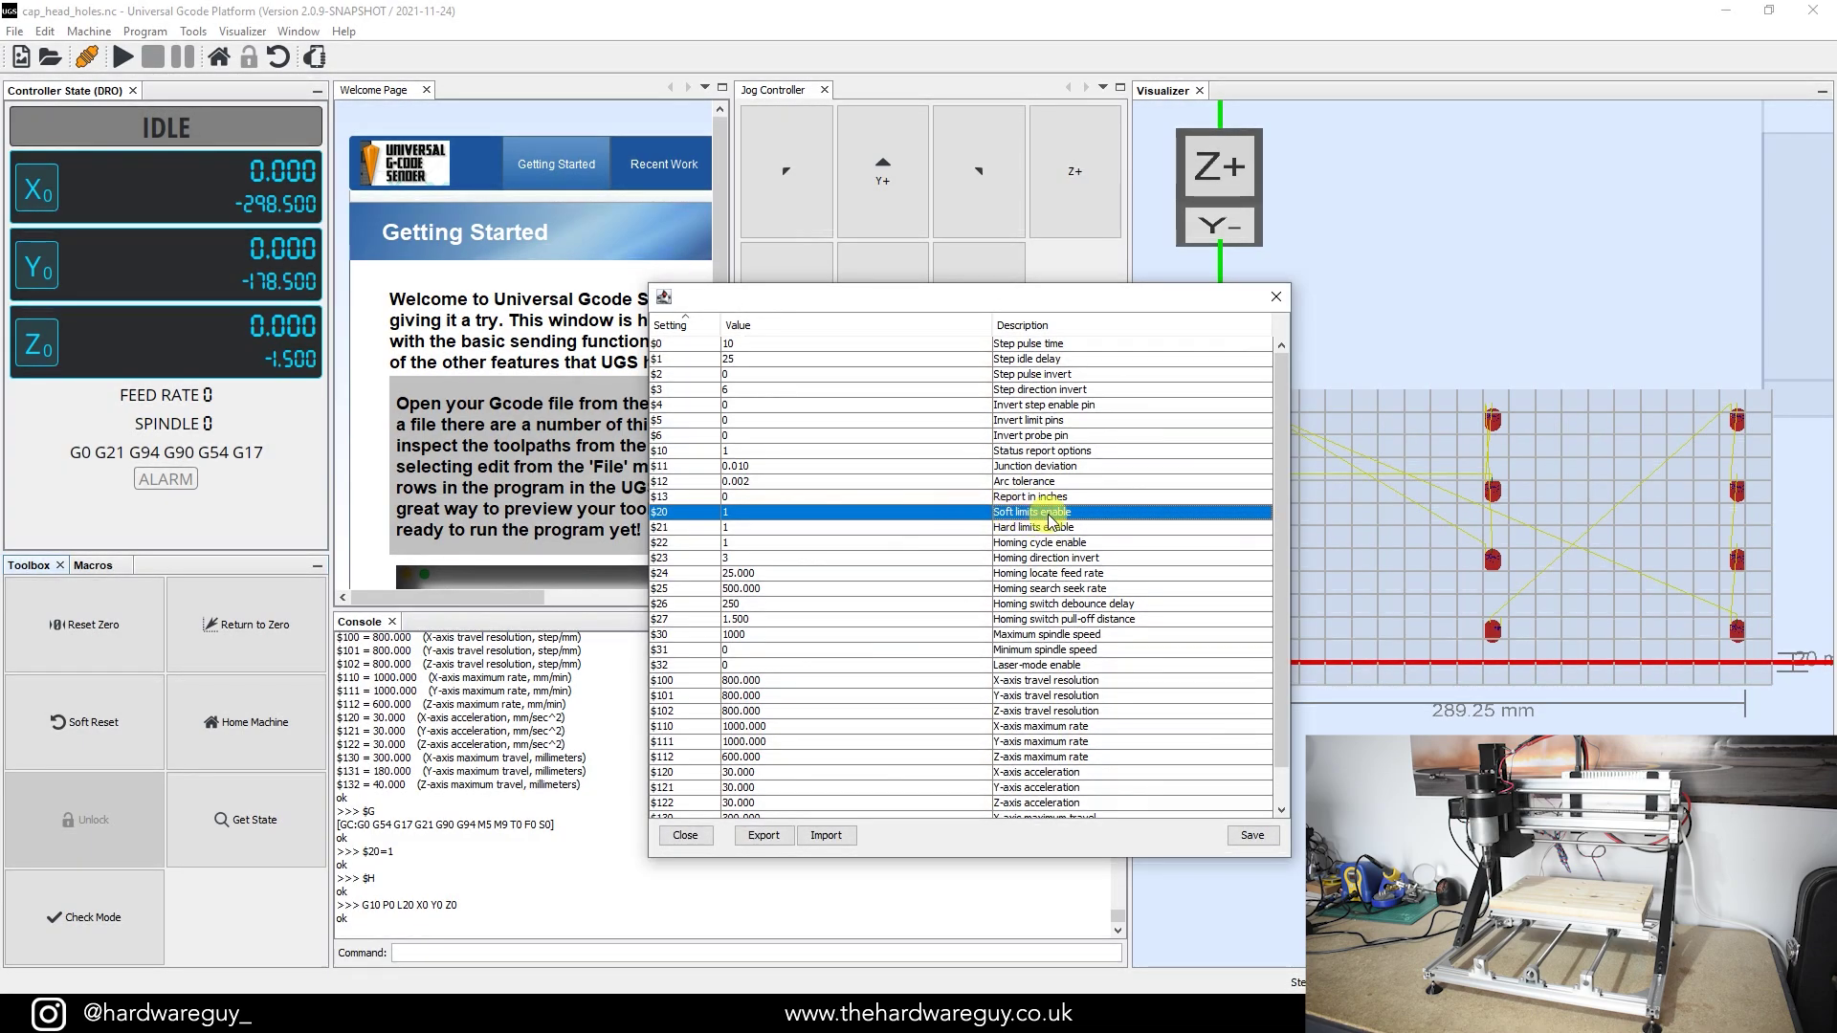
pyautogui.doubleClick(760, 510)
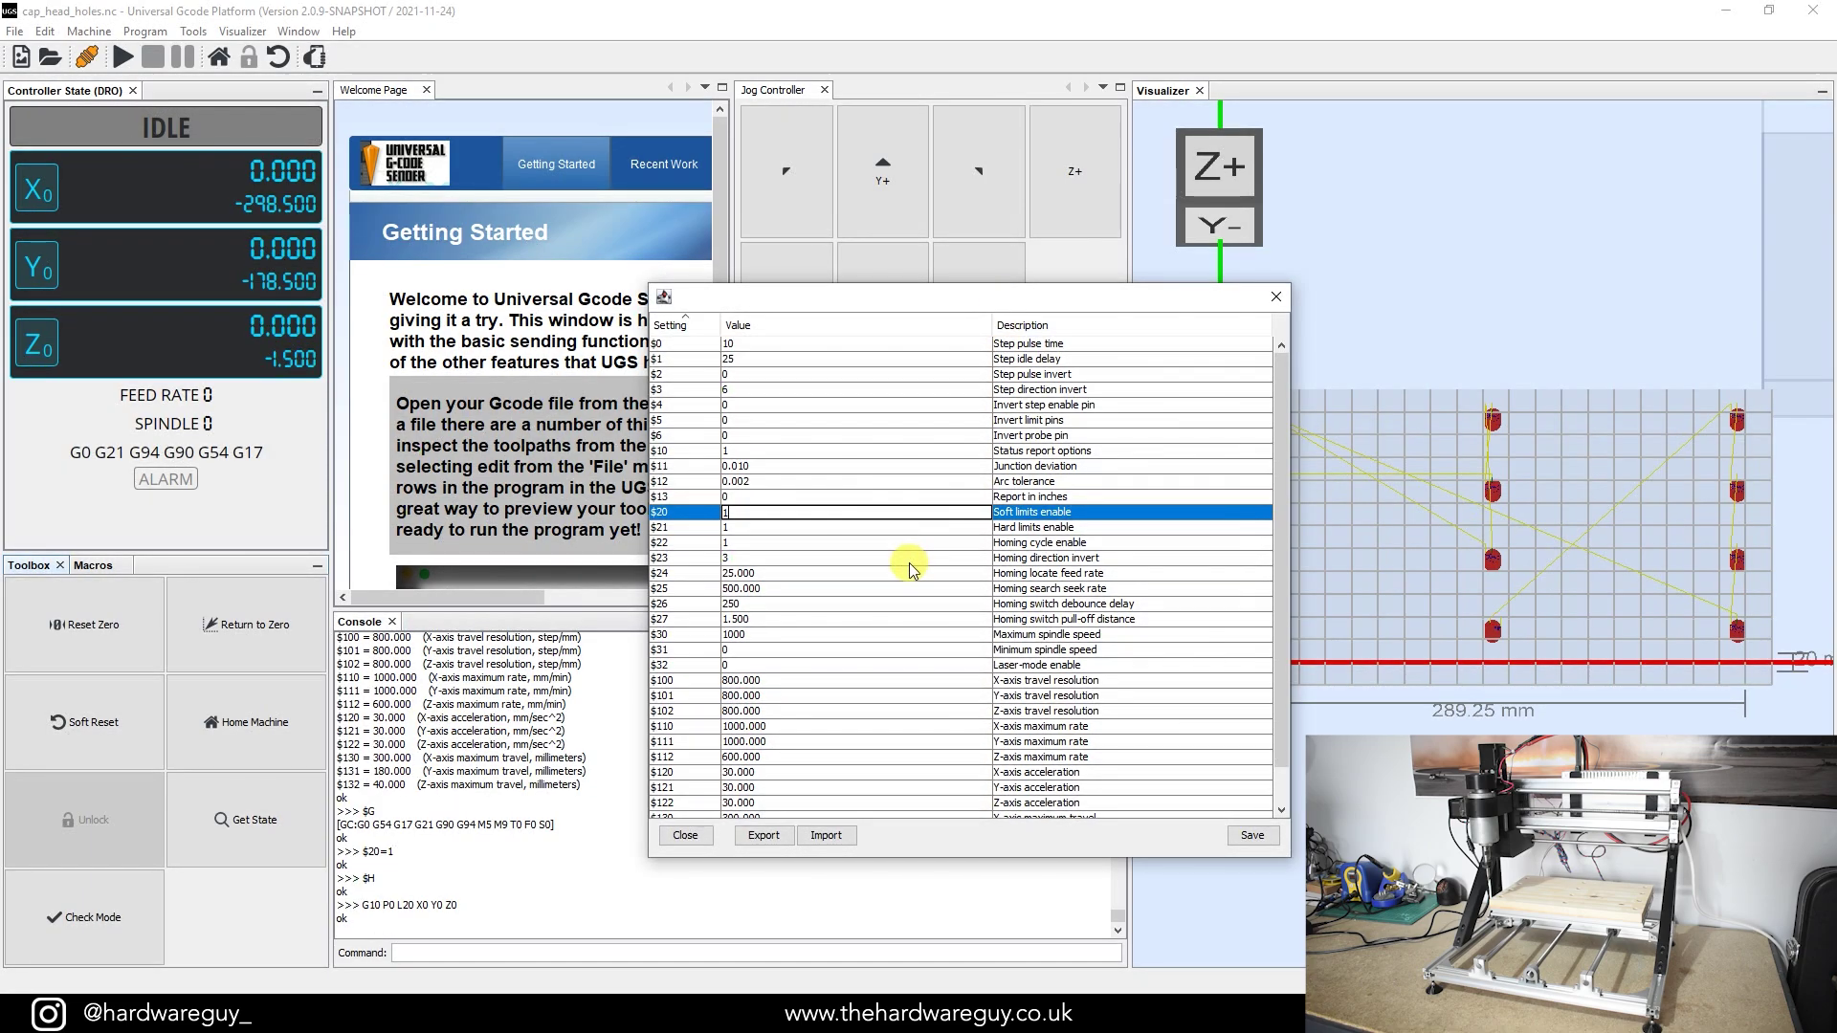
pyautogui.click(1022, 620)
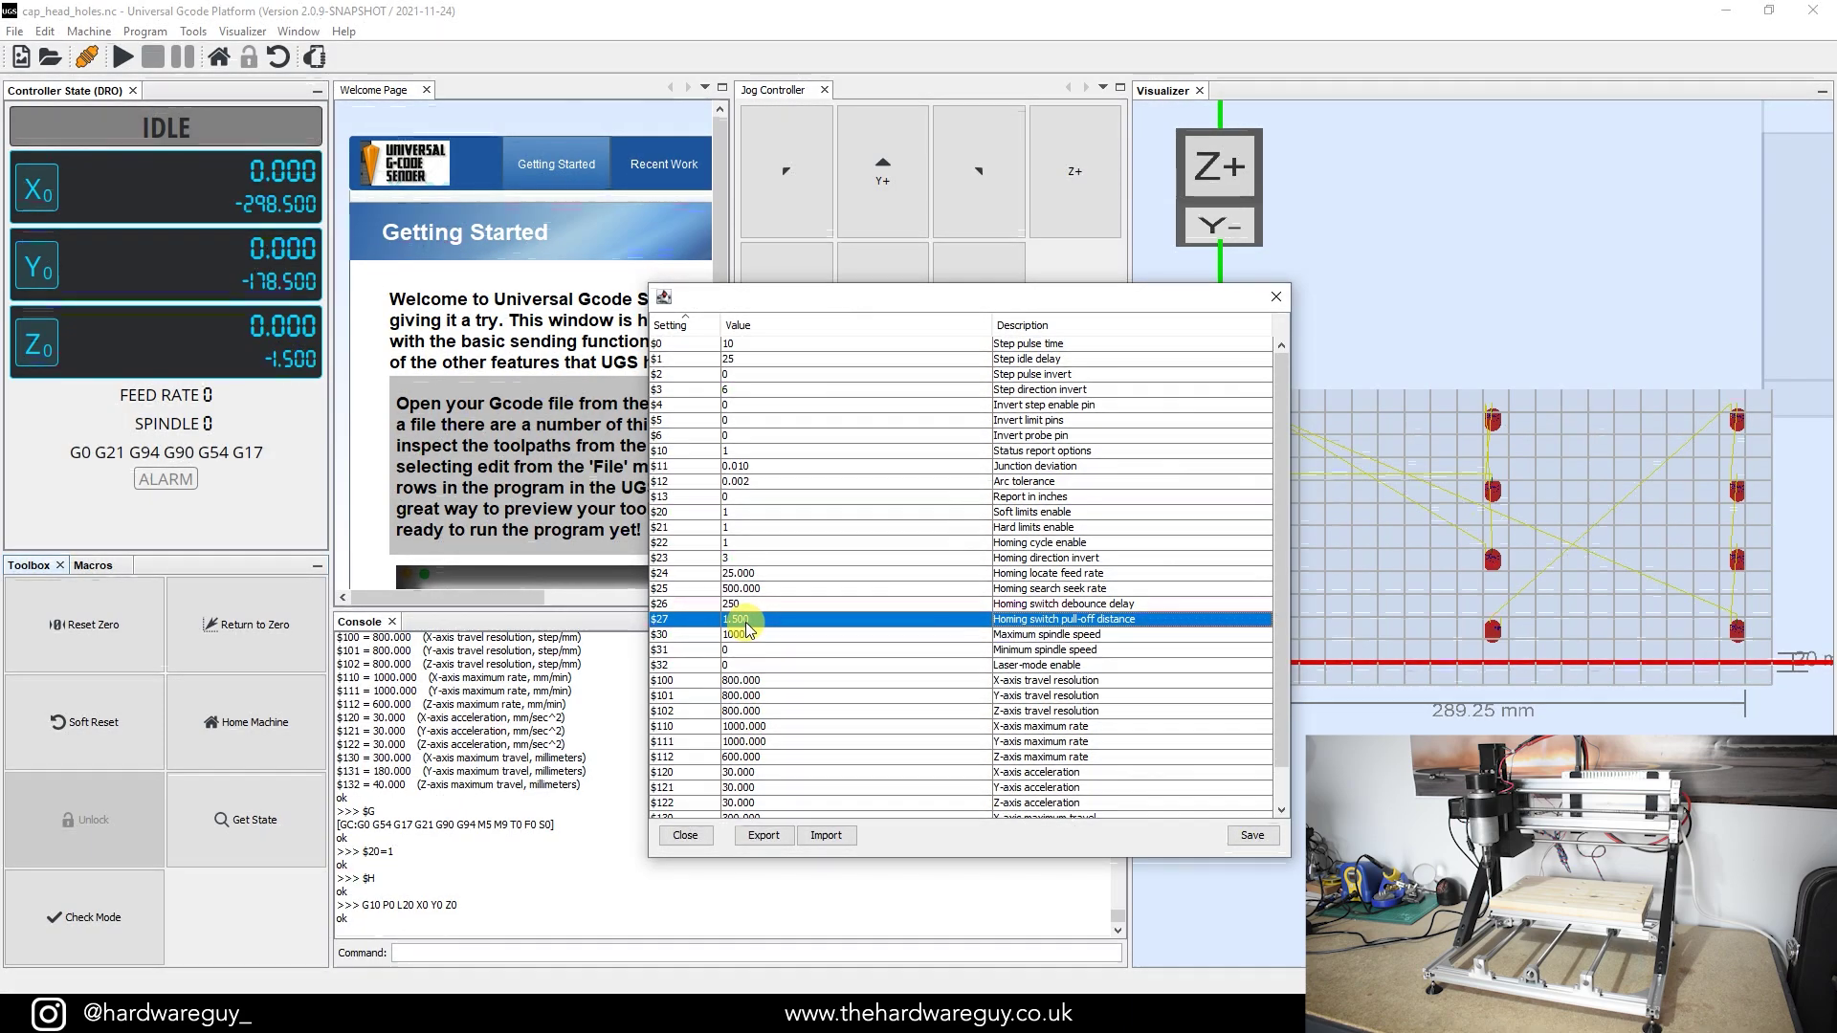
pyautogui.scroll(-1, 851, 725)
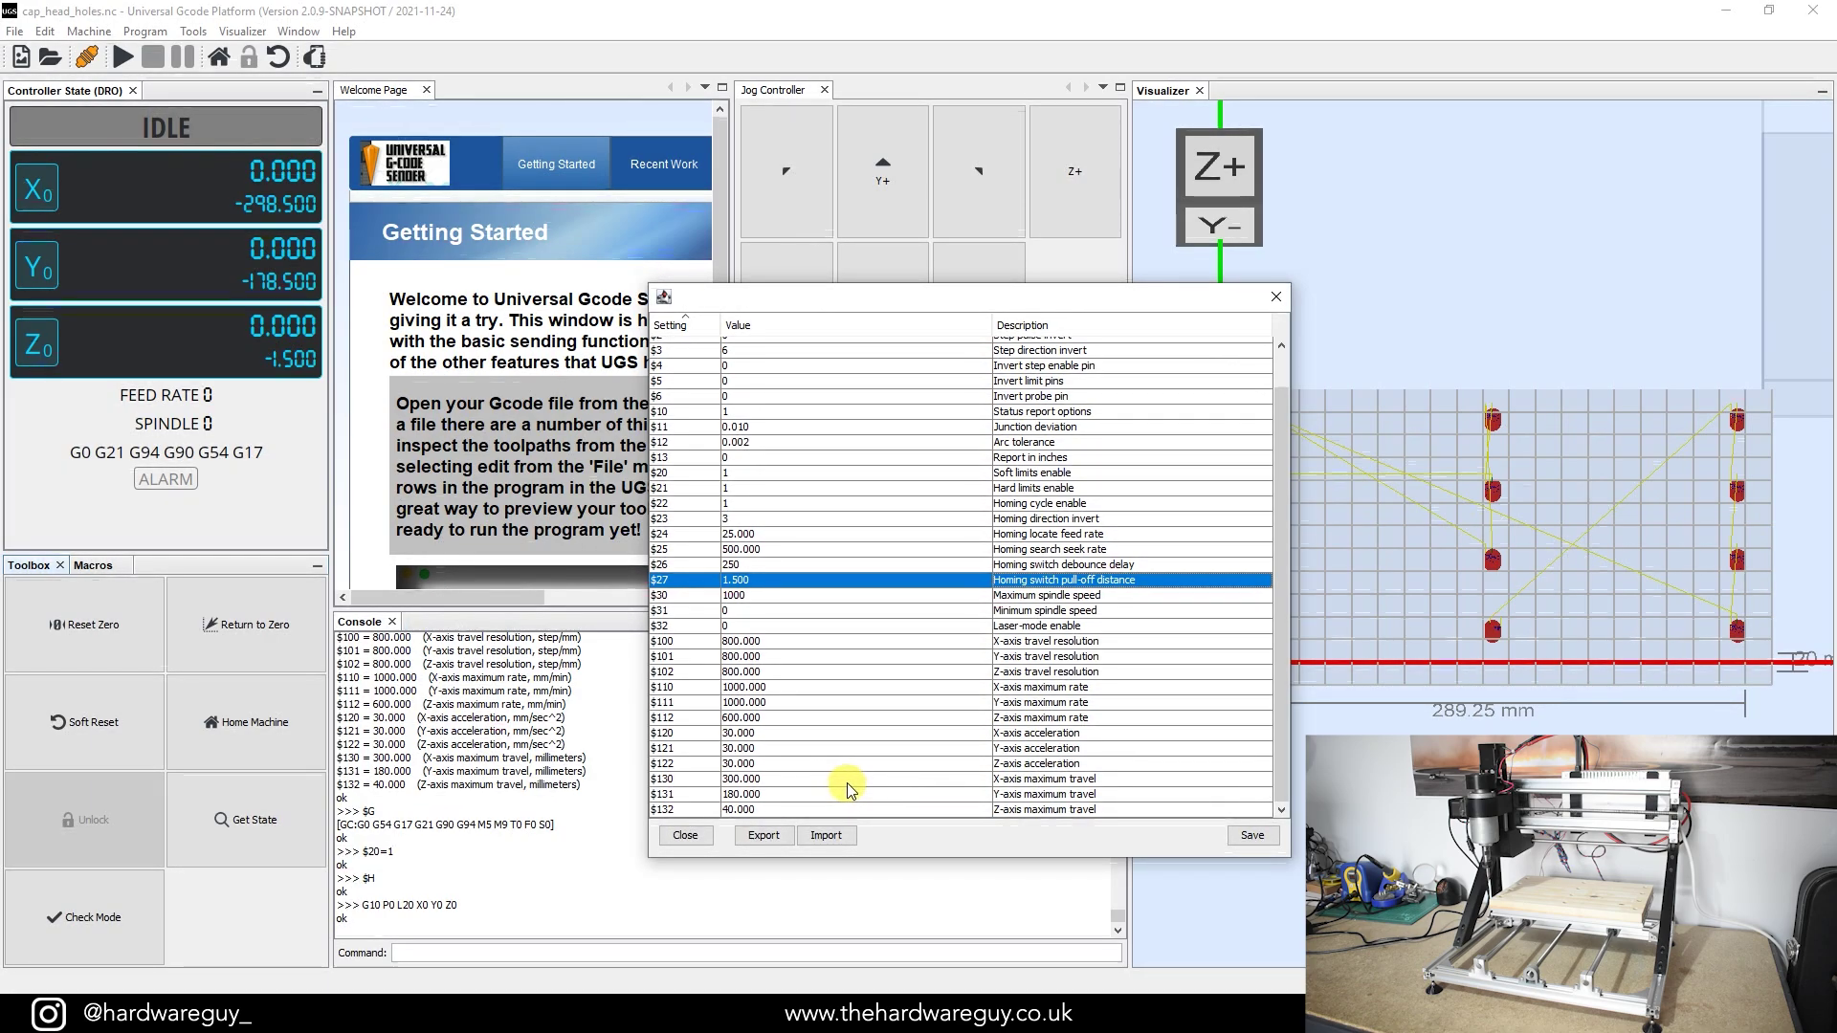
pyautogui.click(1252, 835)
pyautogui.click(1276, 299)
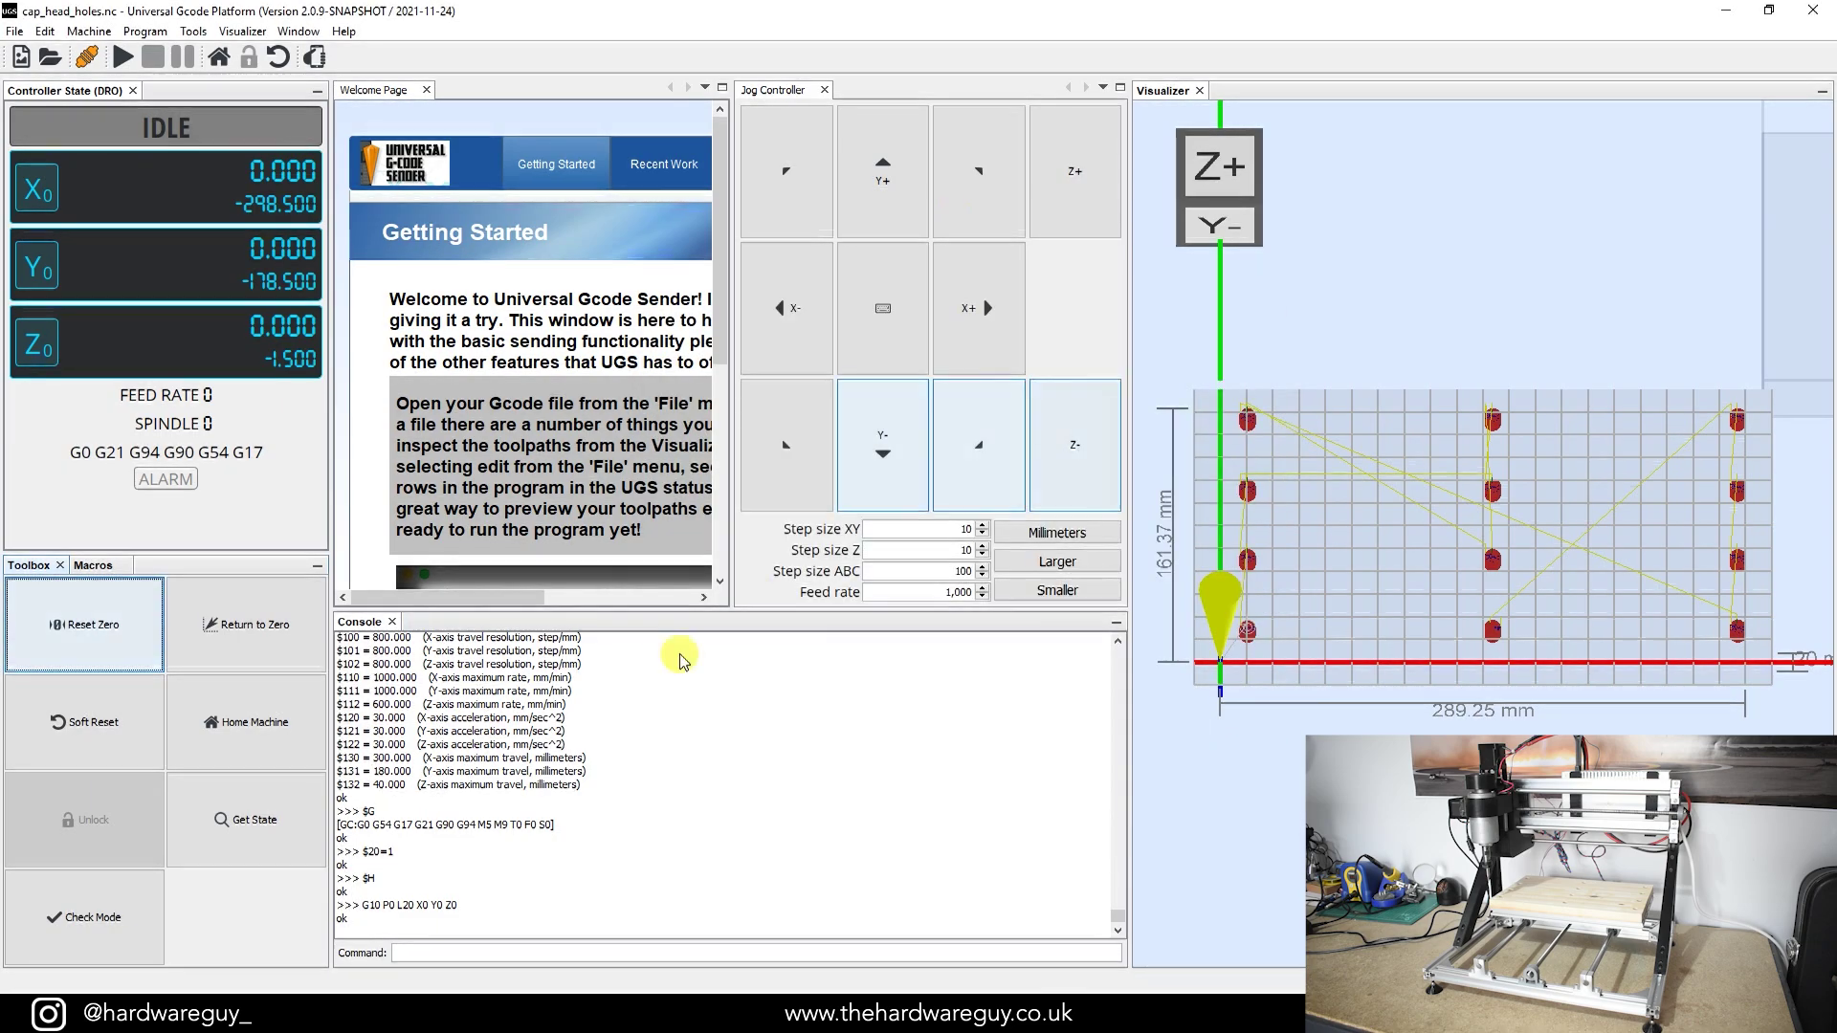
# Jog Z down in 10 mm steps past its -30 mm limit until further moves are rejected
pyautogui.click(1087, 453)
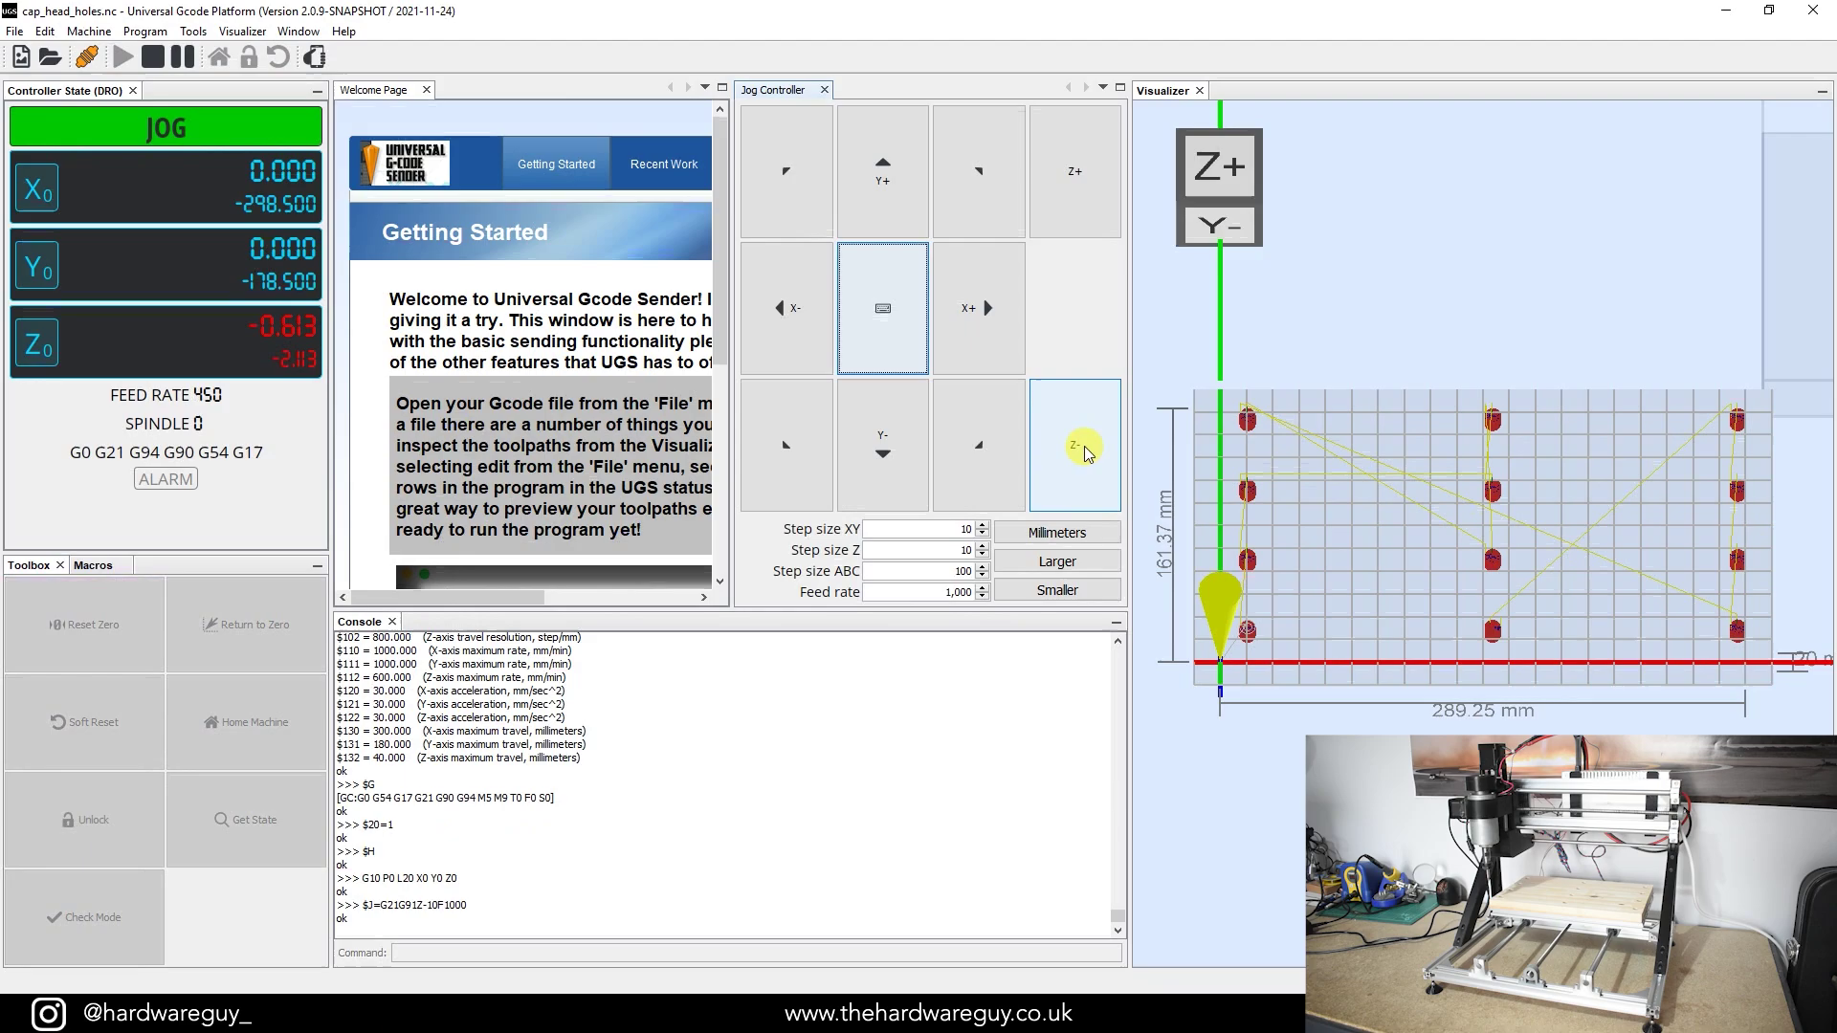
pyautogui.click(1087, 453)
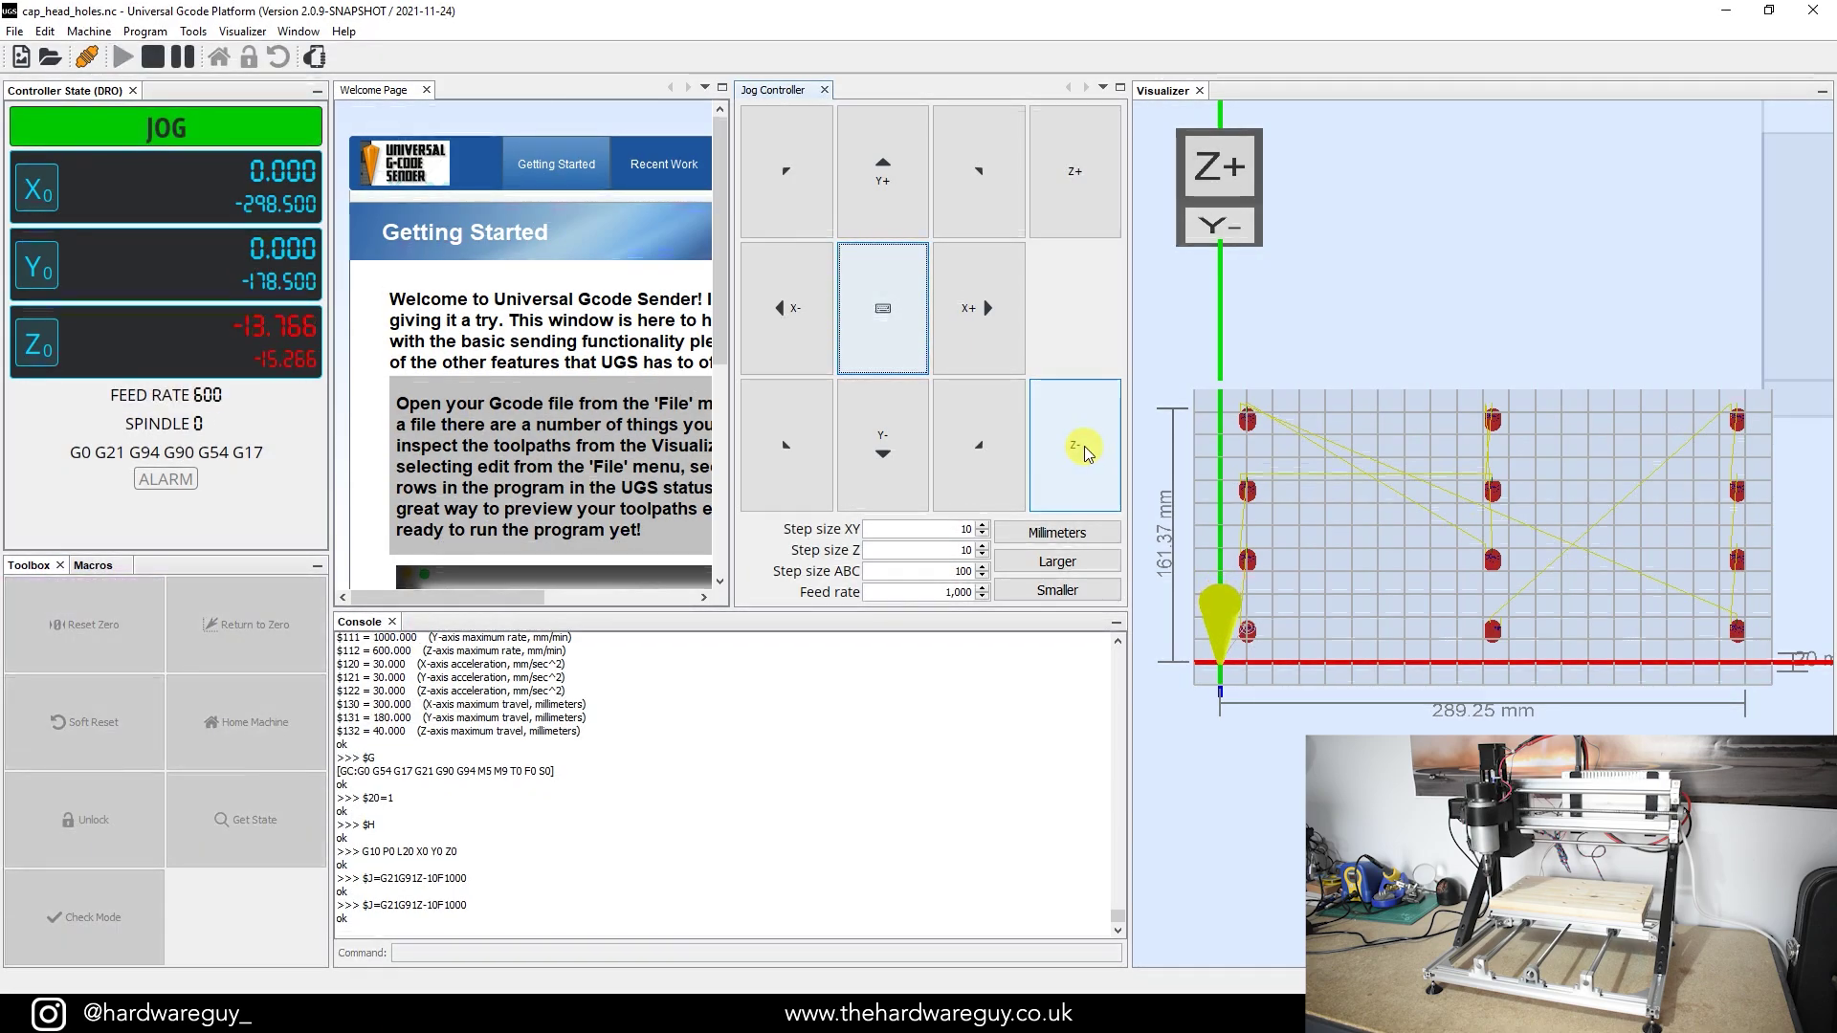
pyautogui.click(1087, 453)
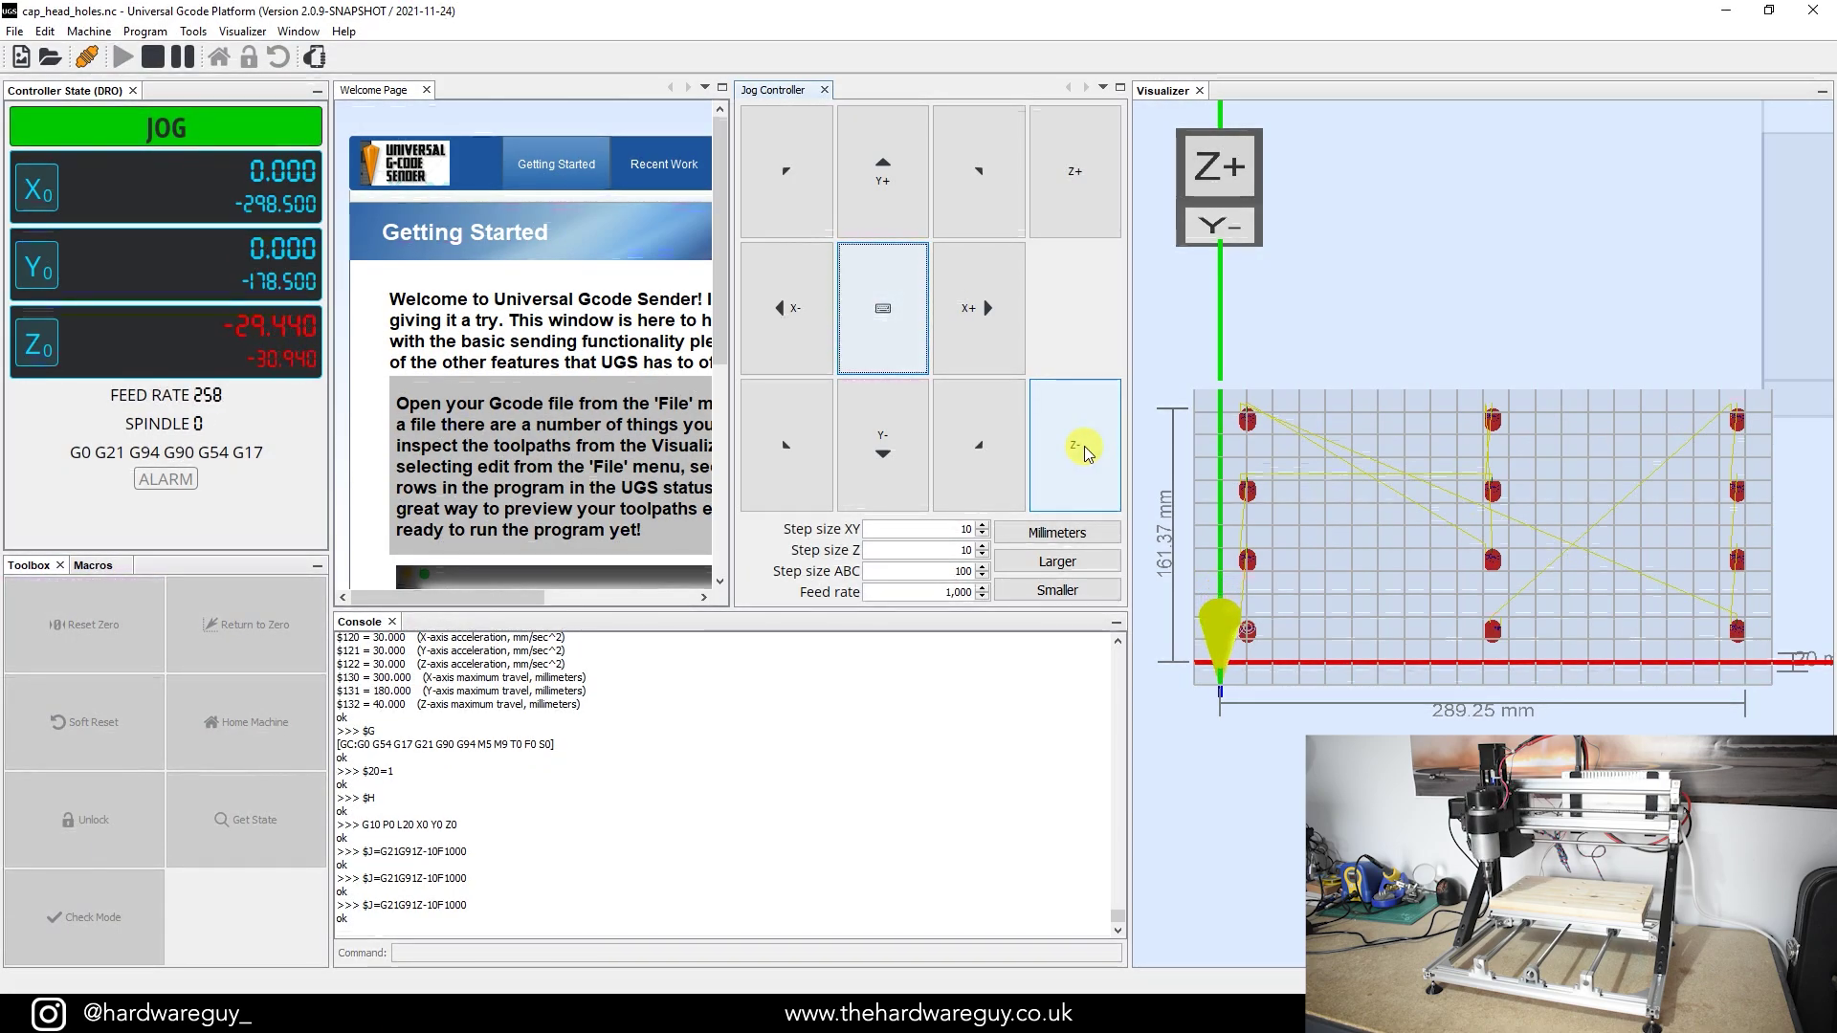
pyautogui.click(1087, 454)
pyautogui.click(1087, 453)
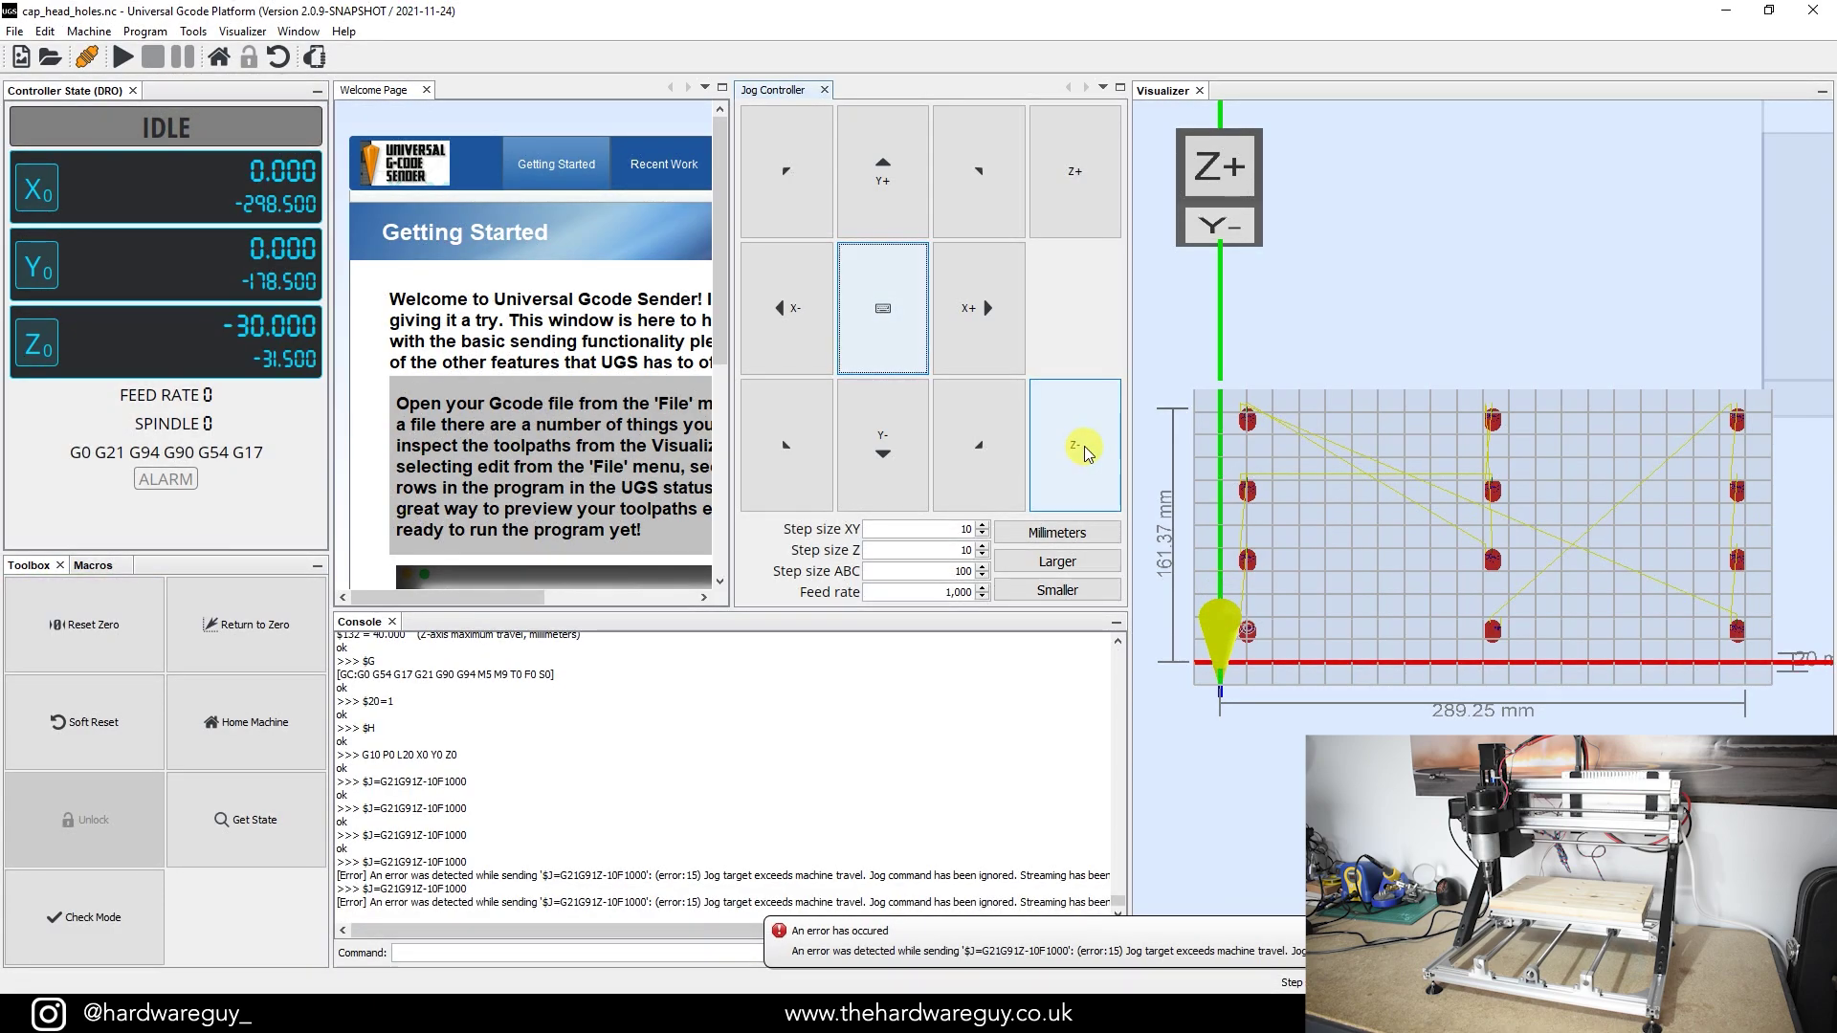
pyautogui.click(1085, 452)
pyautogui.click(1085, 452)
pyautogui.click(1084, 451)
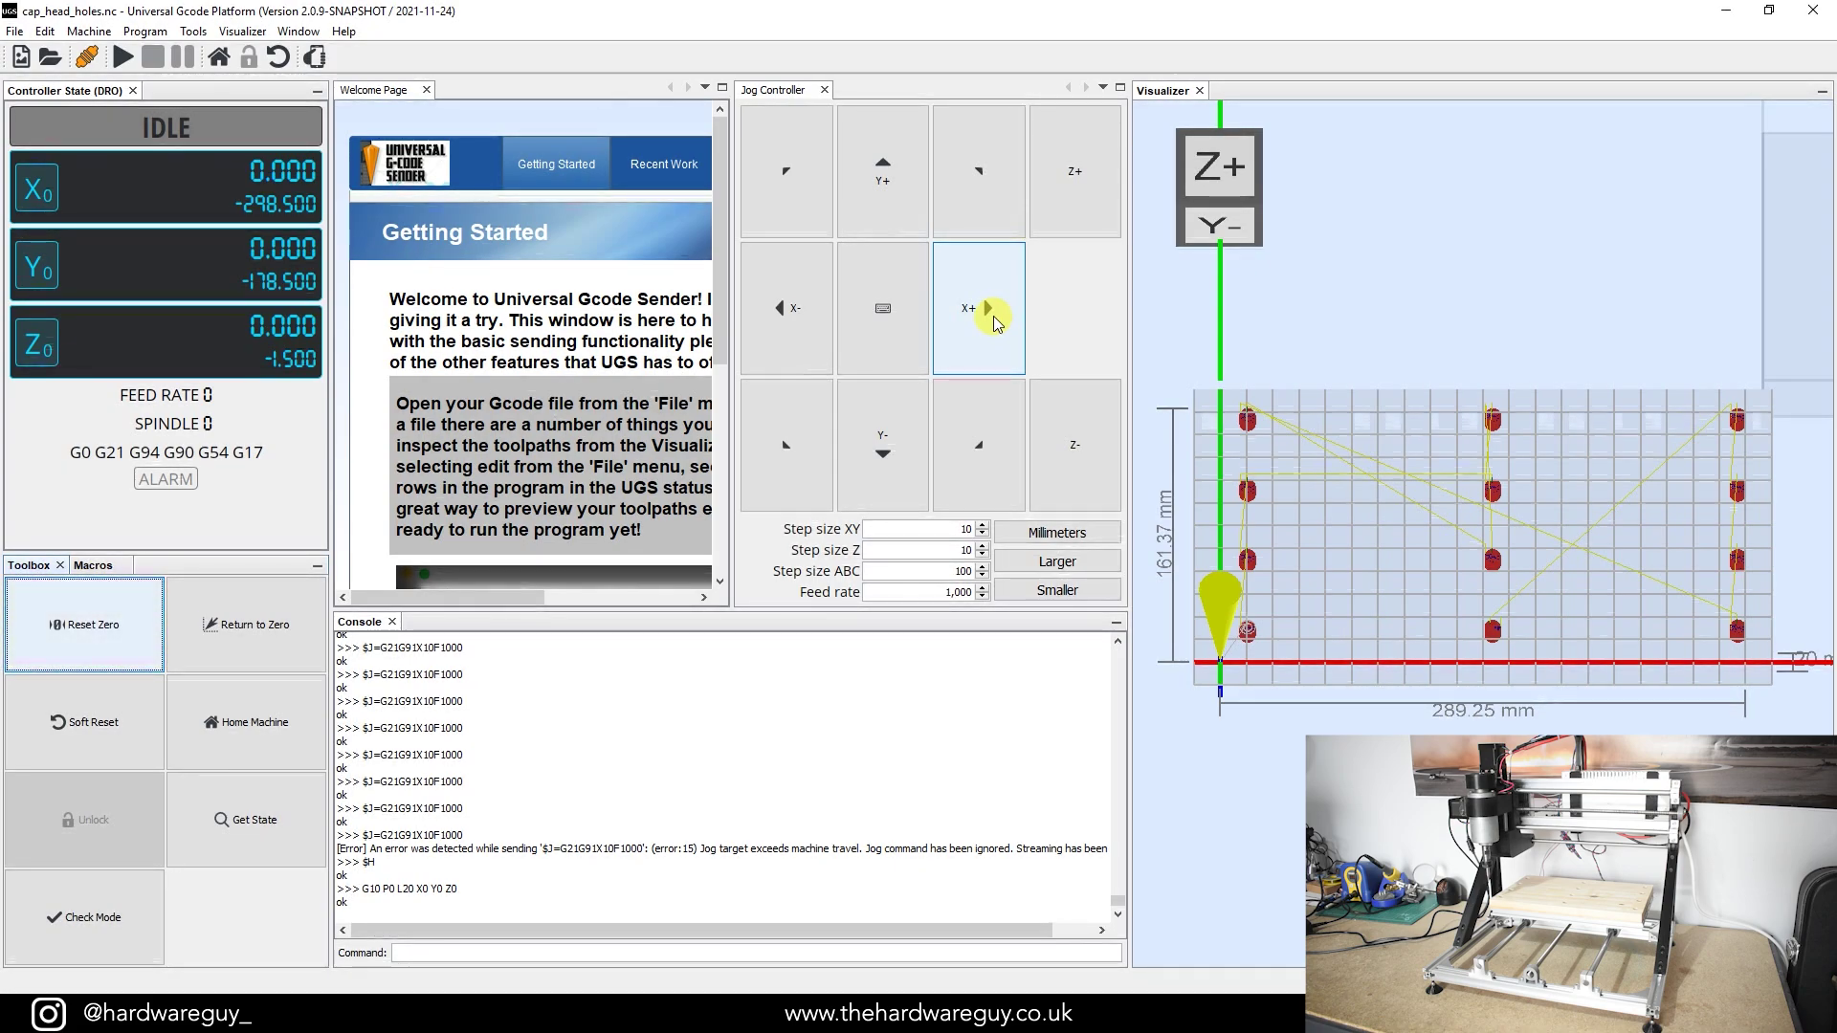
# Jog X positive in 10 mm steps up to its travel limit
pyautogui.click(986, 316)
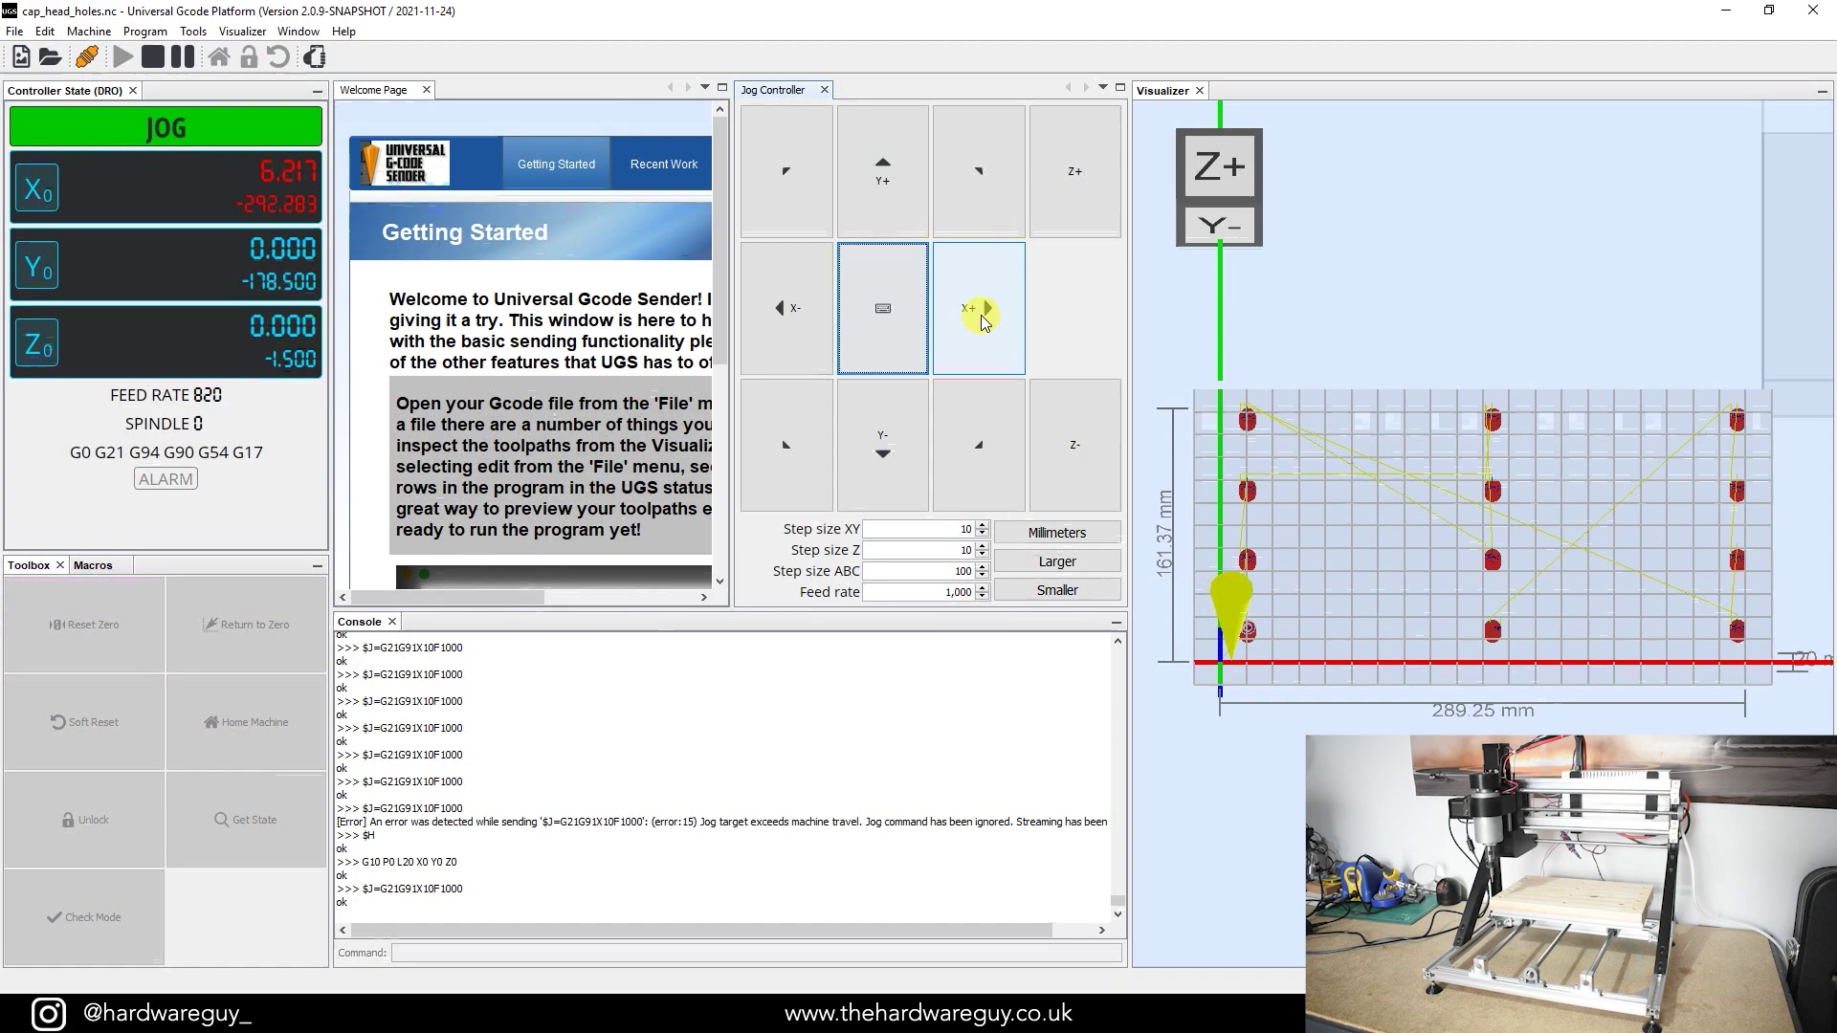
pyautogui.click(984, 315)
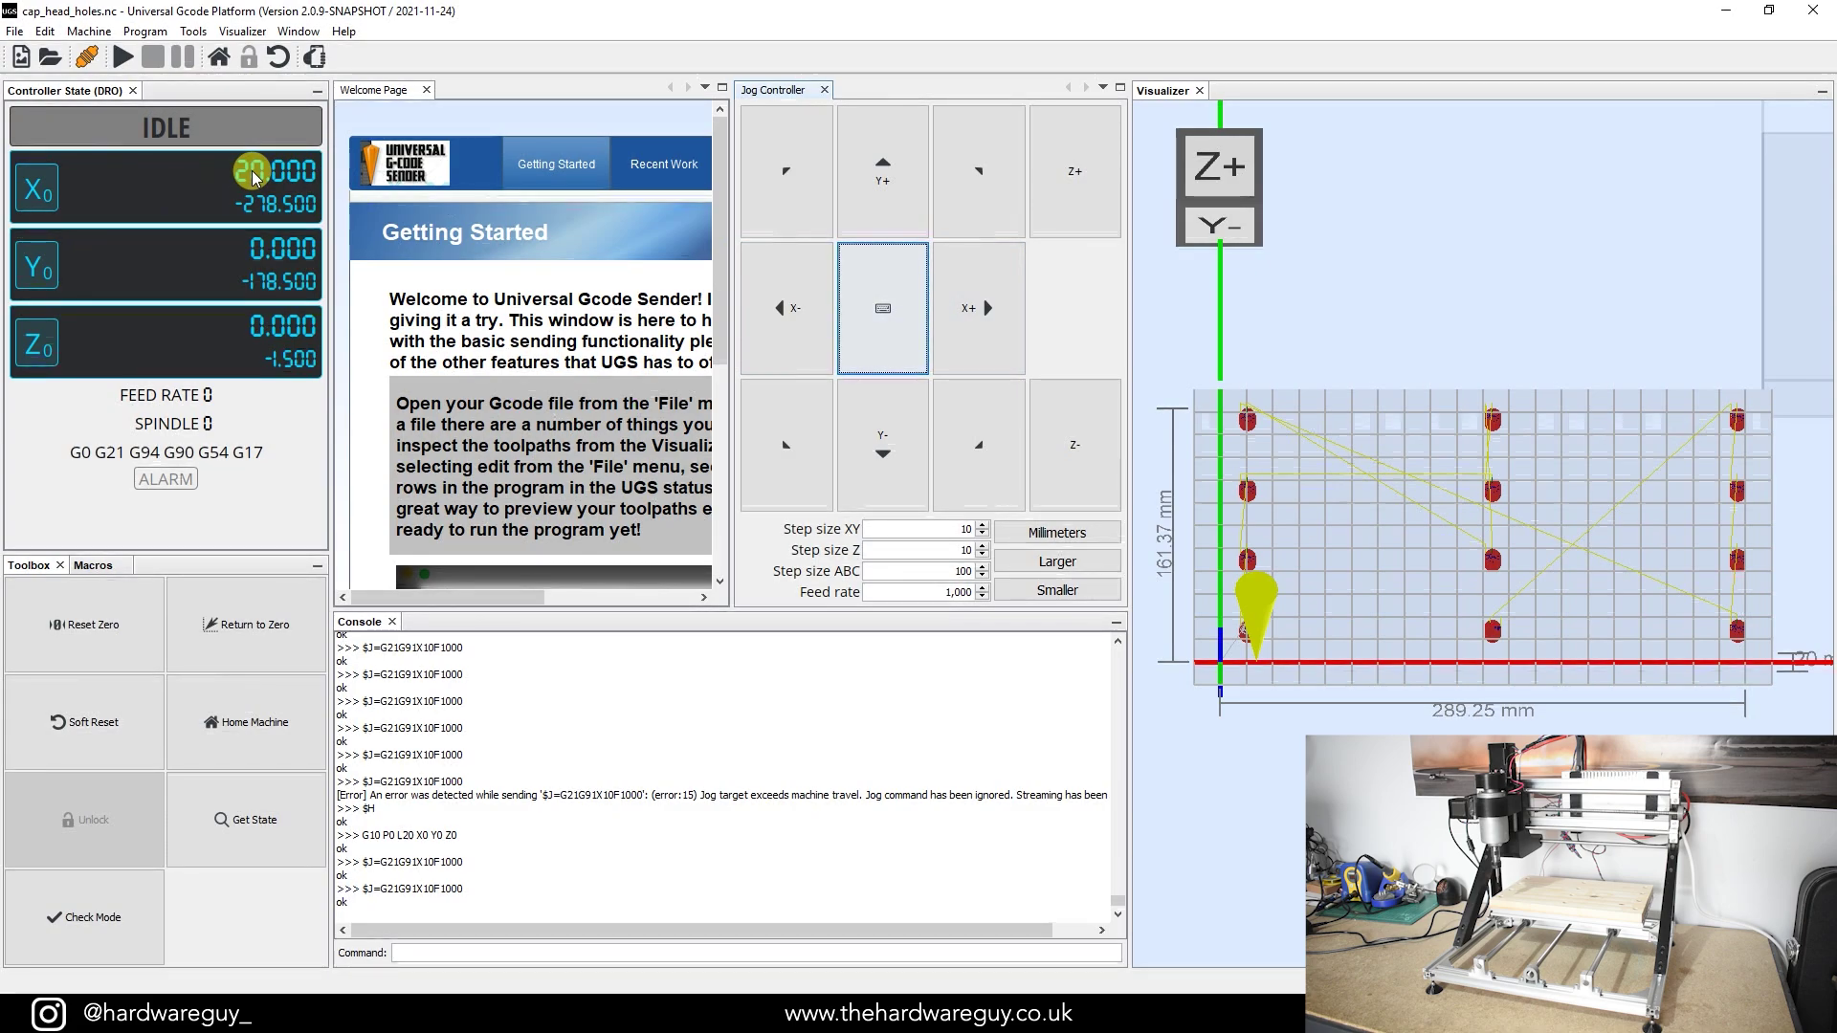
pyautogui.click(988, 312)
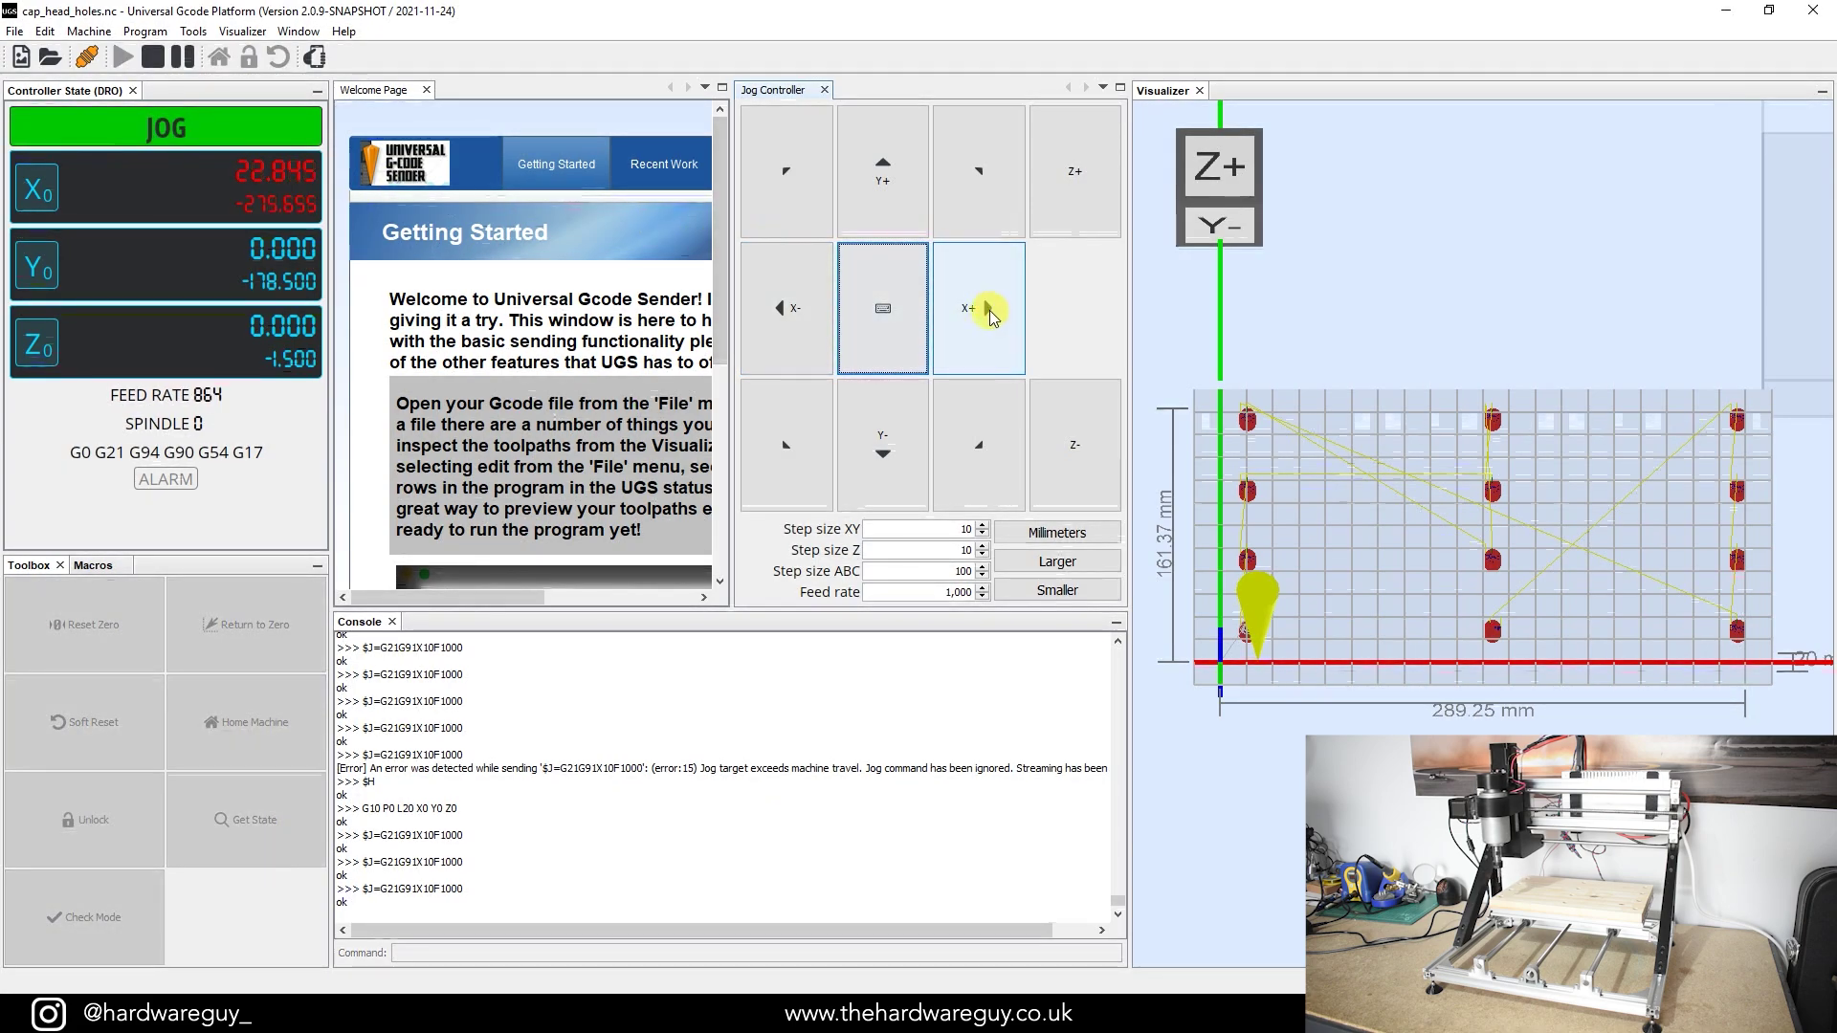
pyautogui.click(989, 312)
pyautogui.click(984, 314)
pyautogui.click(977, 315)
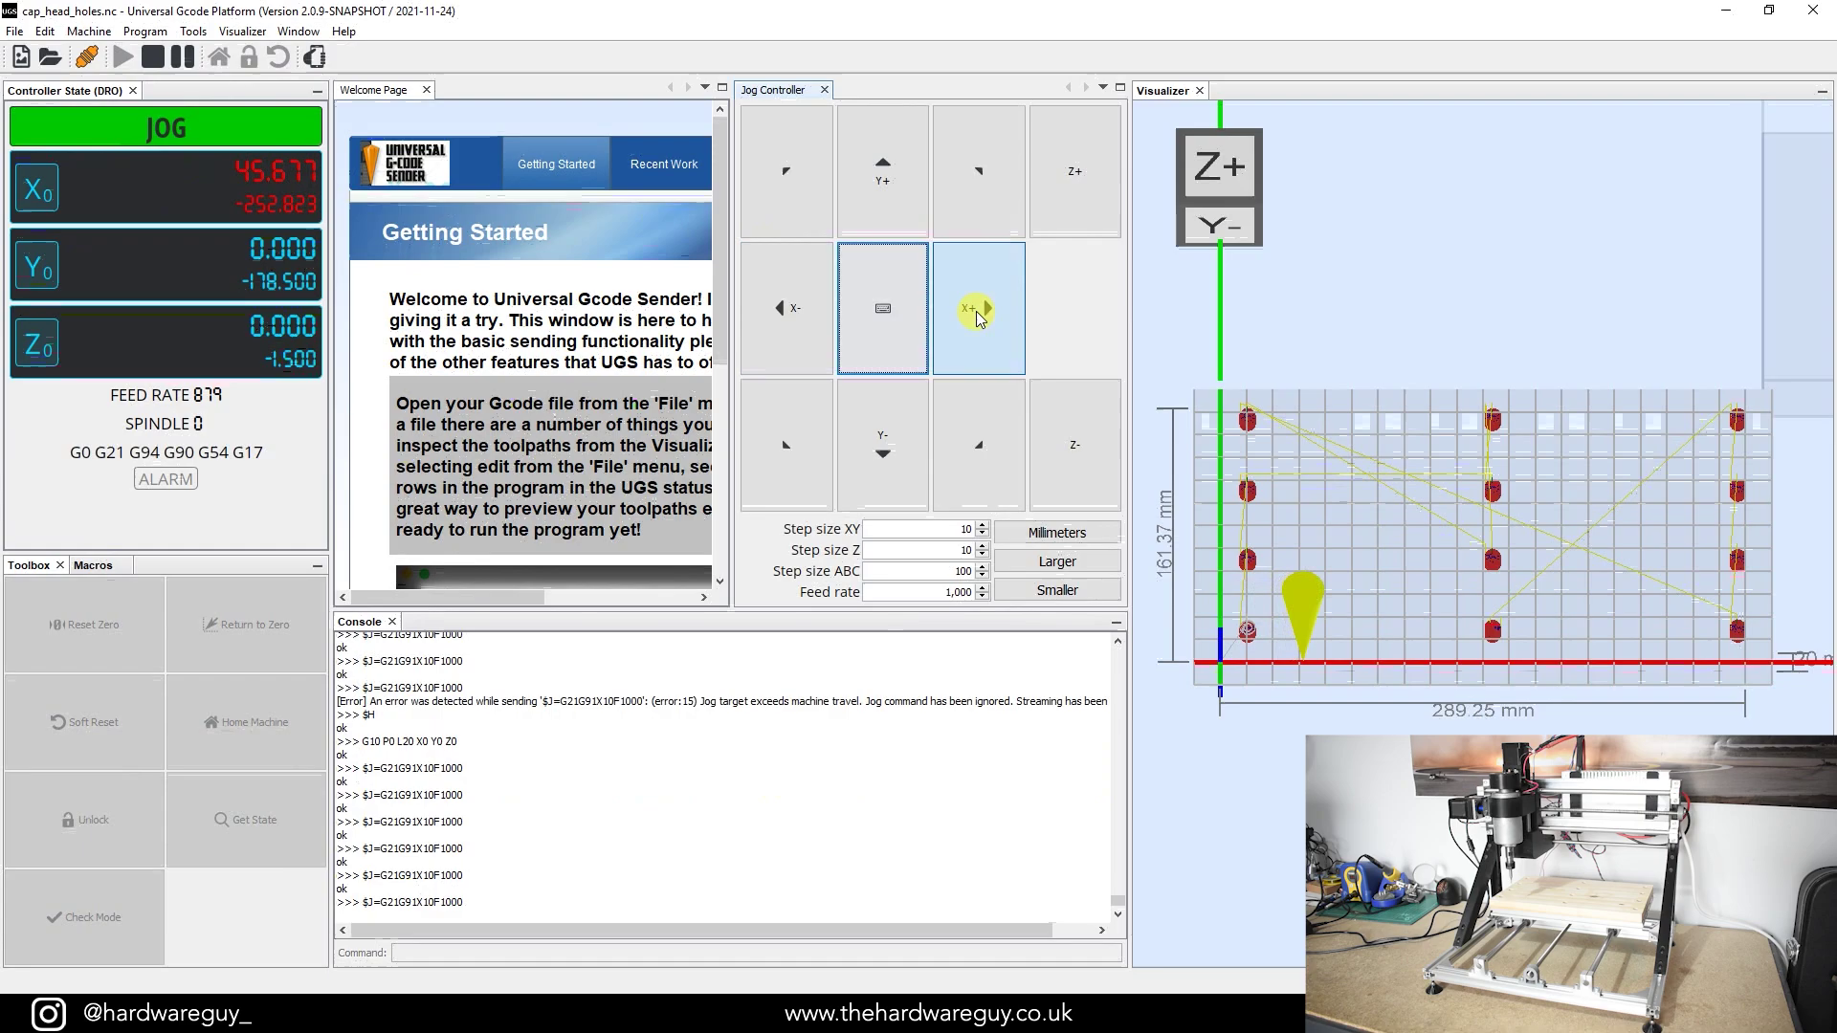
pyautogui.click(978, 316)
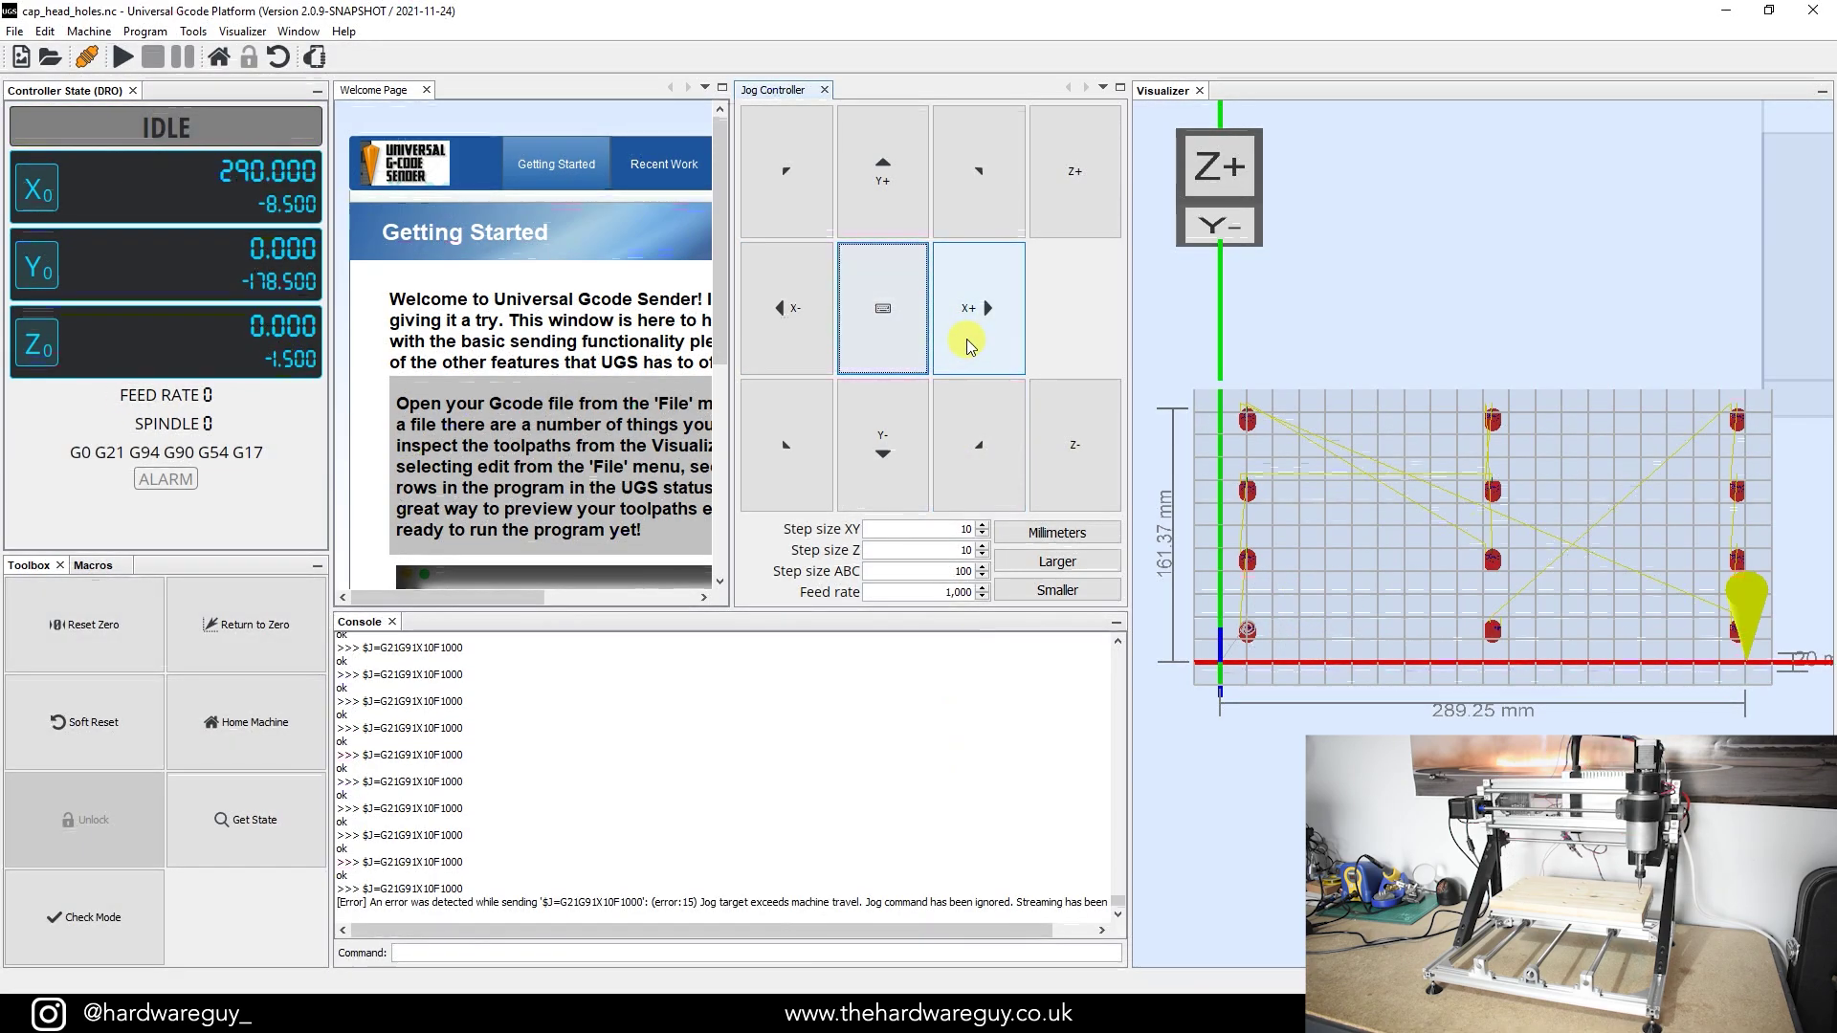
pyautogui.click(969, 346)
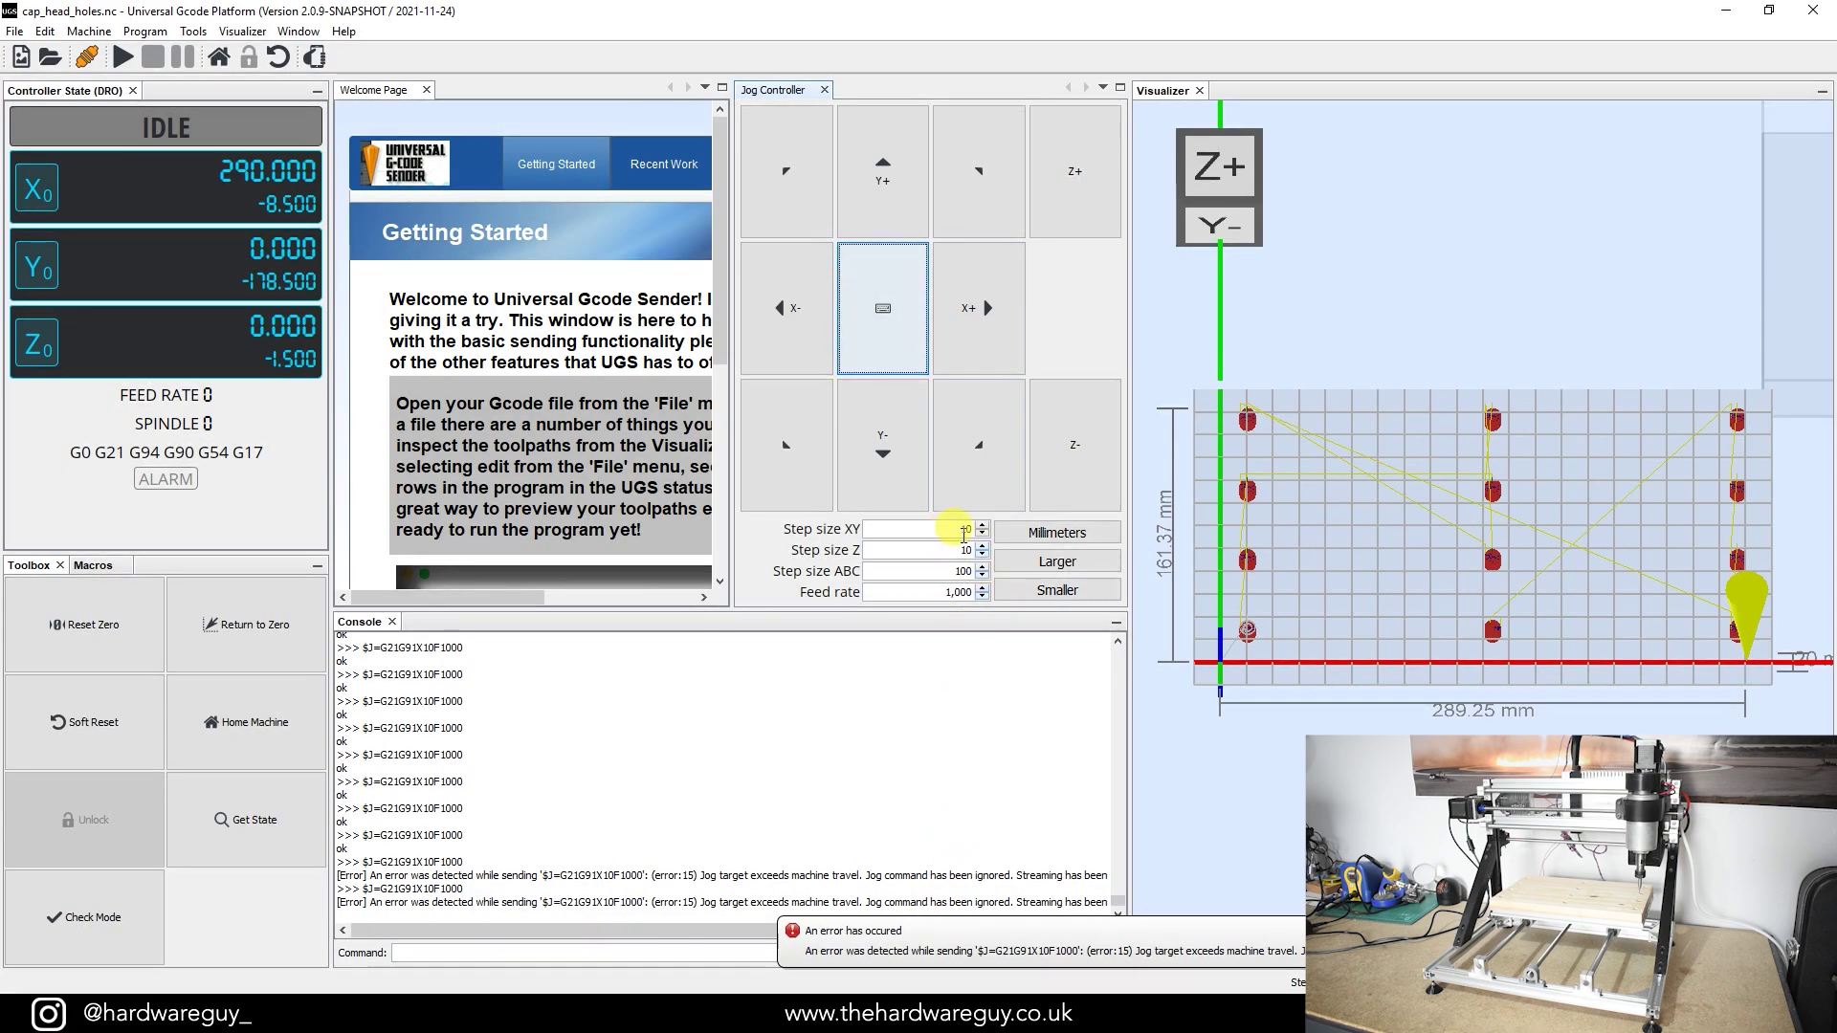
# Switch to 1 mm jog steps and nudge X+ until soft limits reject it with an ALARM
pyautogui.click(1052, 590)
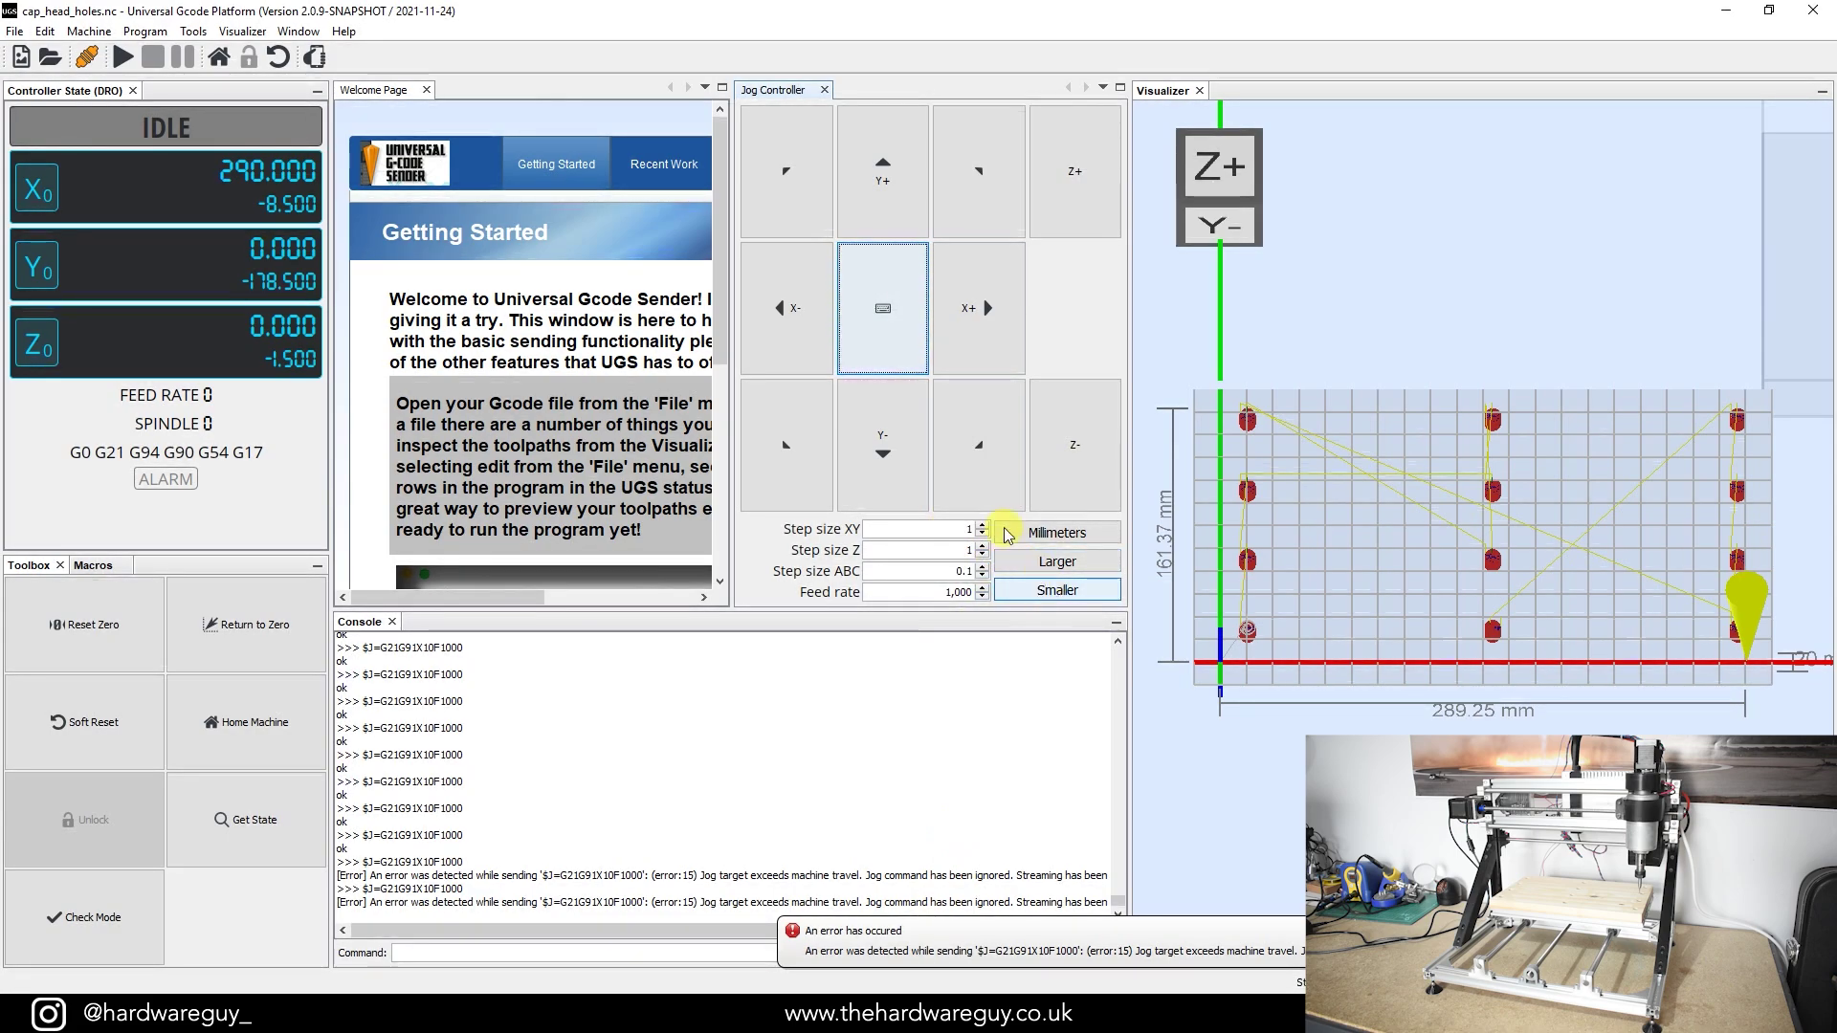
pyautogui.click(982, 304)
pyautogui.click(988, 315)
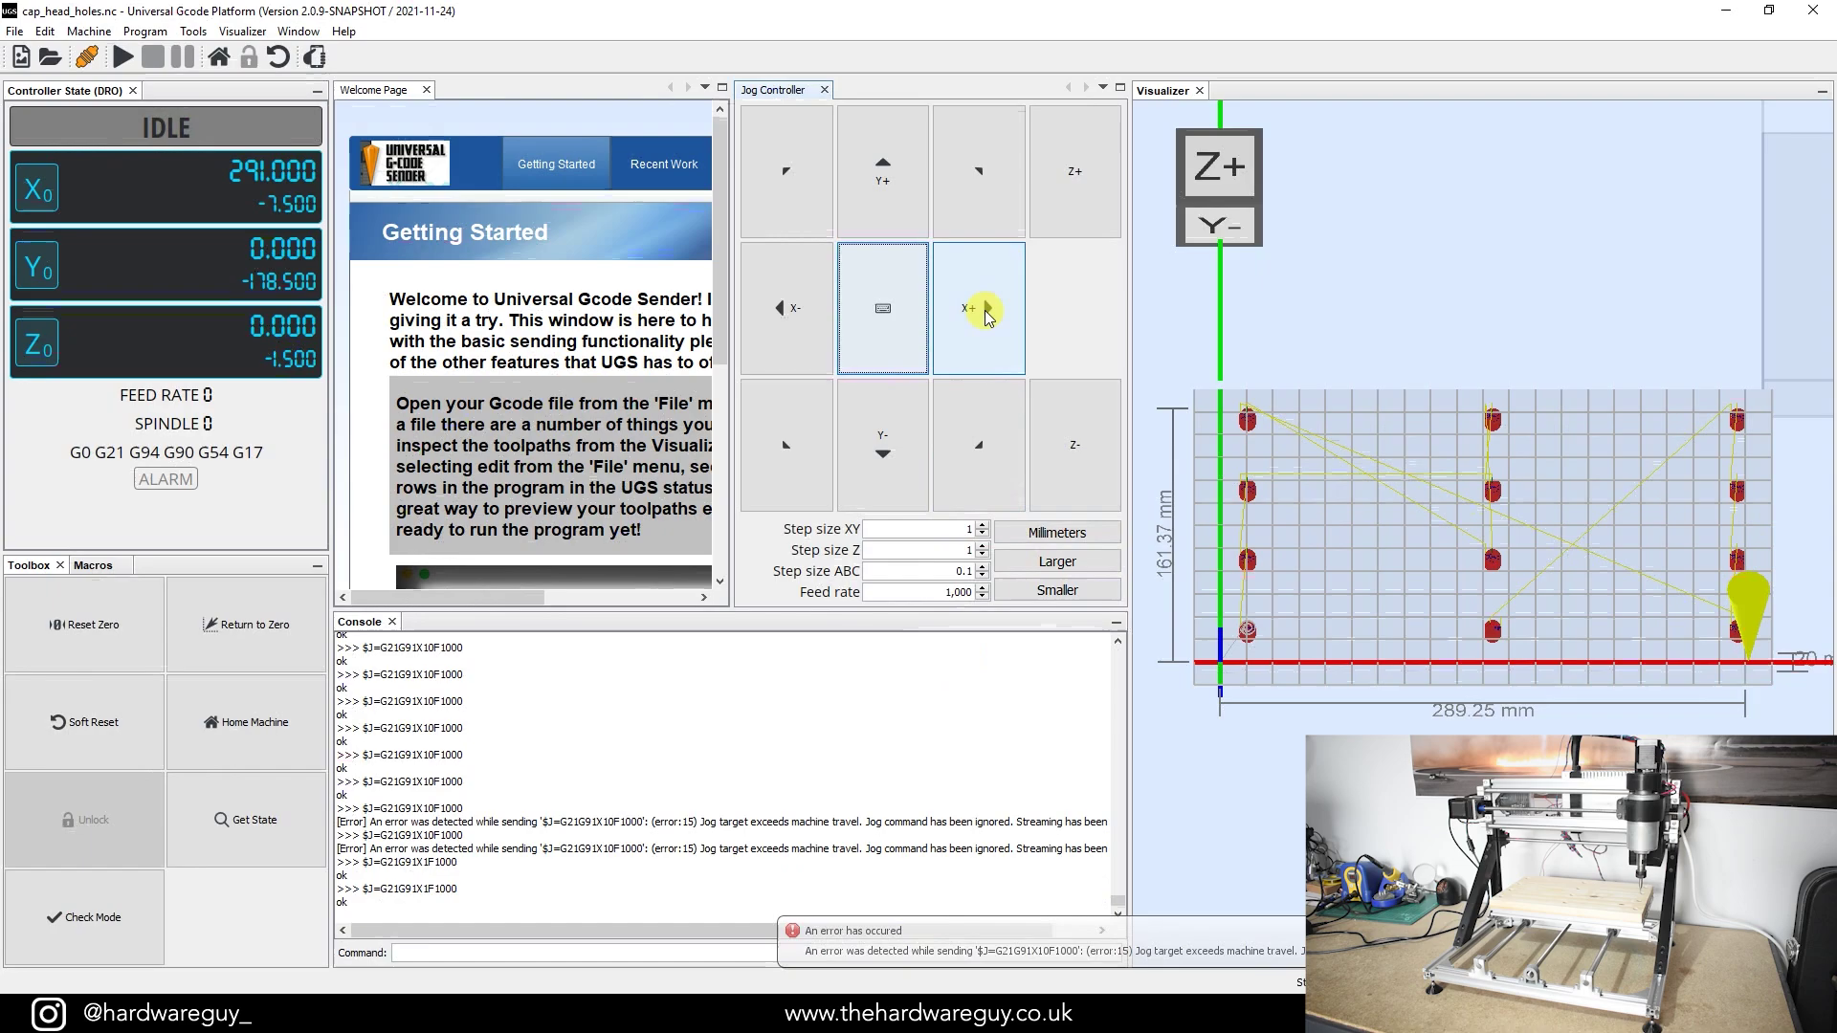
pyautogui.click(986, 310)
pyautogui.click(985, 311)
pyautogui.click(986, 311)
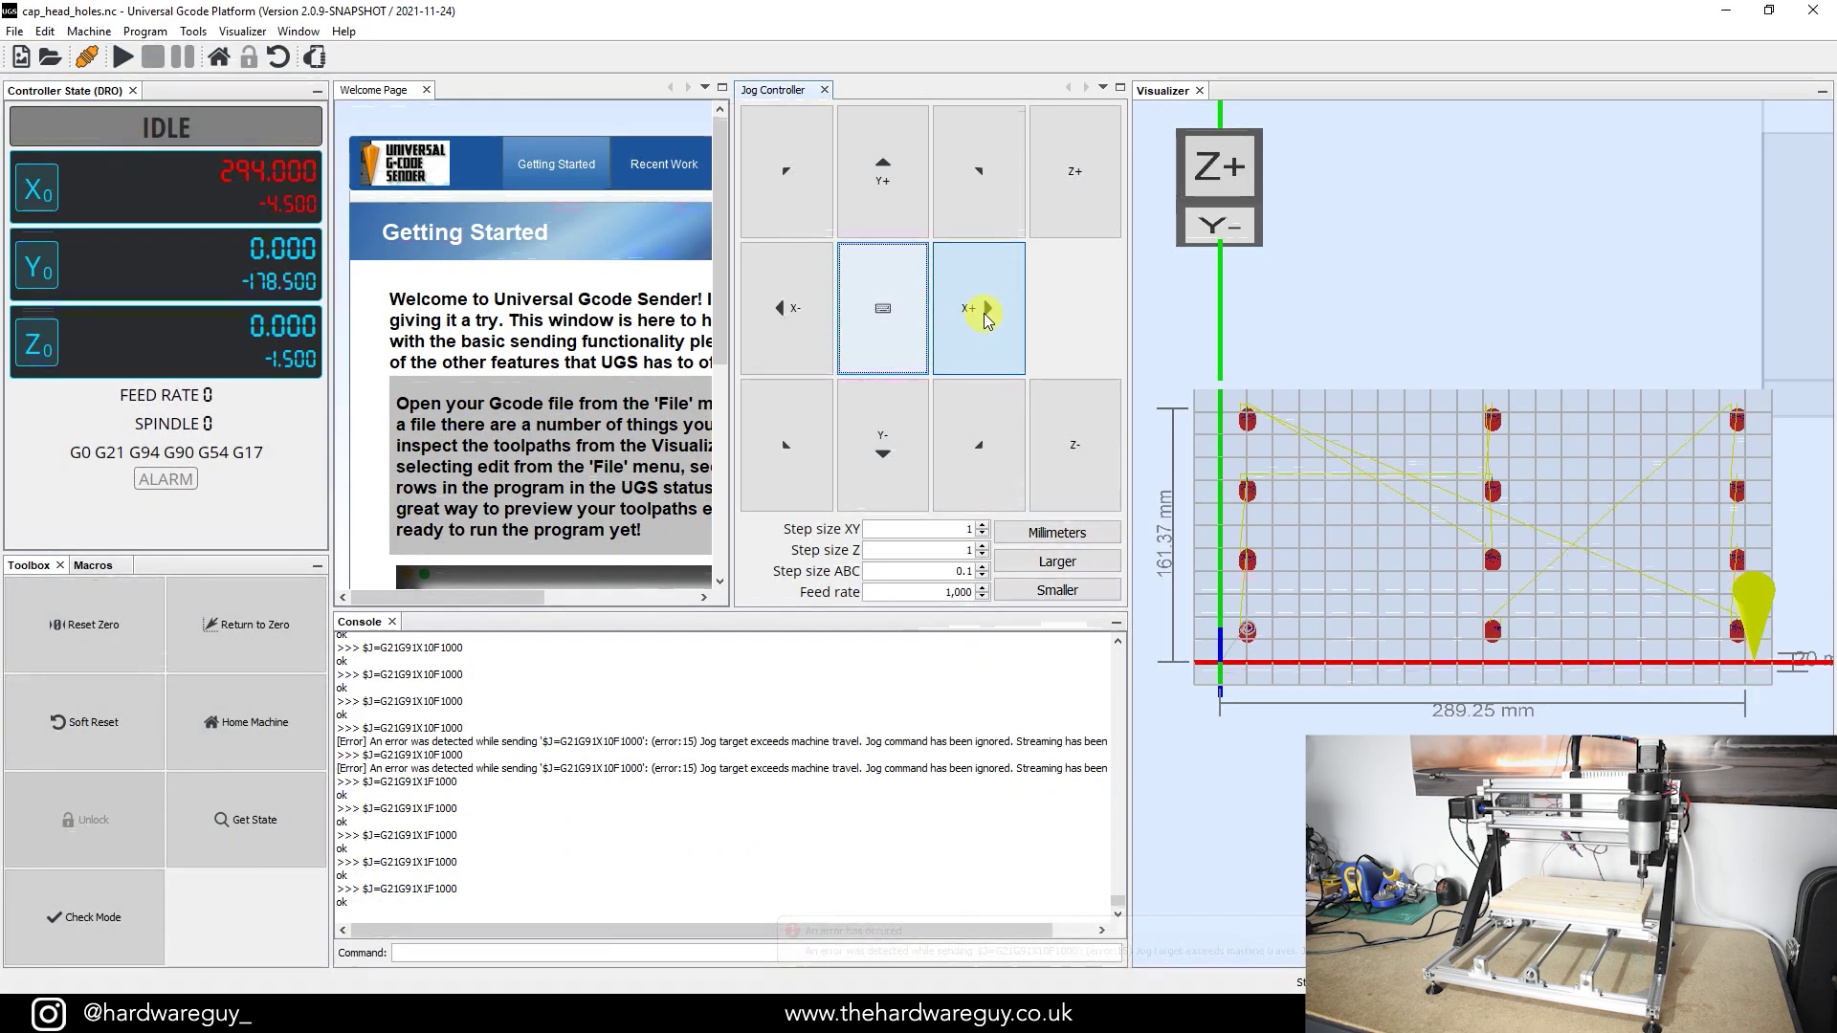
pyautogui.click(985, 311)
pyautogui.click(985, 311)
pyautogui.click(986, 311)
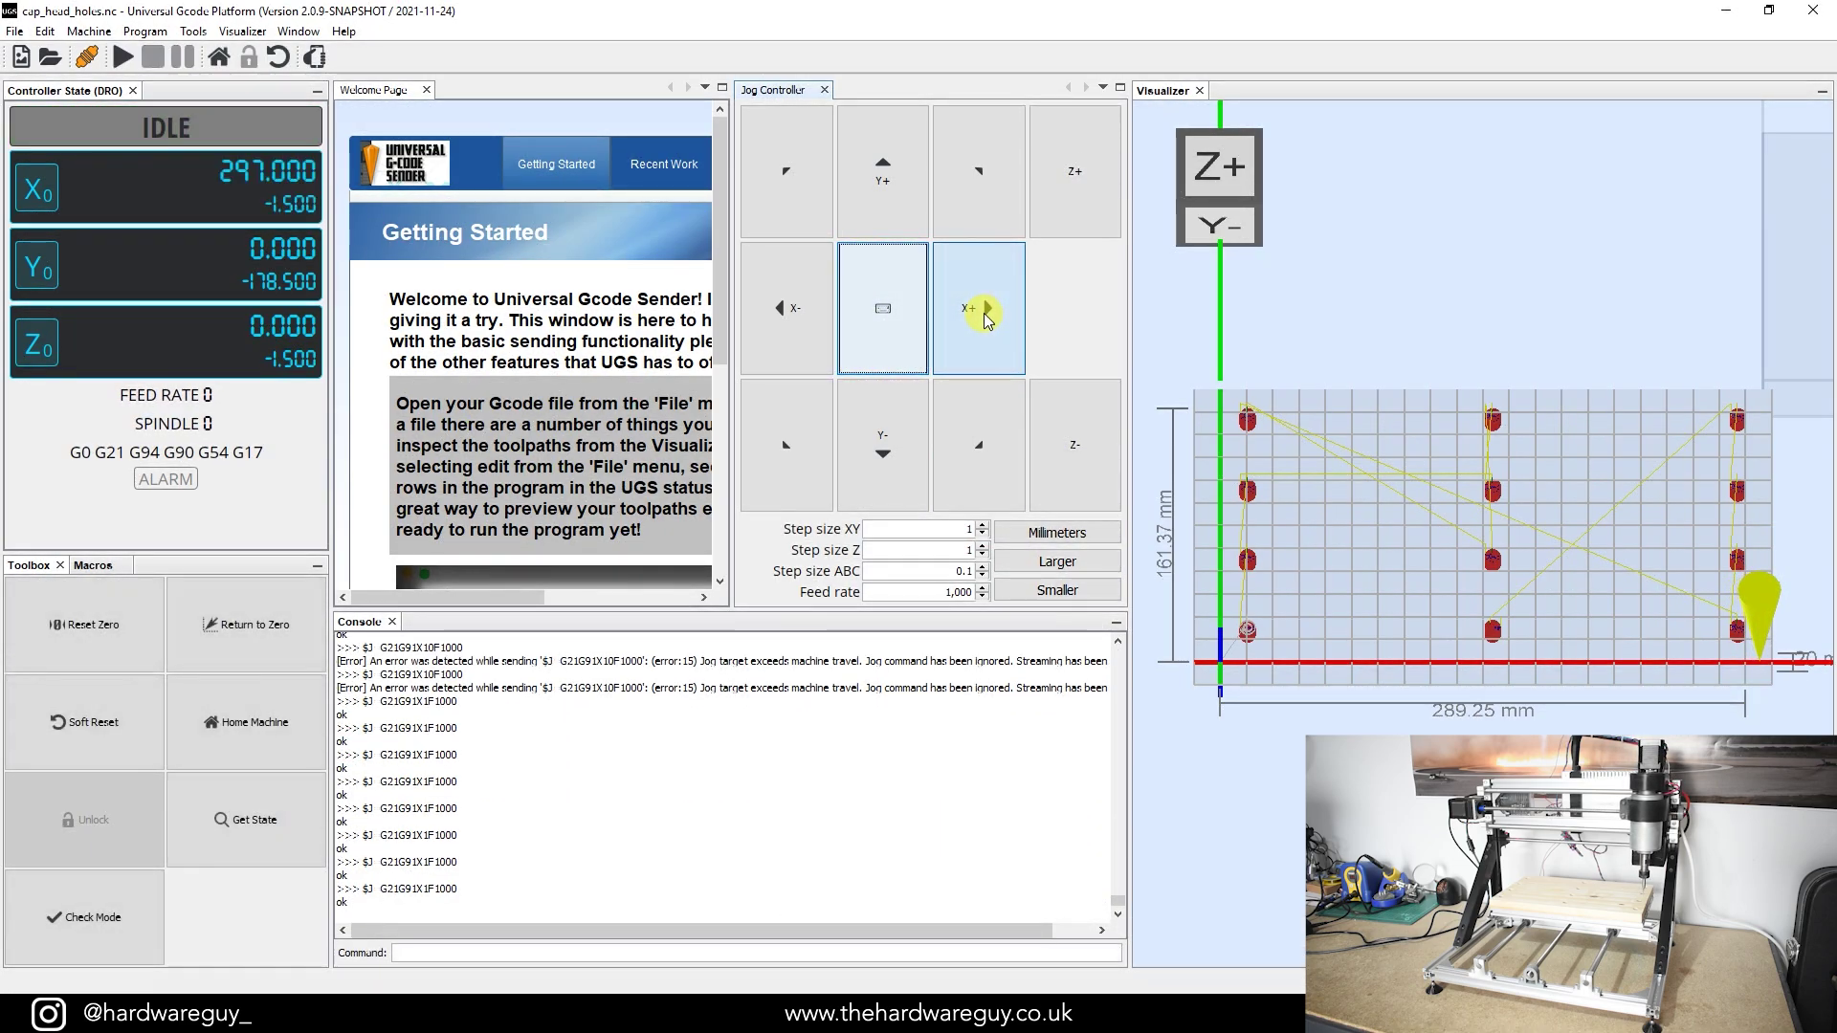
pyautogui.click(986, 311)
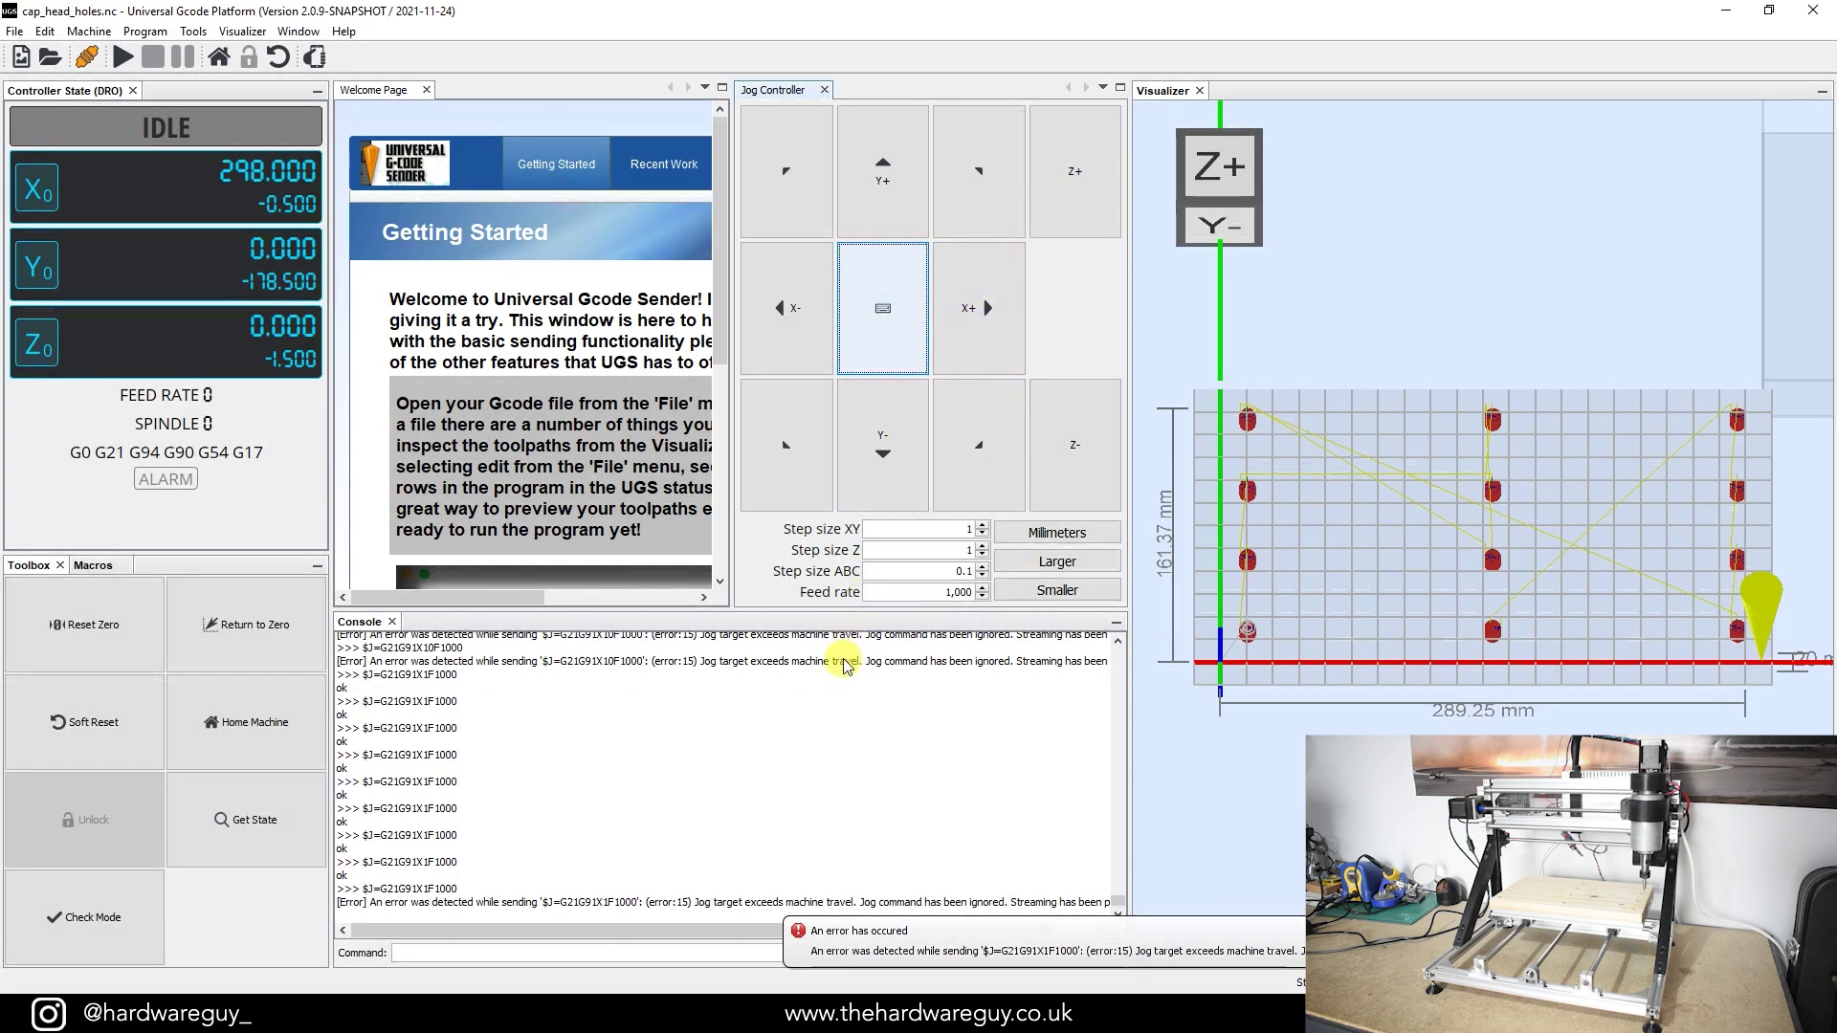
pyautogui.click(991, 311)
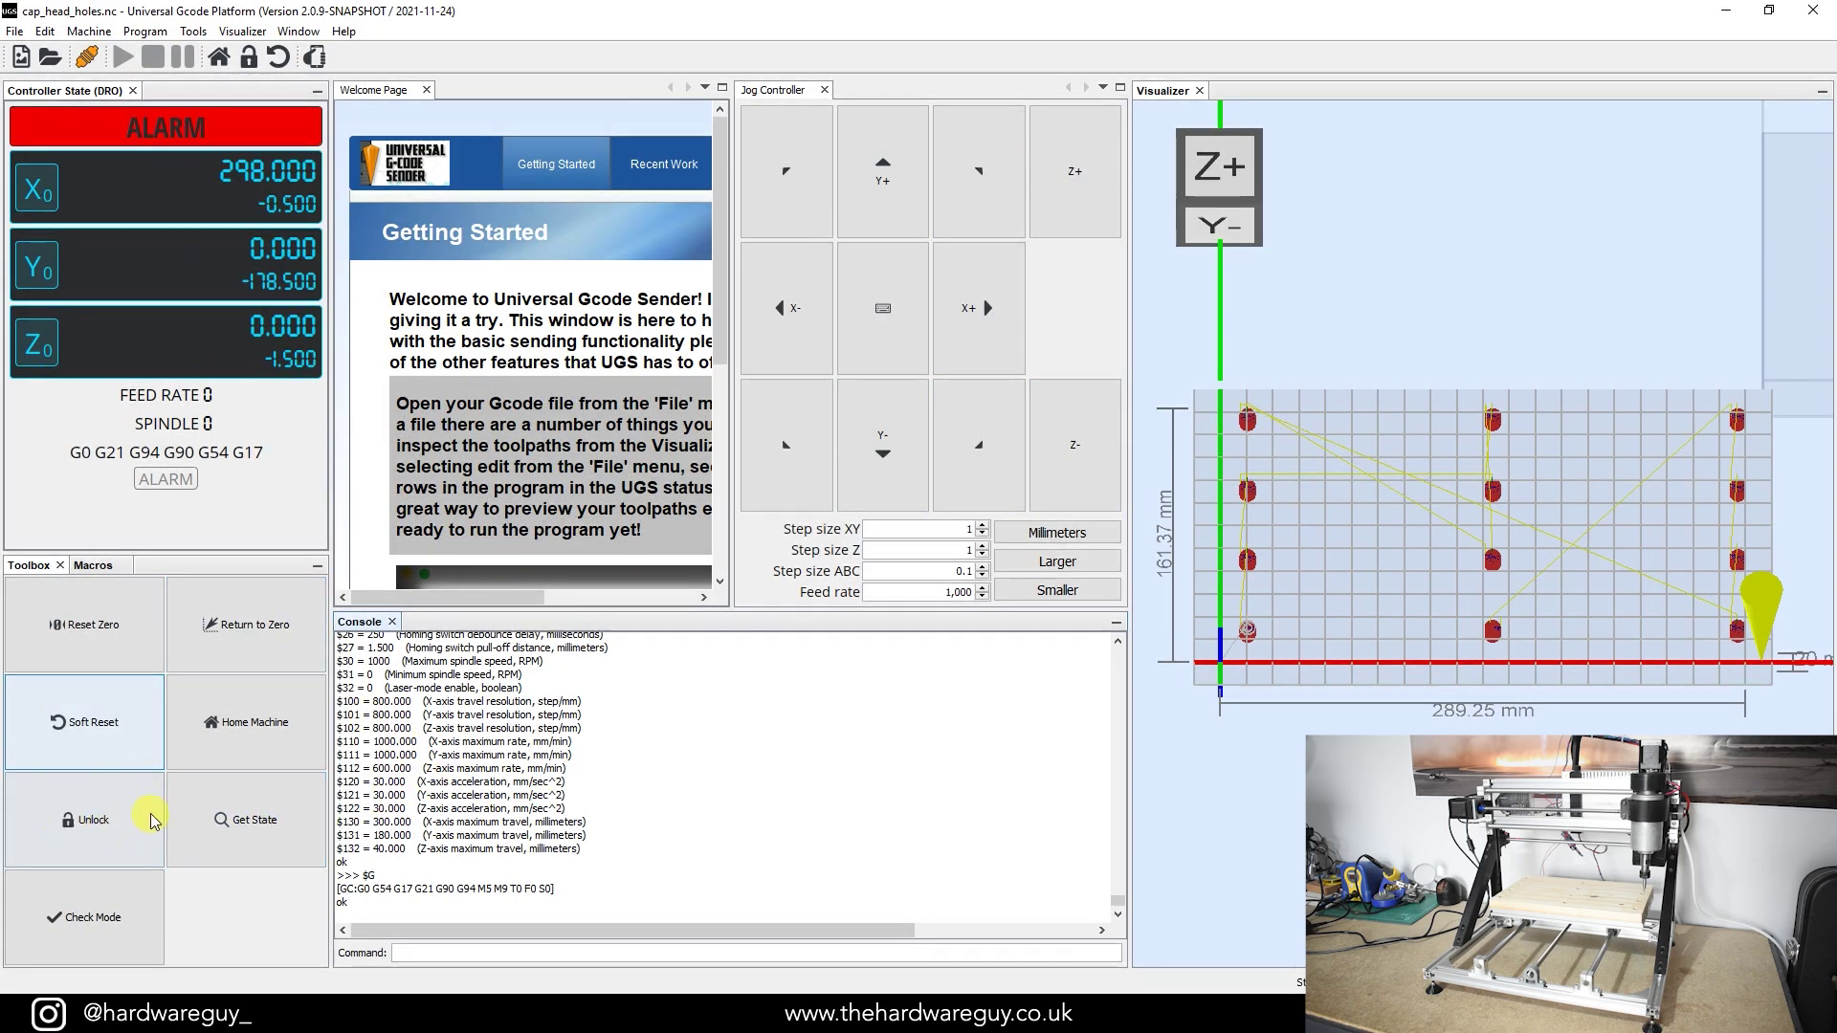
# Unlock the alarm, soft-reset the controller, and rehome with $H
pyautogui.click(98, 828)
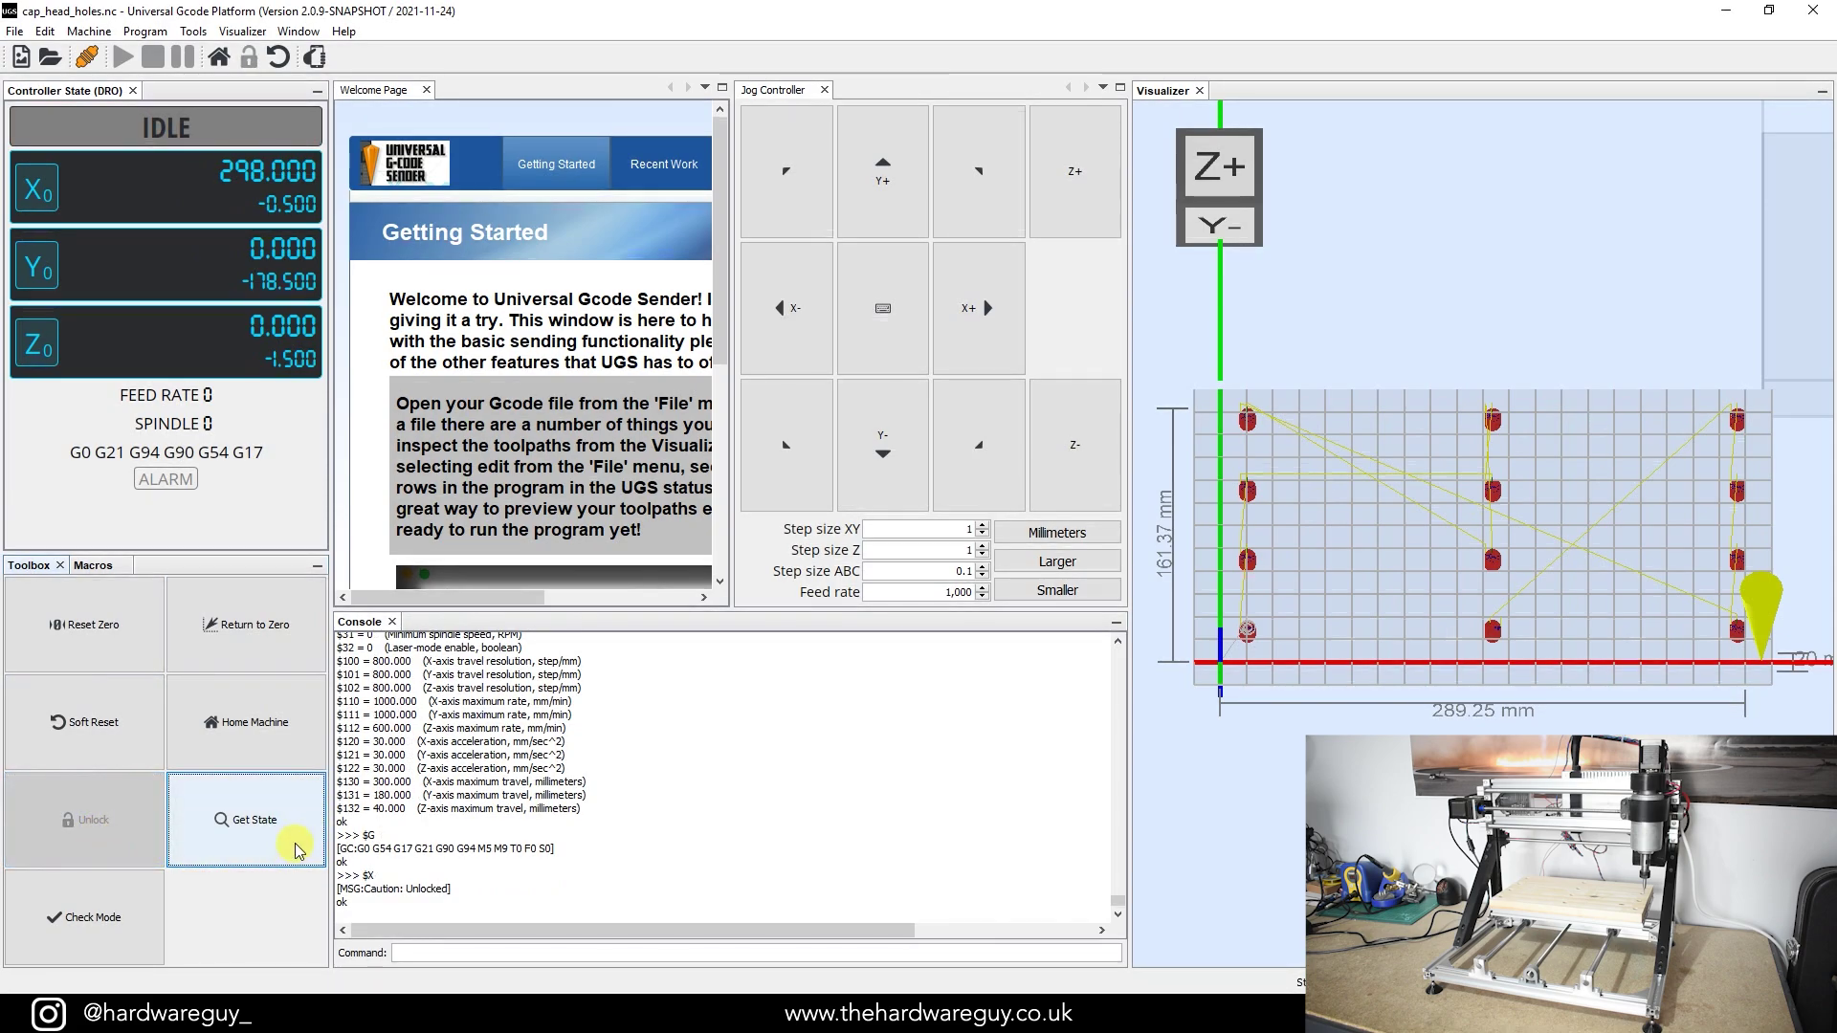
pyautogui.click(105, 737)
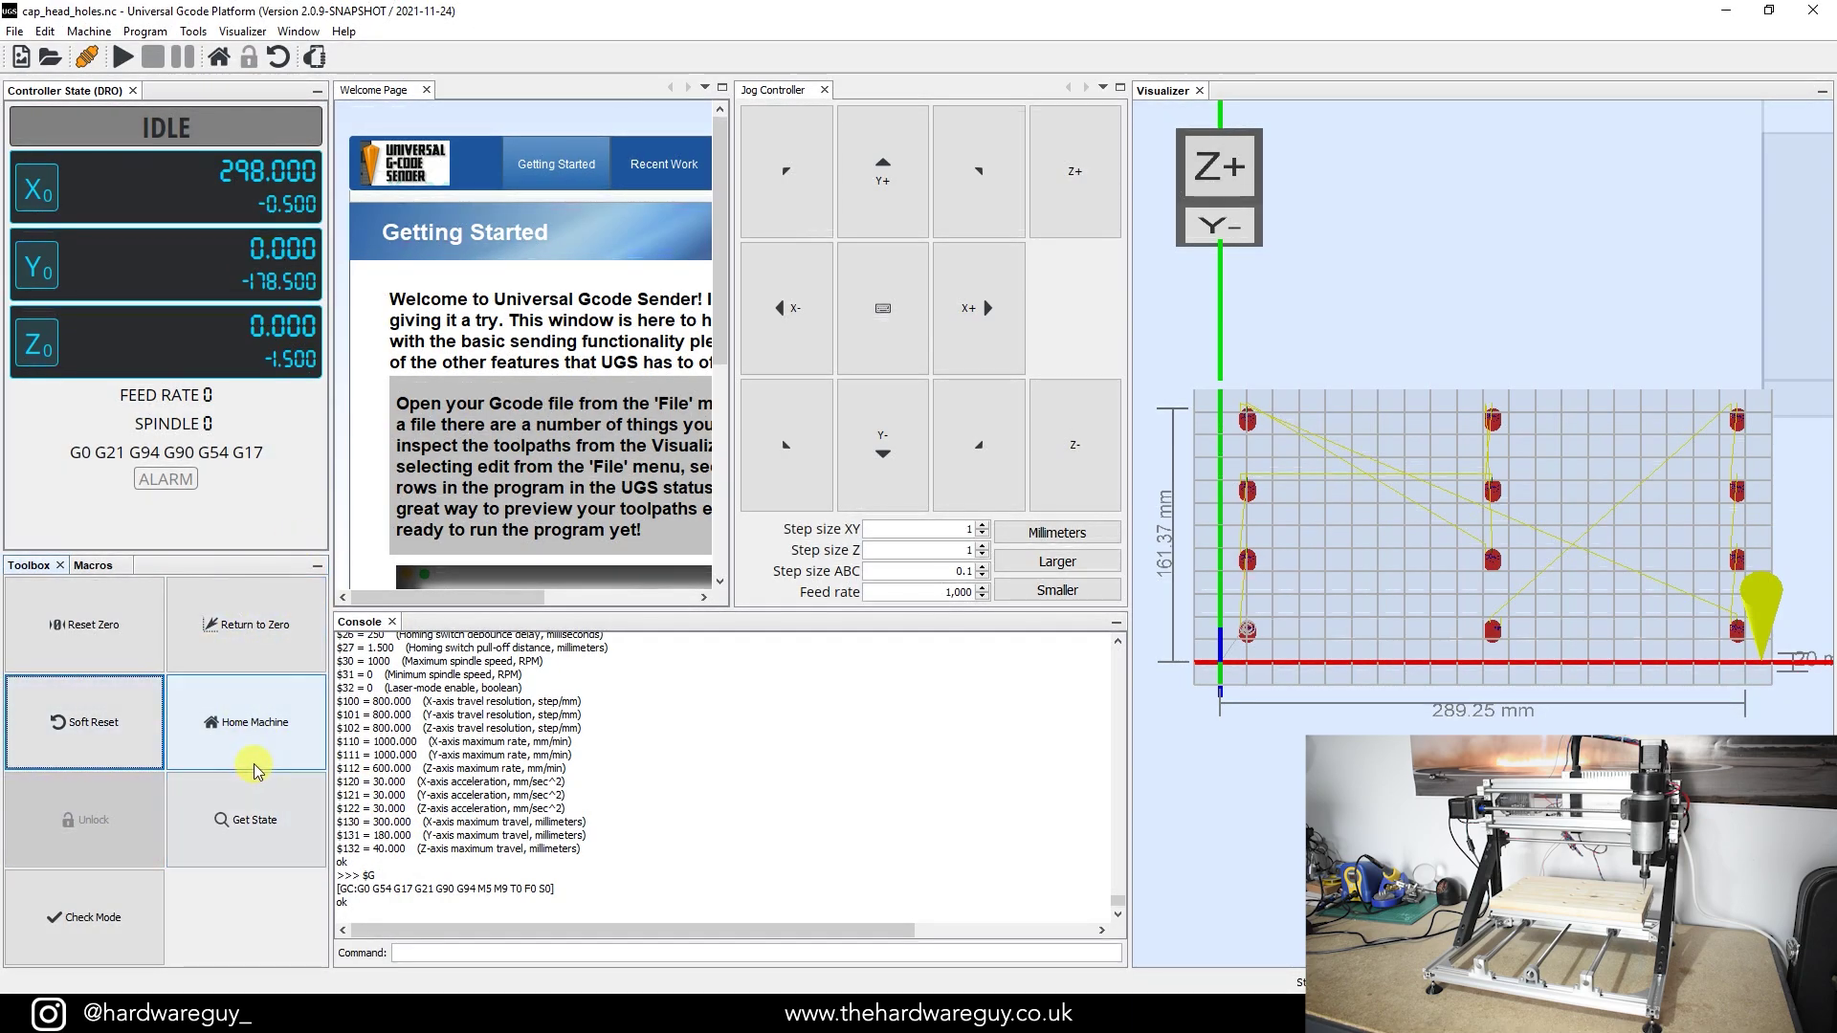
pyautogui.click(253, 739)
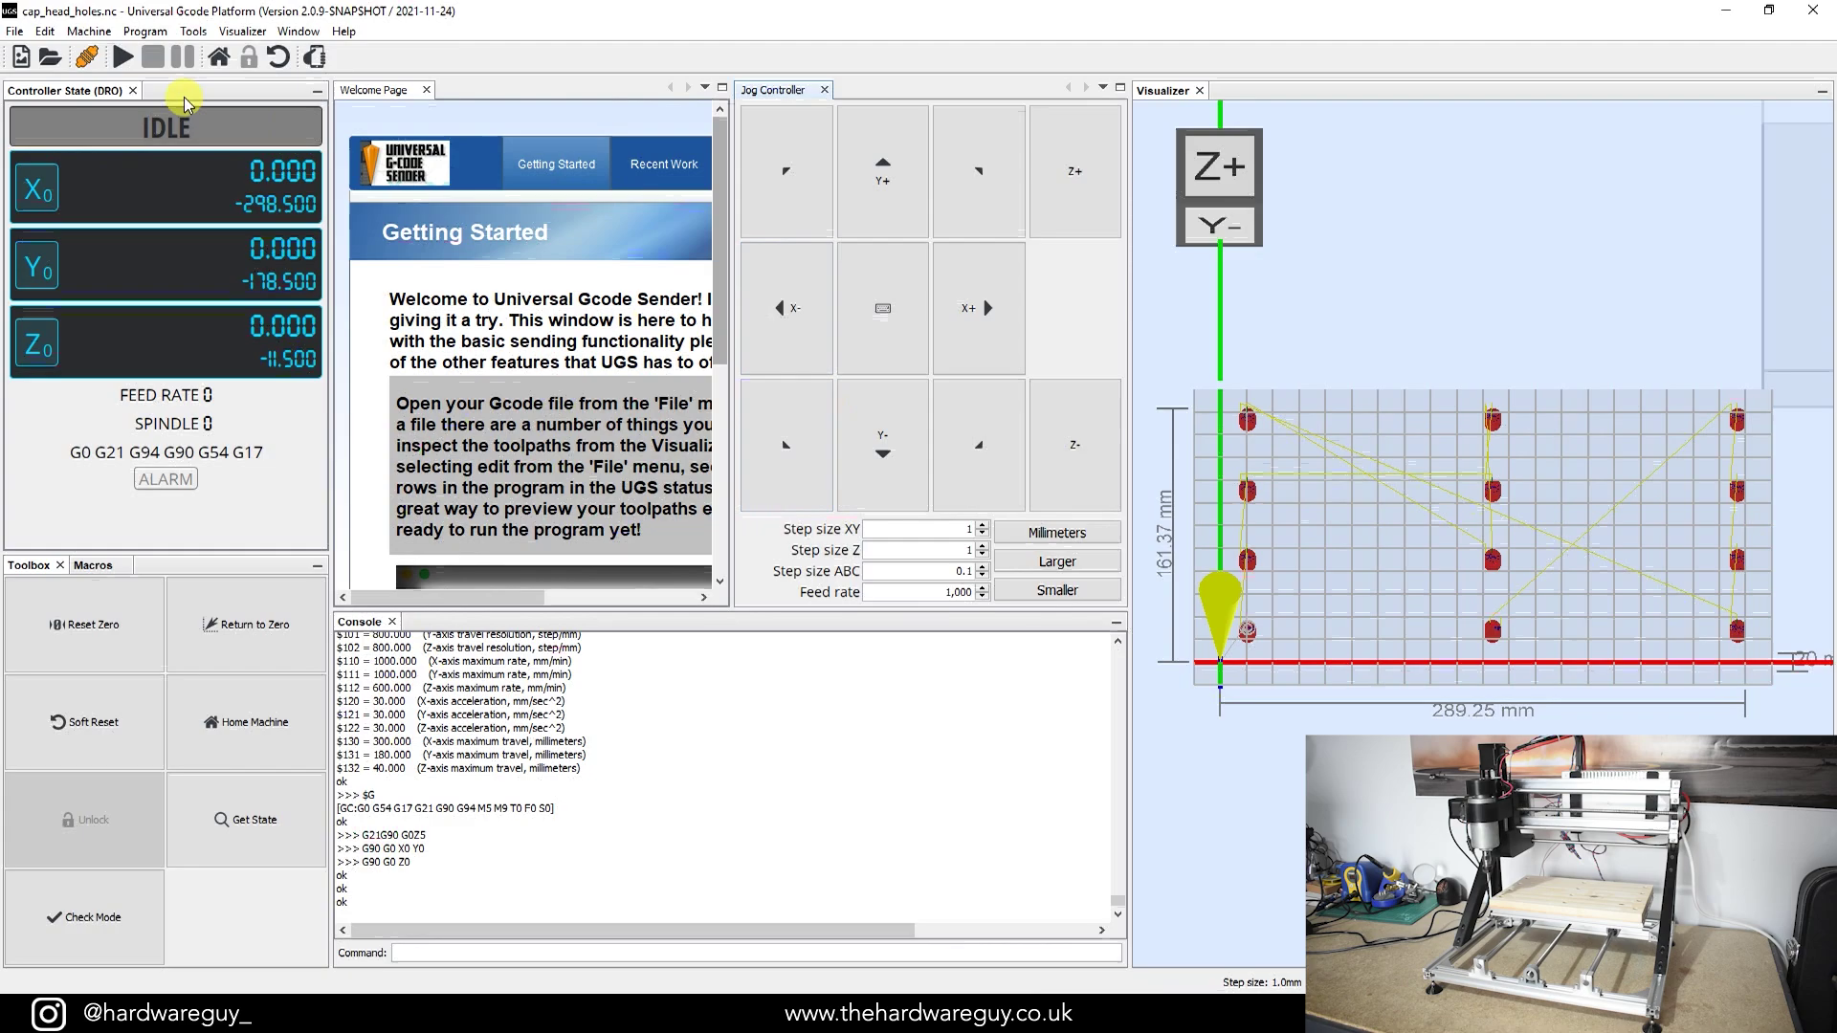
# Open the cap_head_holes.nc G-code file
pyautogui.click(14, 31)
pyautogui.click(54, 75)
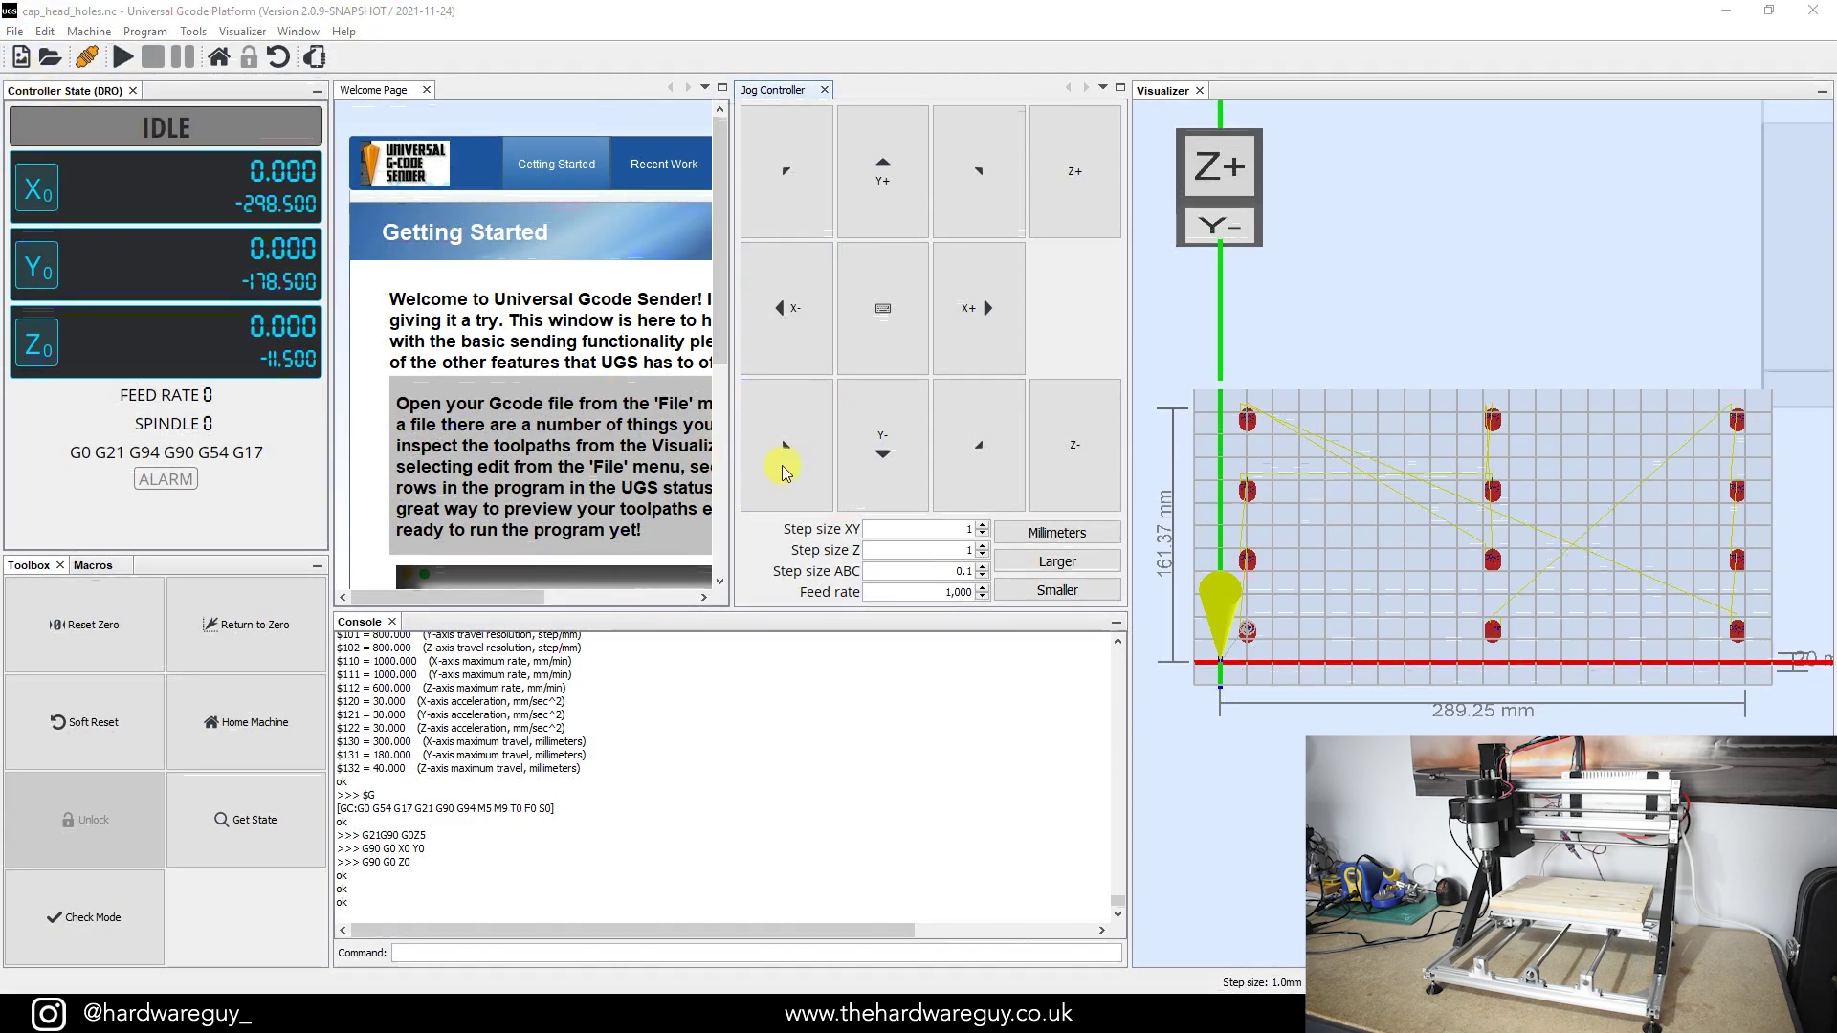
pyautogui.click(836, 393)
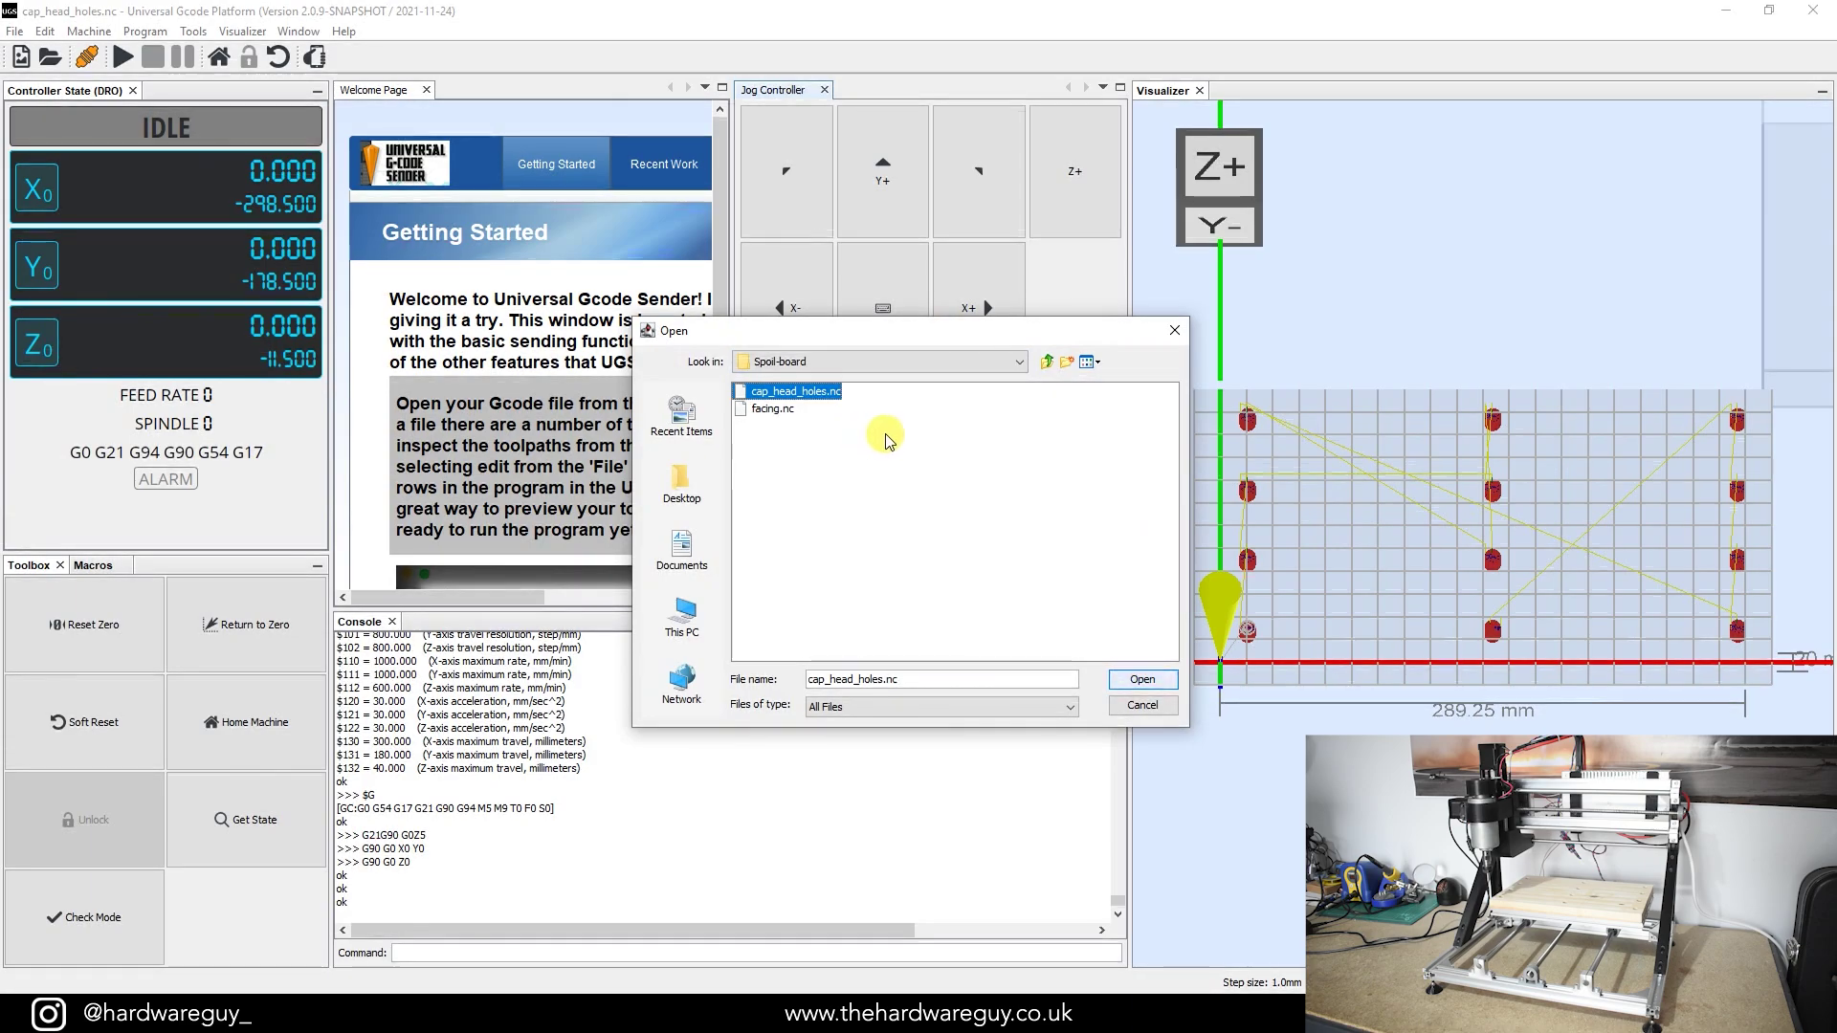
pyautogui.click(1143, 681)
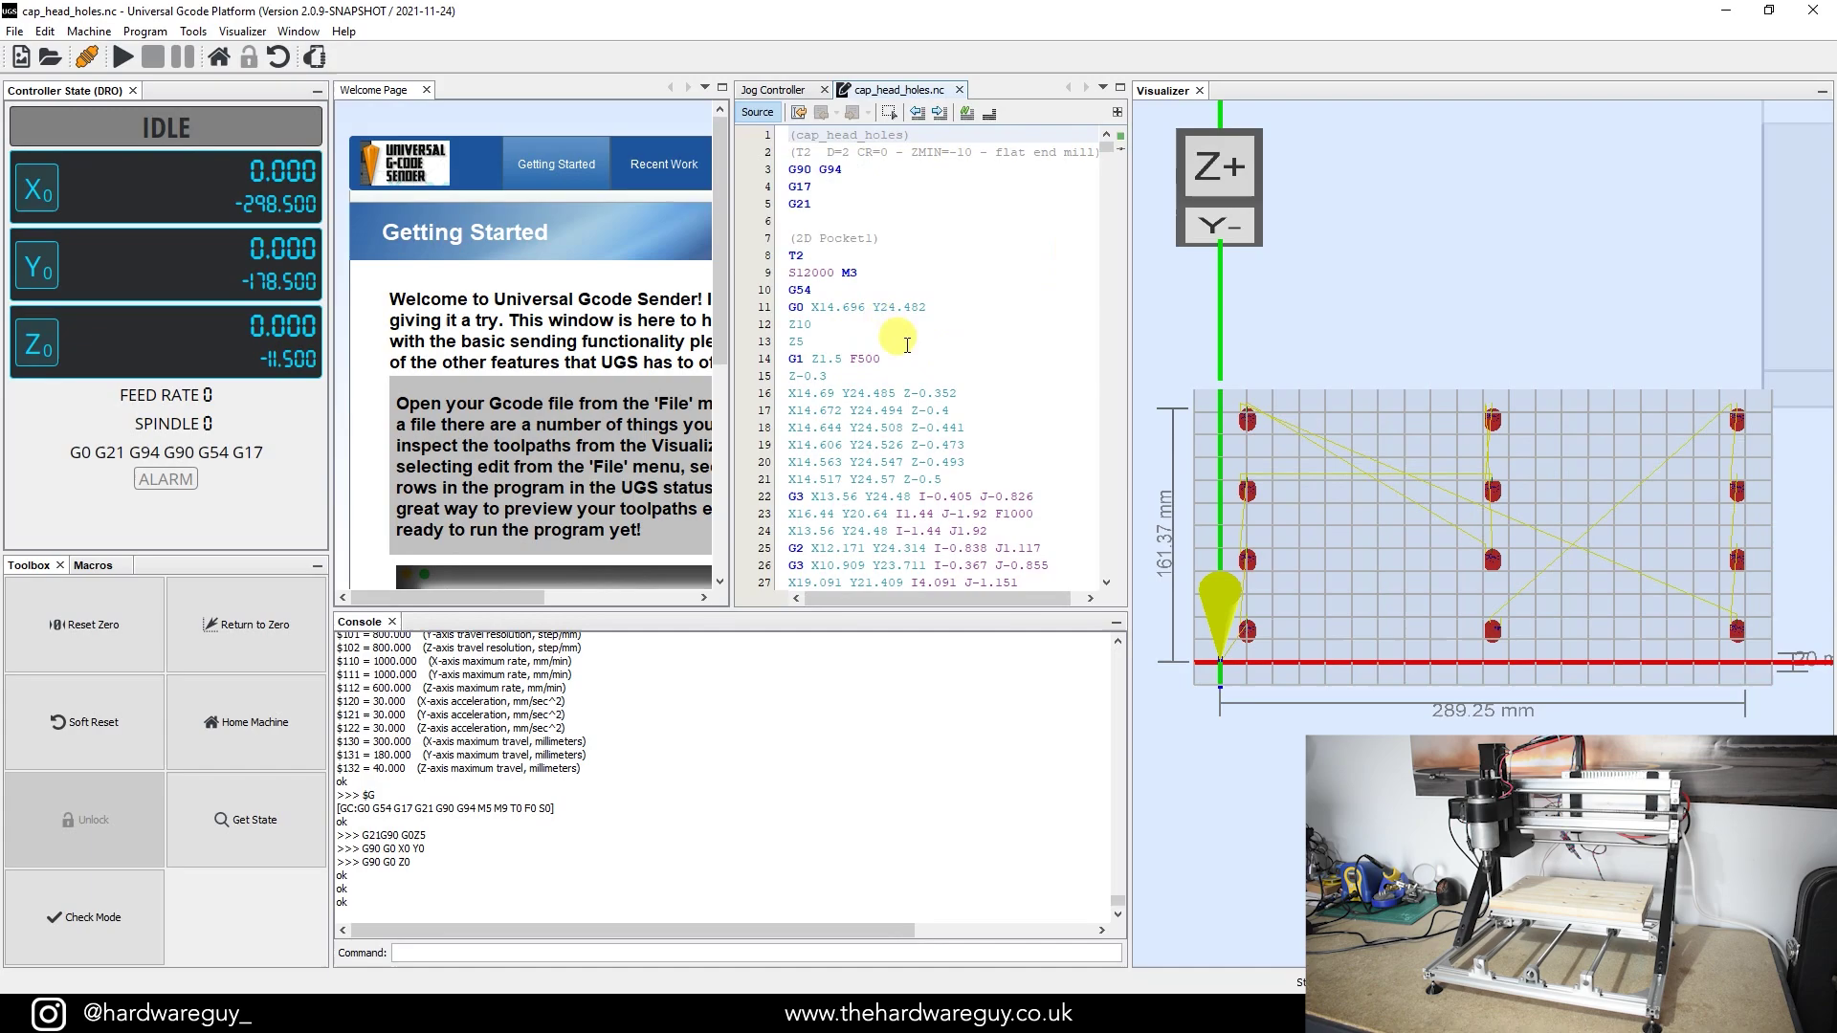
# Review the G54 setup lines, then set the current Z position as work zero
pyautogui.moveTo(914, 345); pyautogui.dragTo(866, 270)
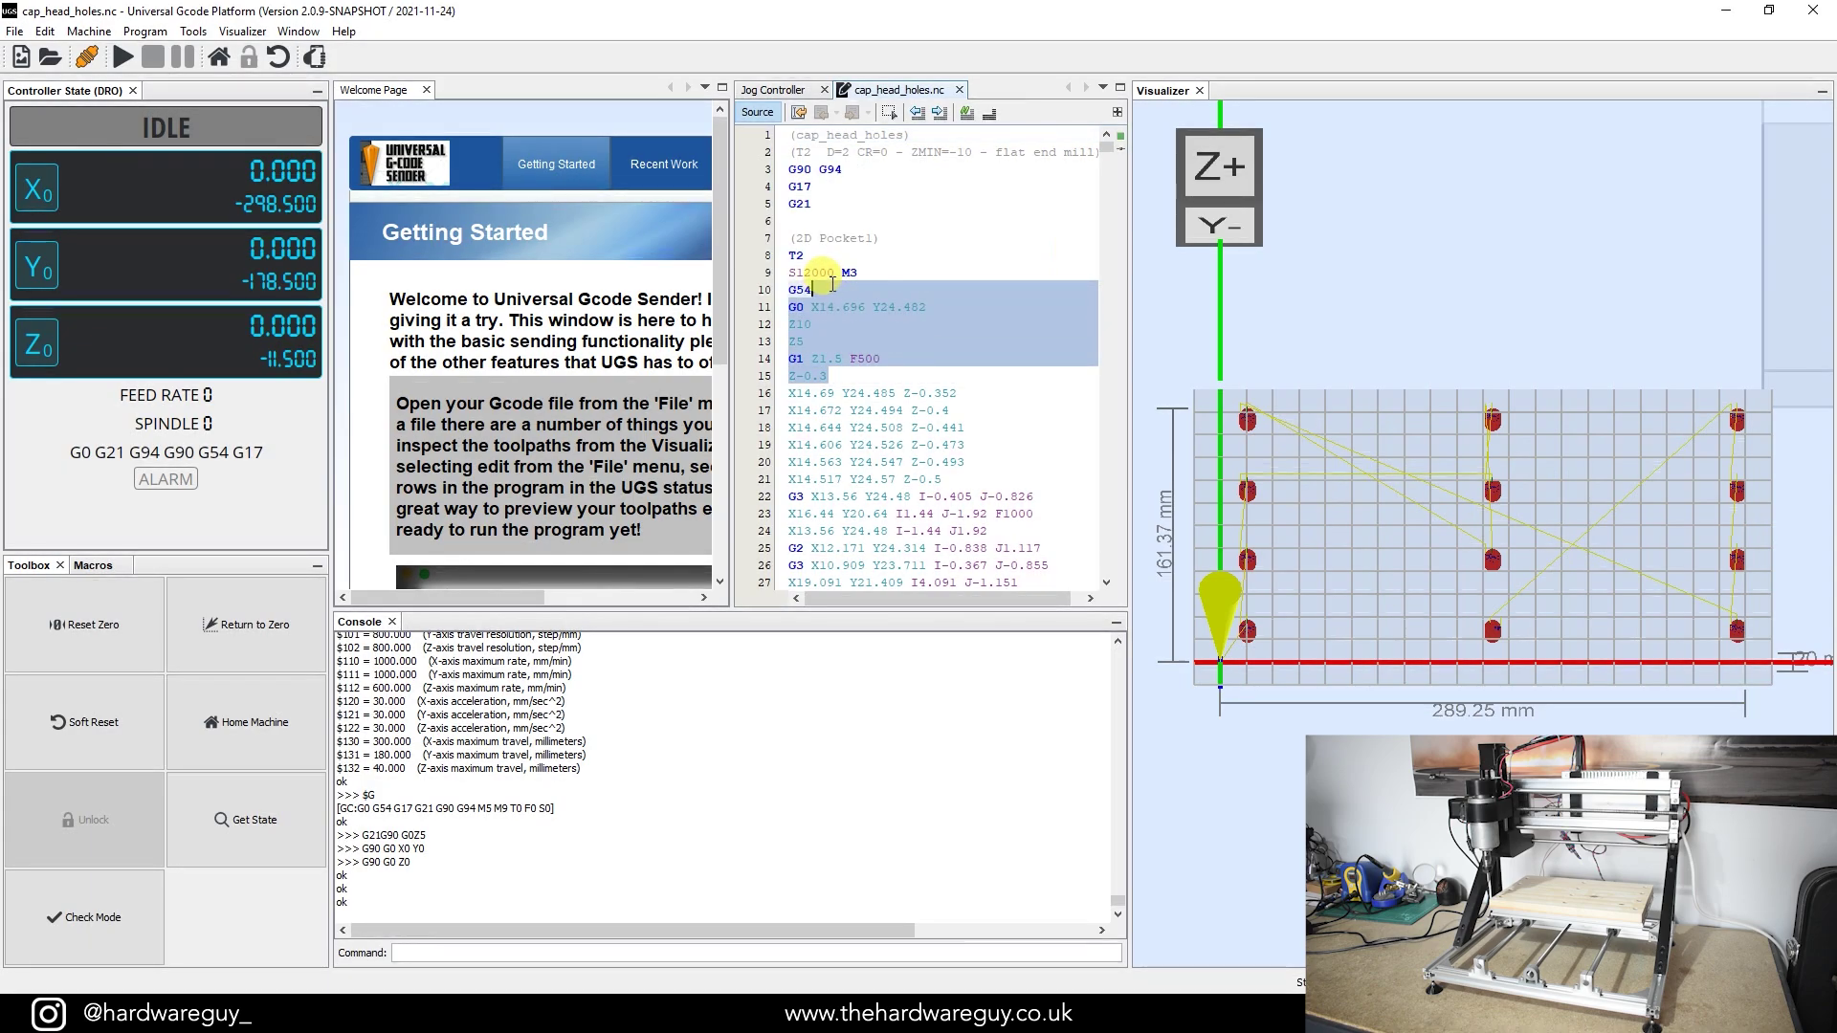
pyautogui.click(894, 300)
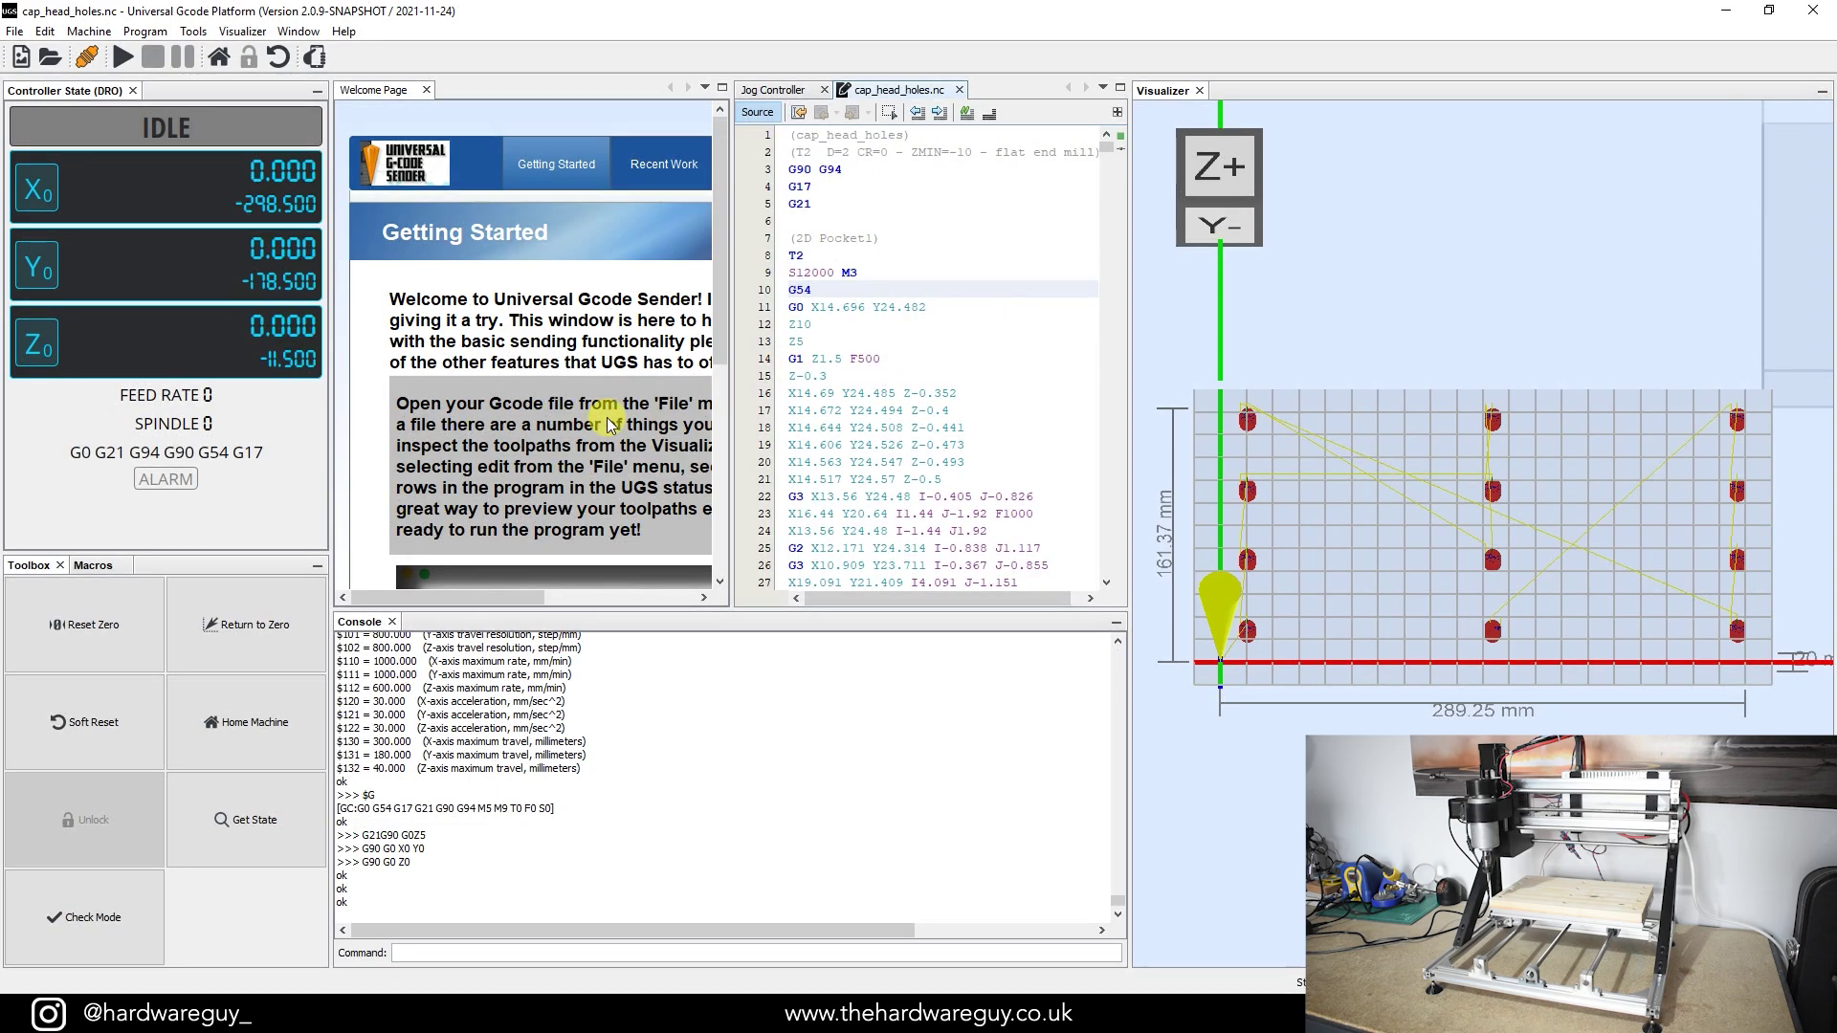
pyautogui.click(43, 345)
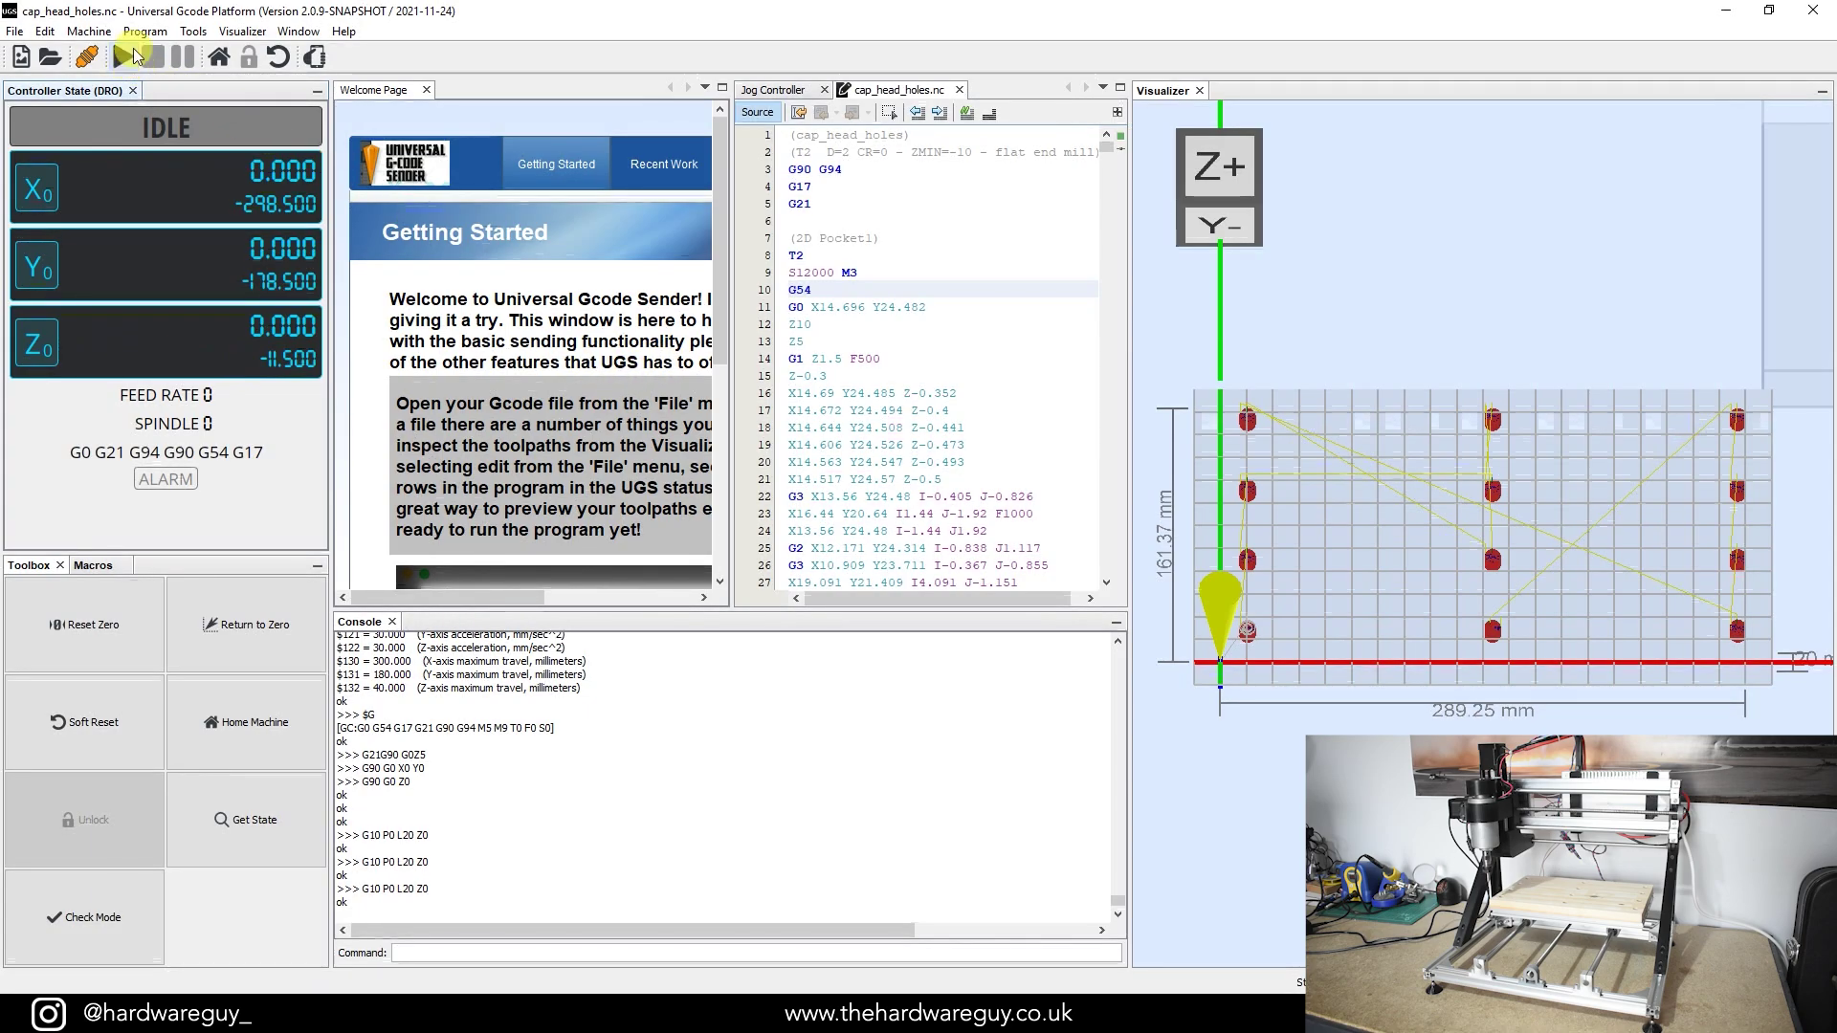
# Start sending cap_head_holes.nc and stop the job partway into the first hole
pyautogui.click(128, 54)
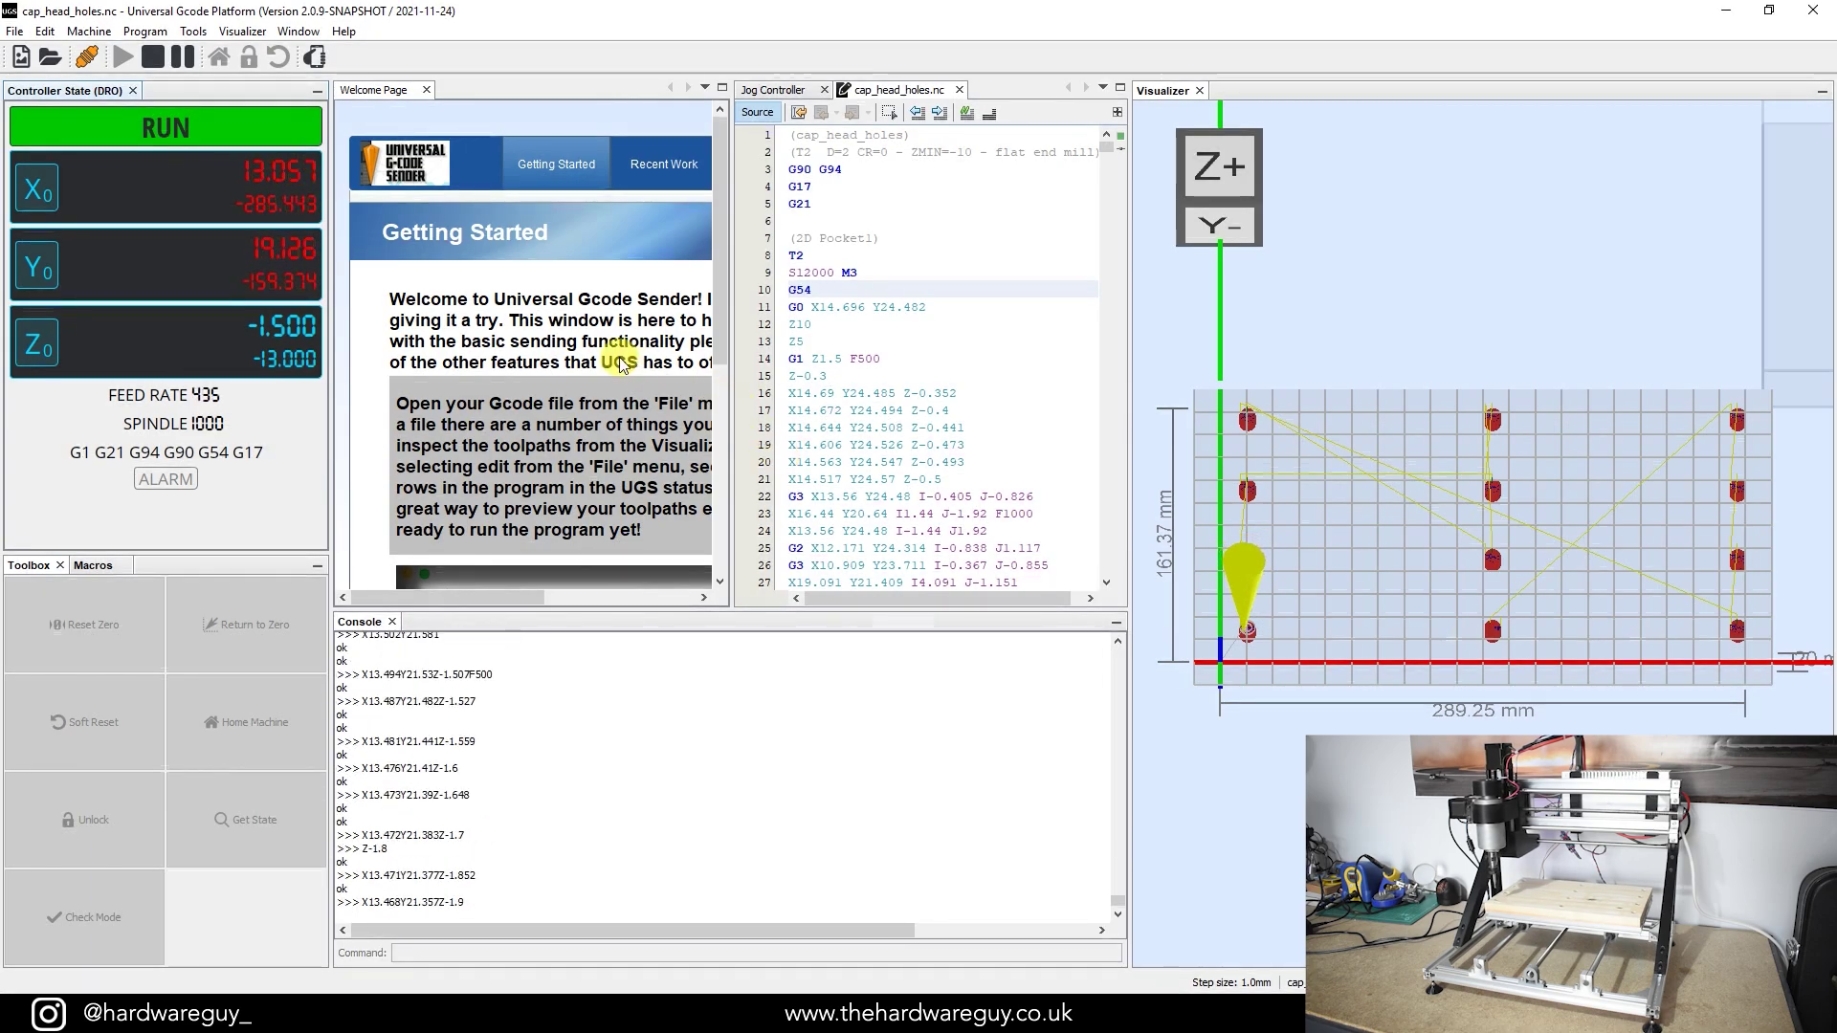
pyautogui.click(150, 59)
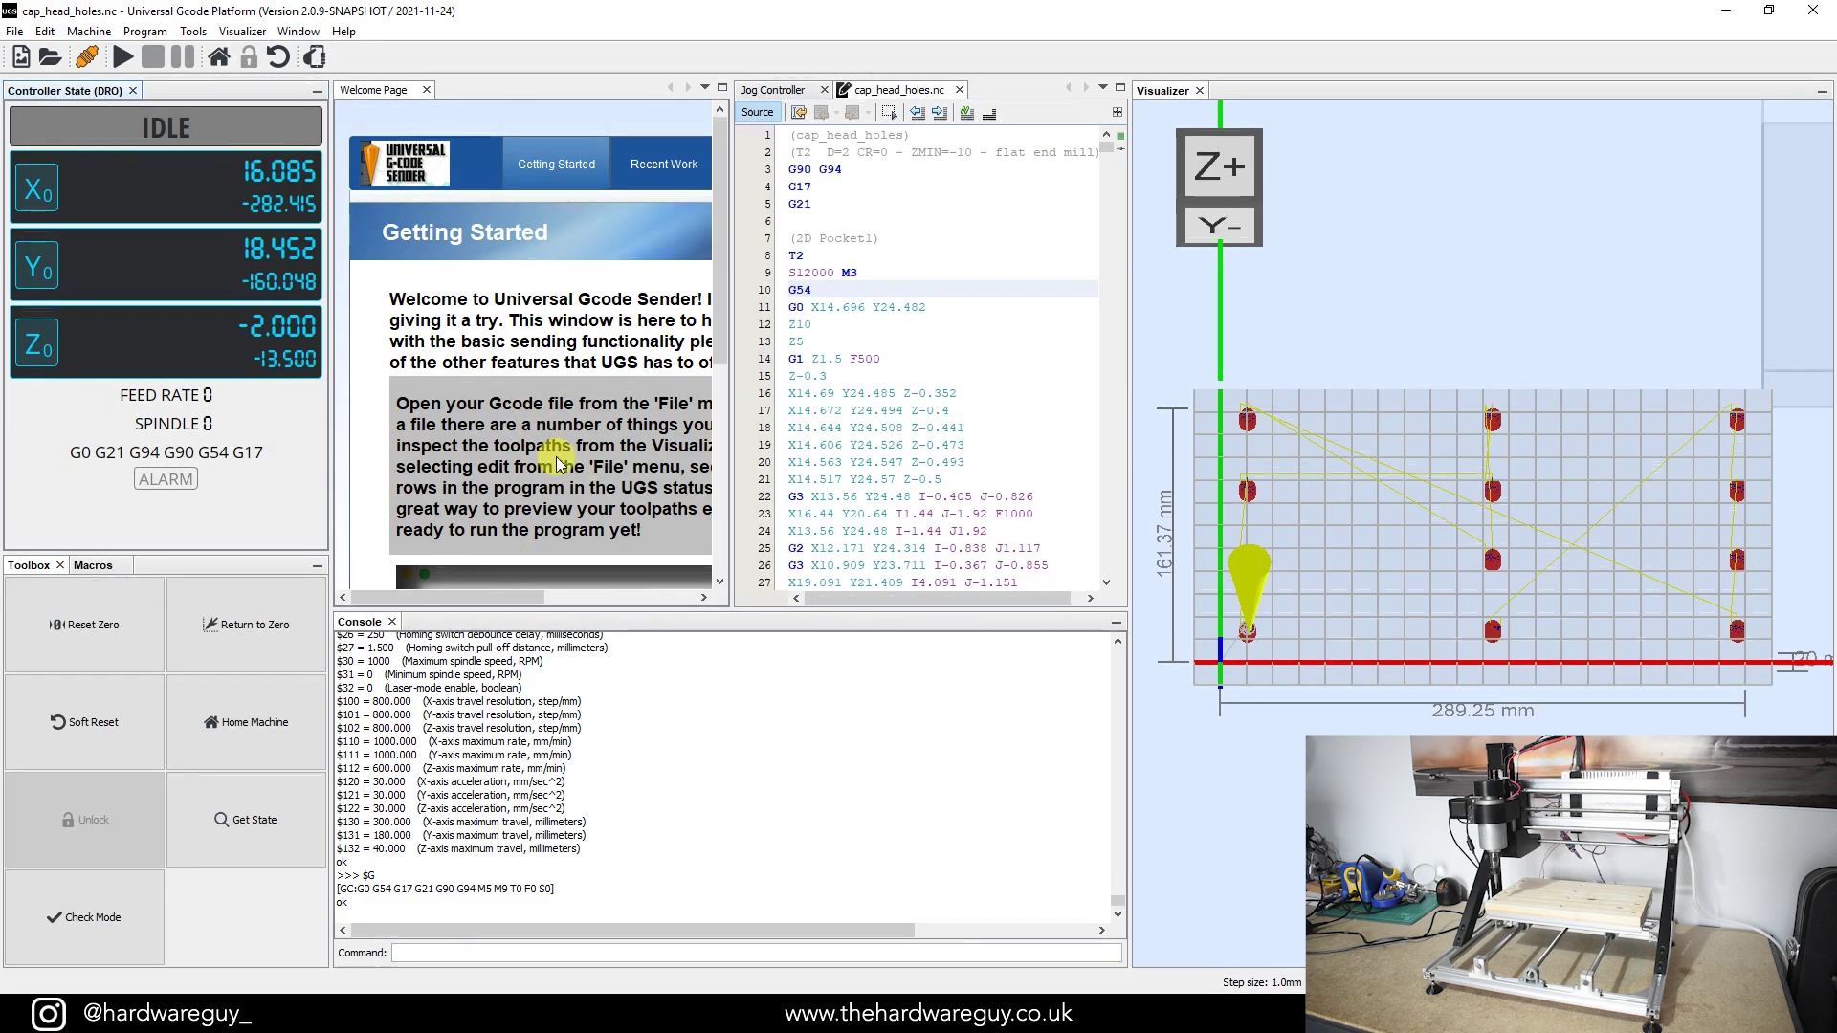
pyautogui.click(101, 33)
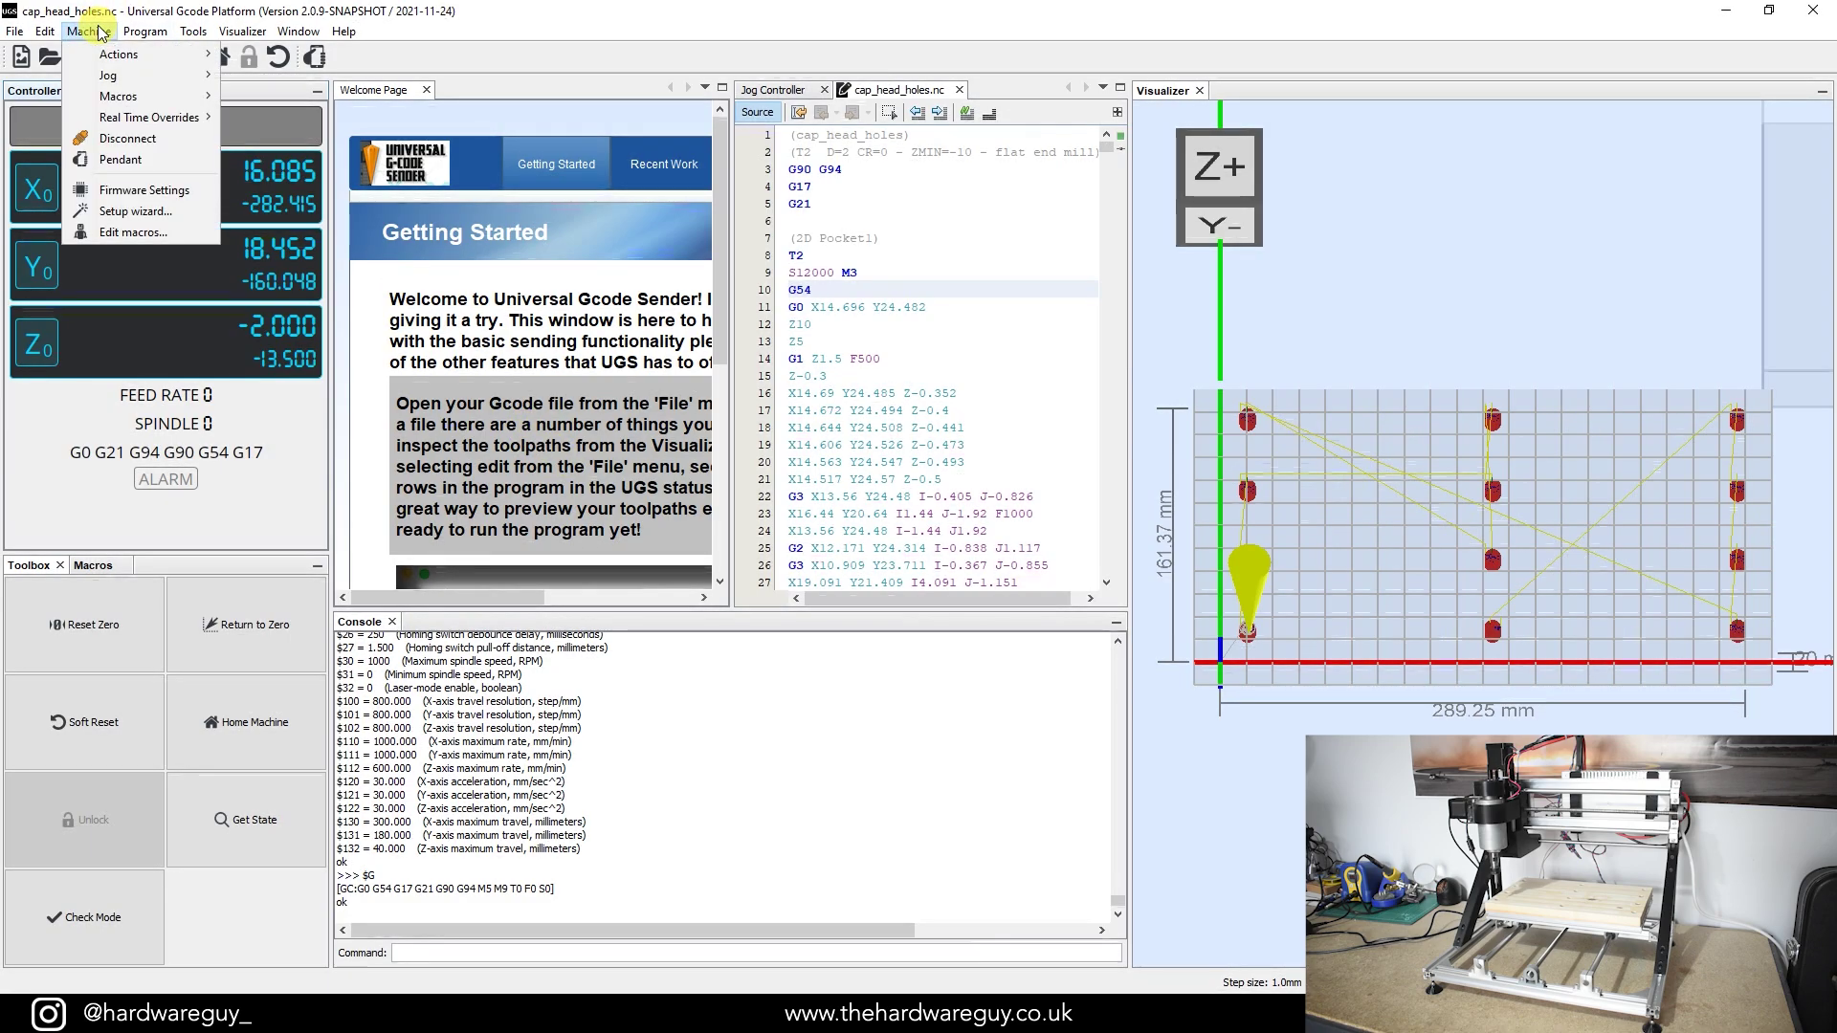
pyautogui.click(134, 190)
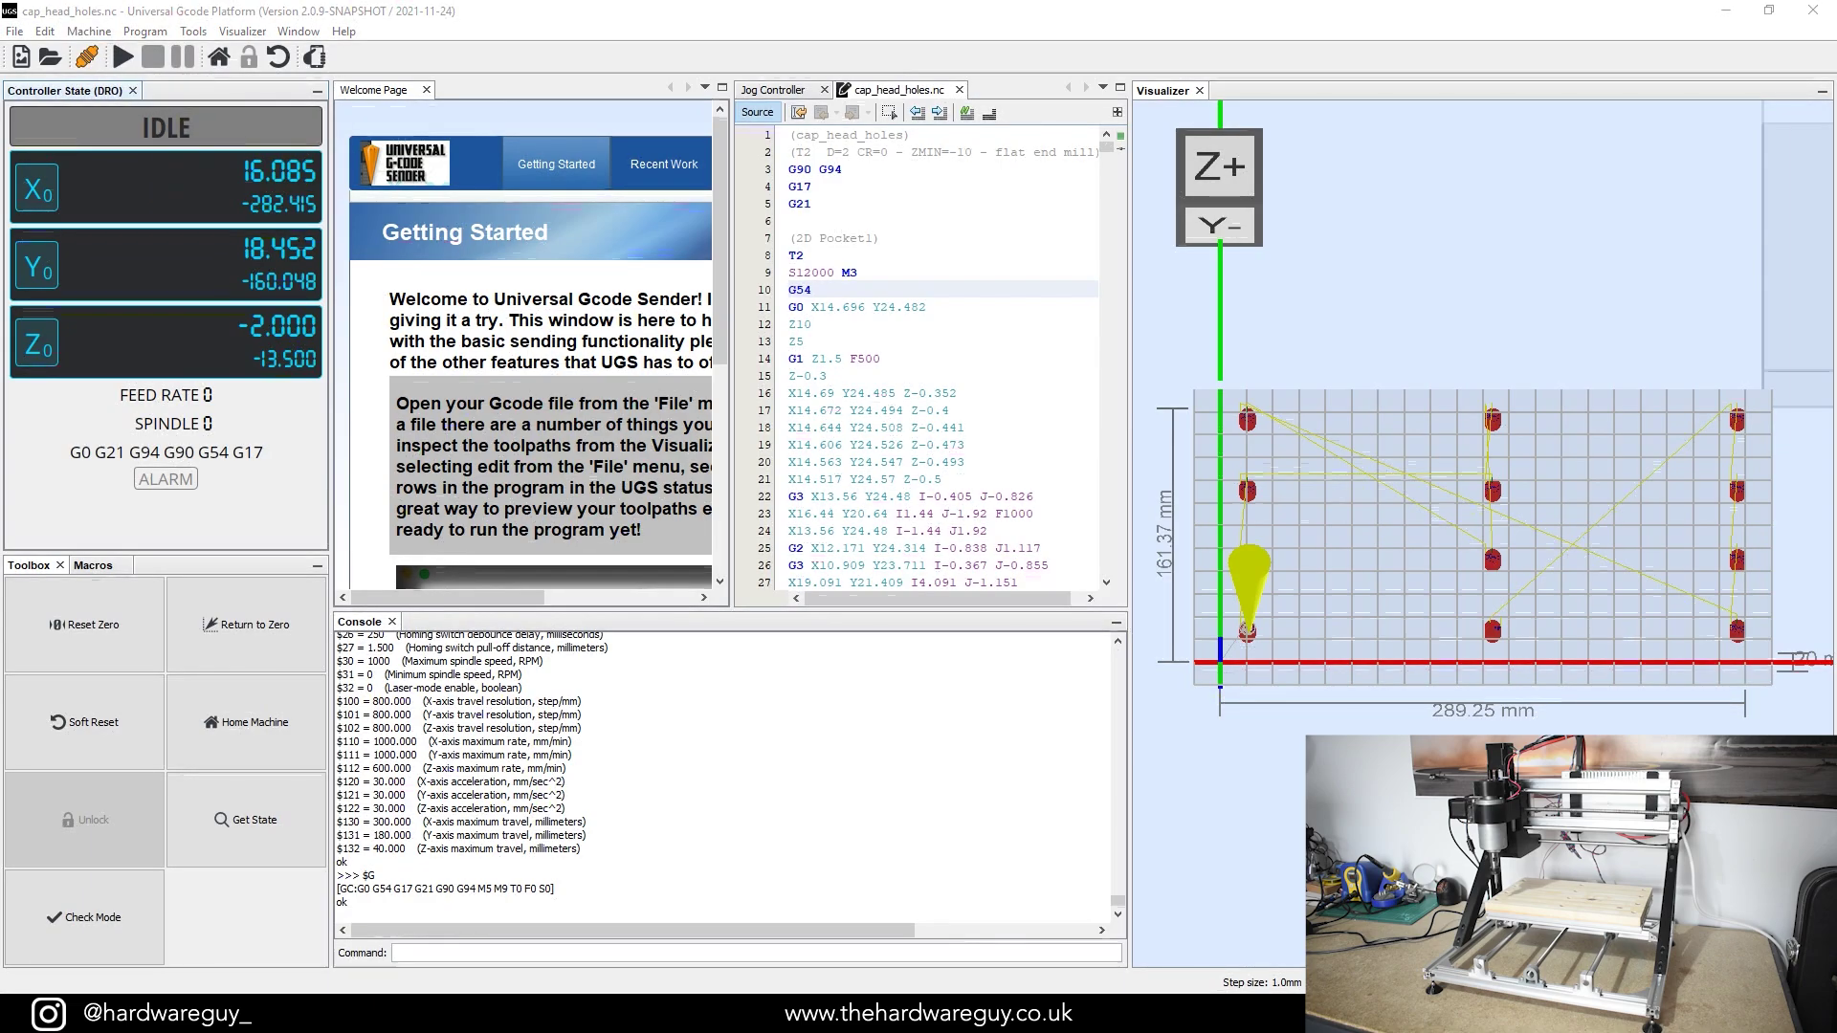
pyautogui.moveTo(1055, 545); pyautogui.dragTo(1240, 914)
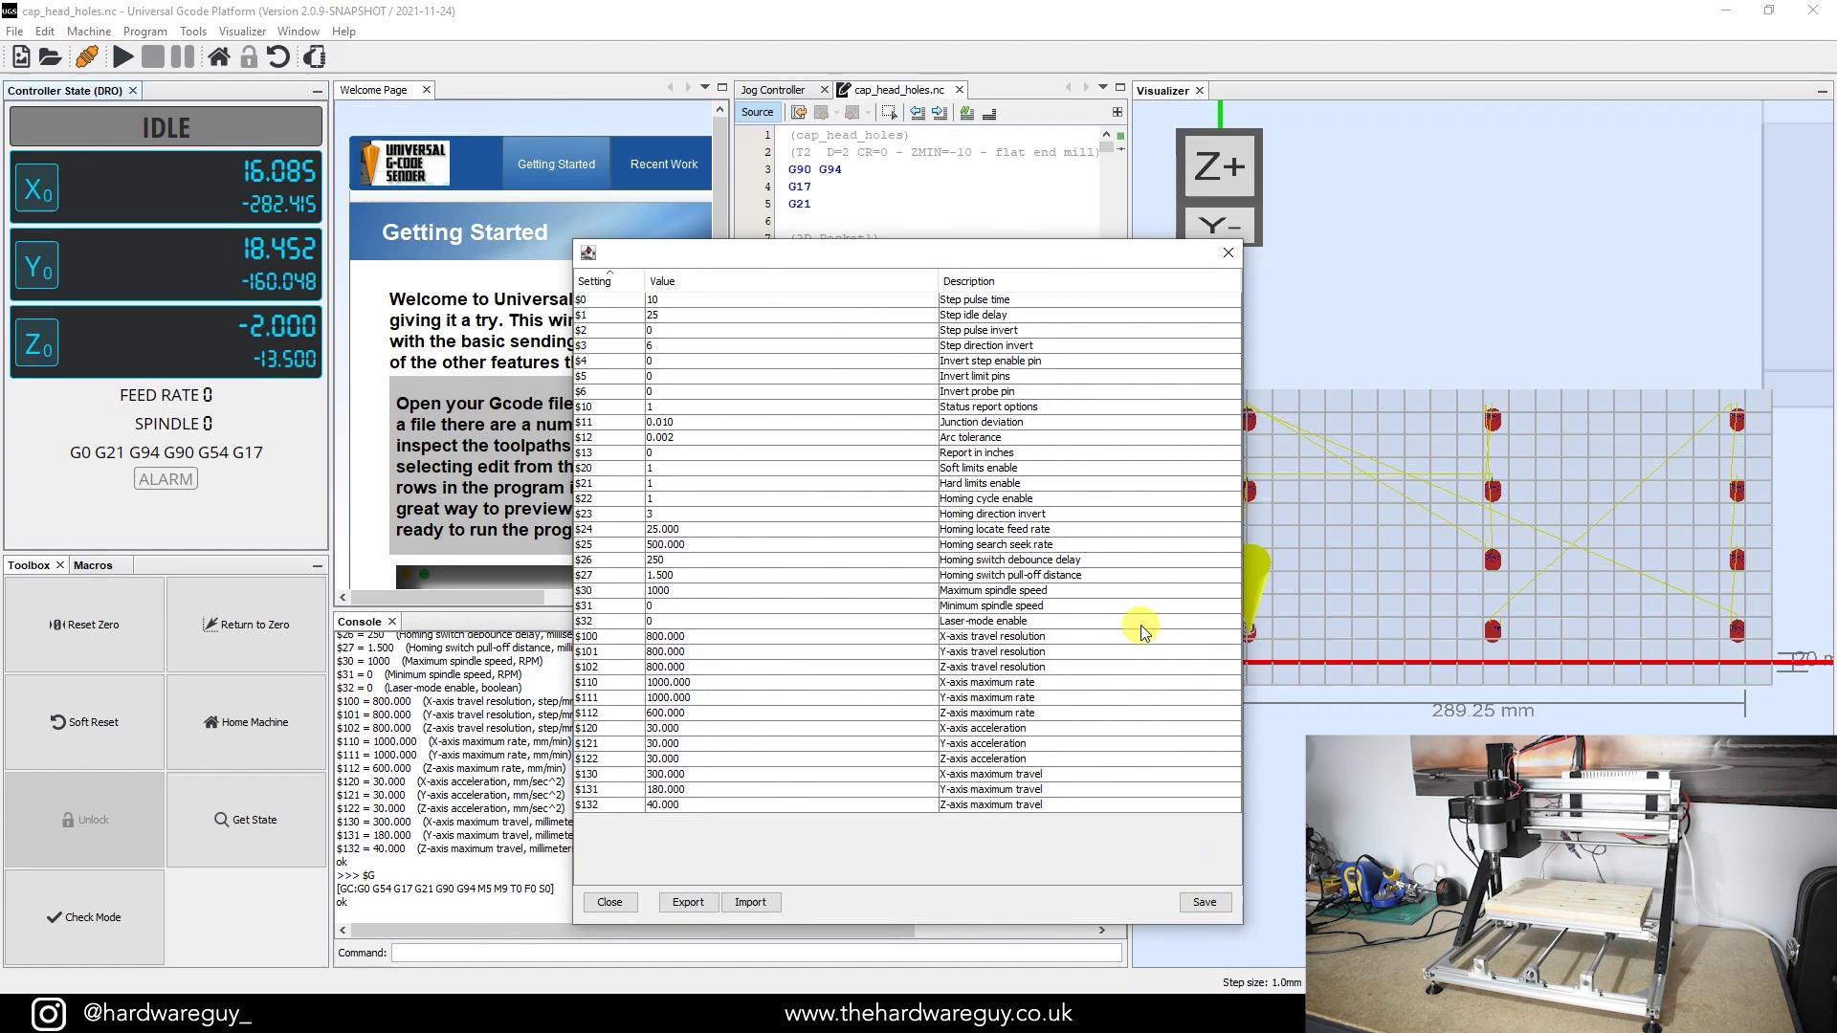
pyautogui.click(1228, 256)
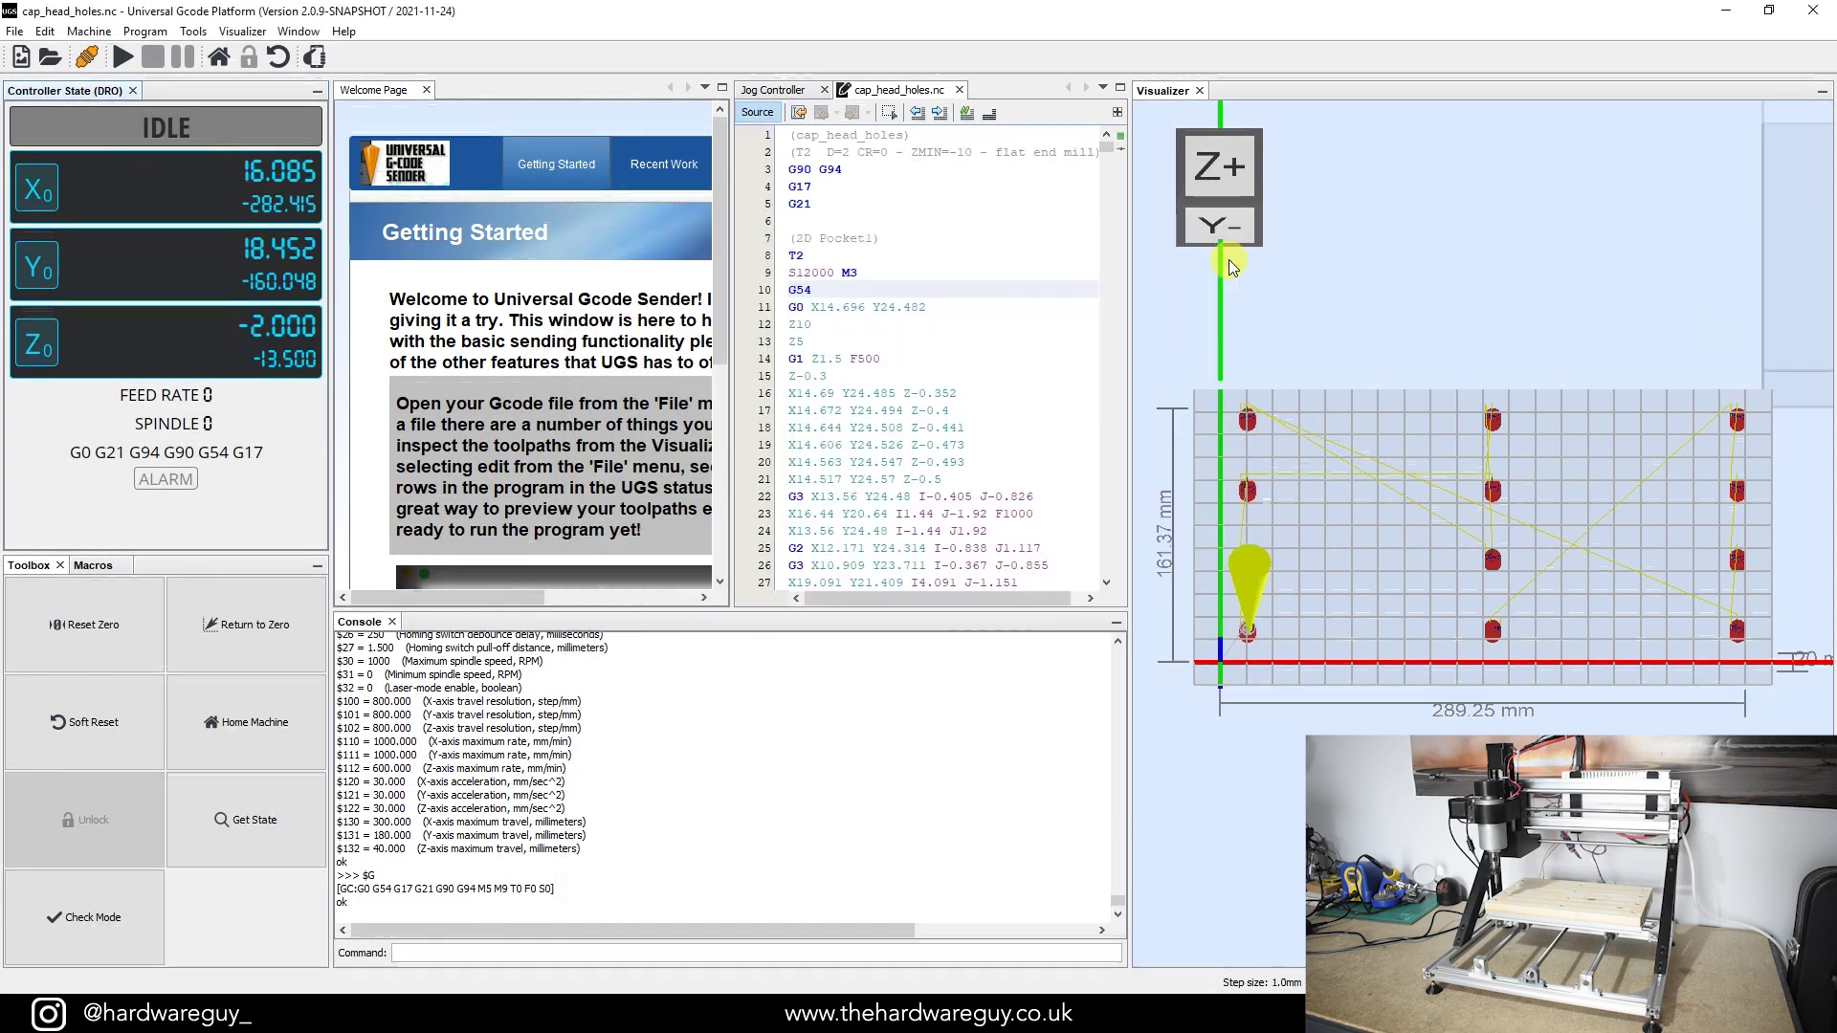
pyautogui.click(89, 31)
pyautogui.click(134, 212)
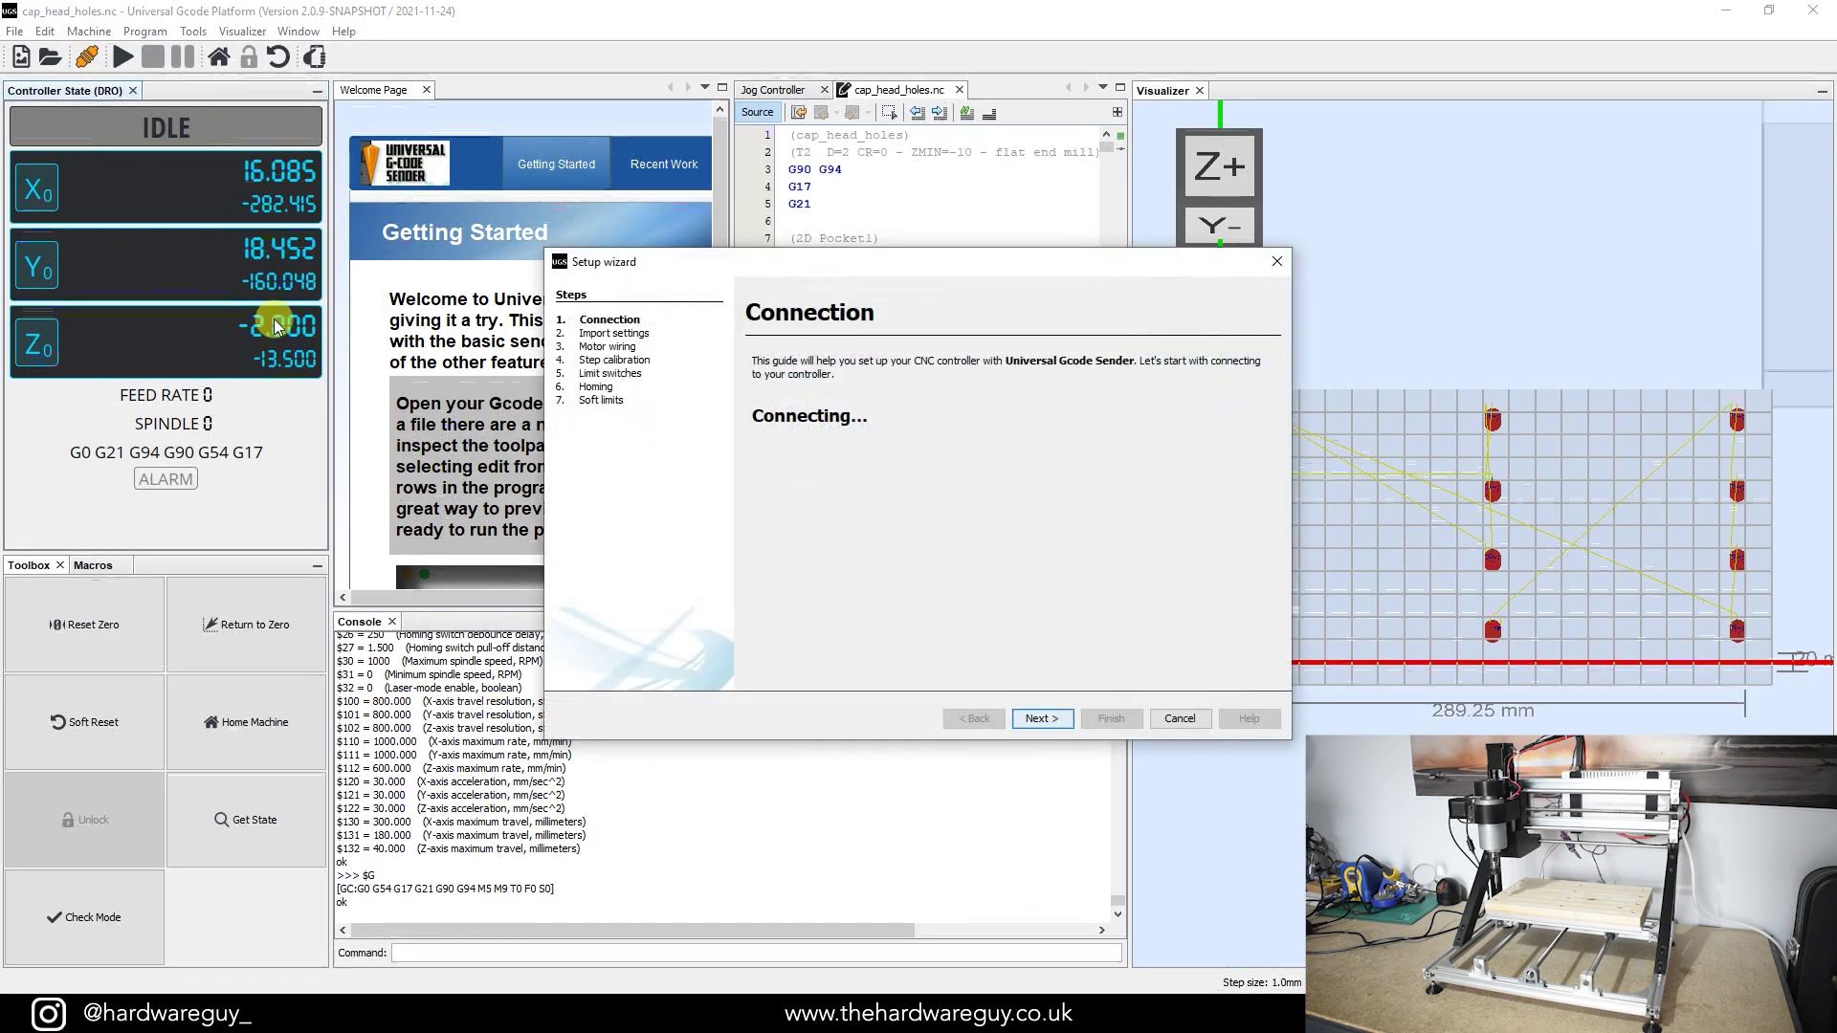
pyautogui.click(1278, 262)
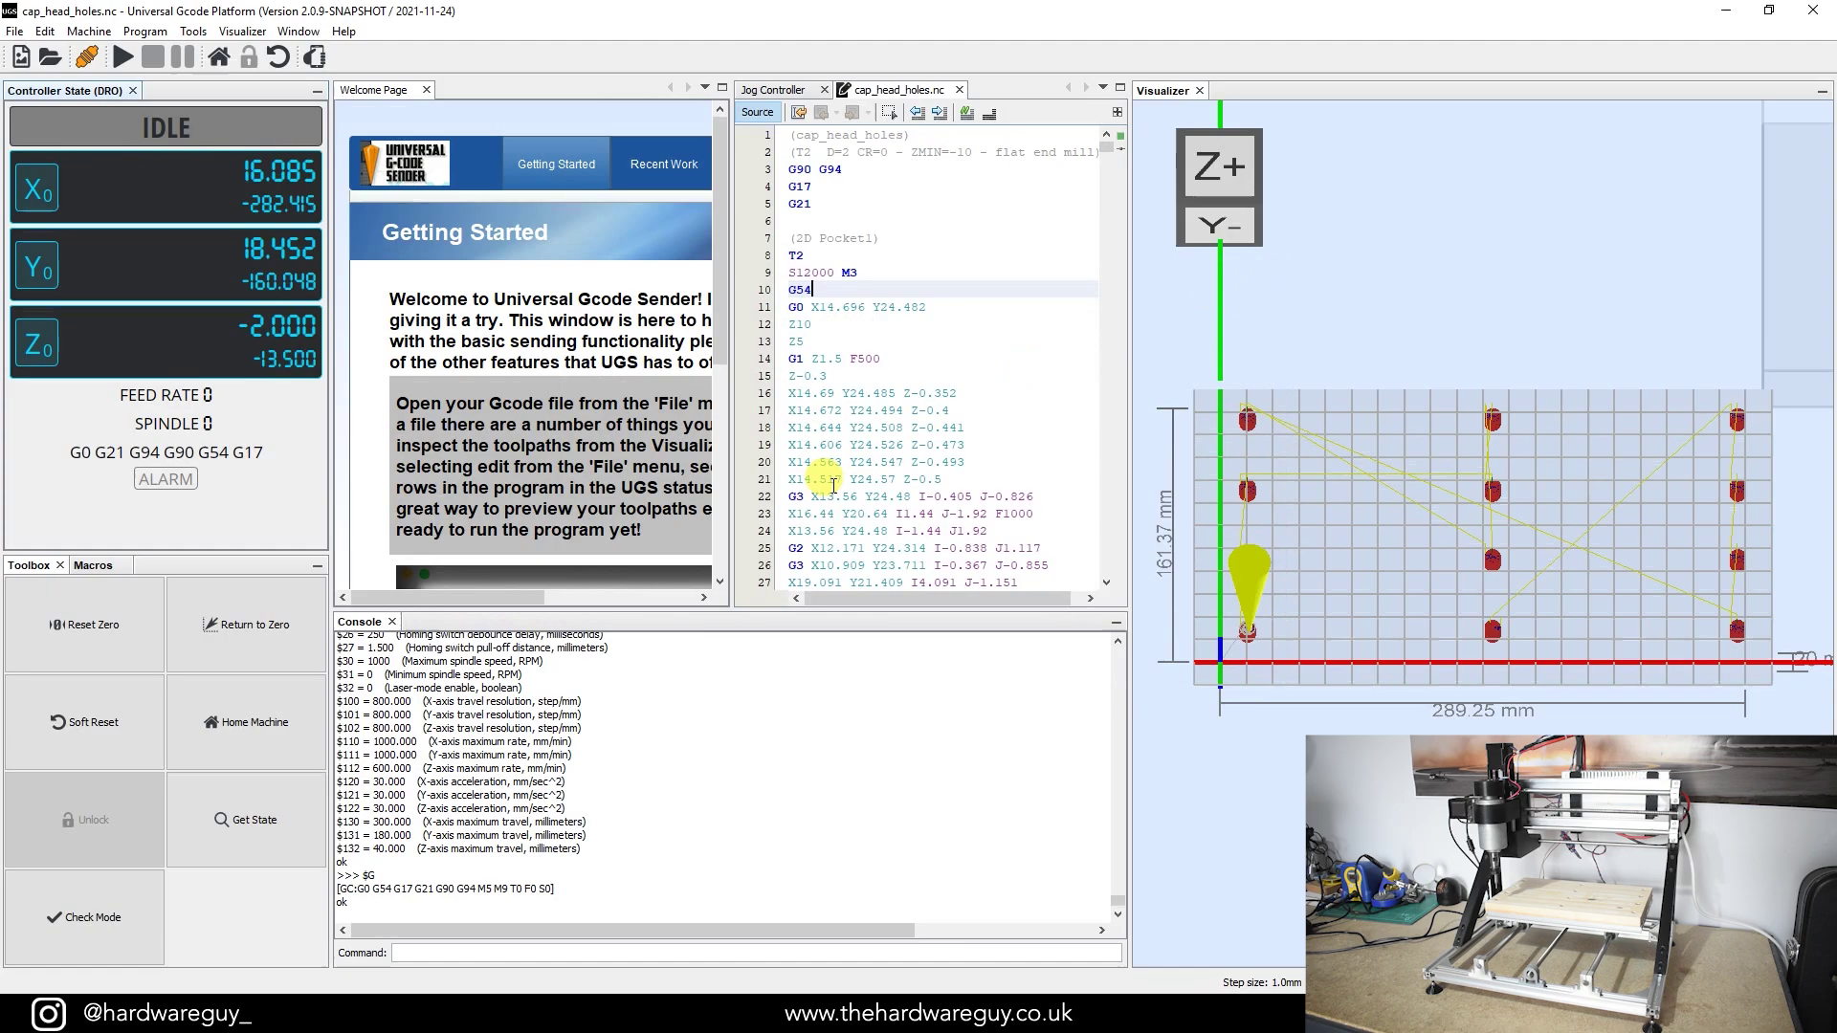